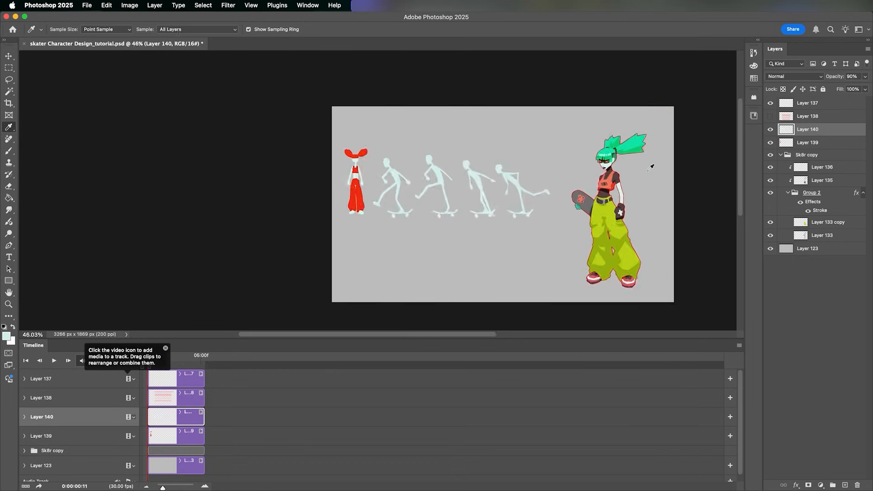
# Select the timeline clips one after another to see which layer each clip corresponds to
pyautogui.hscroll(-2, 638, 226)
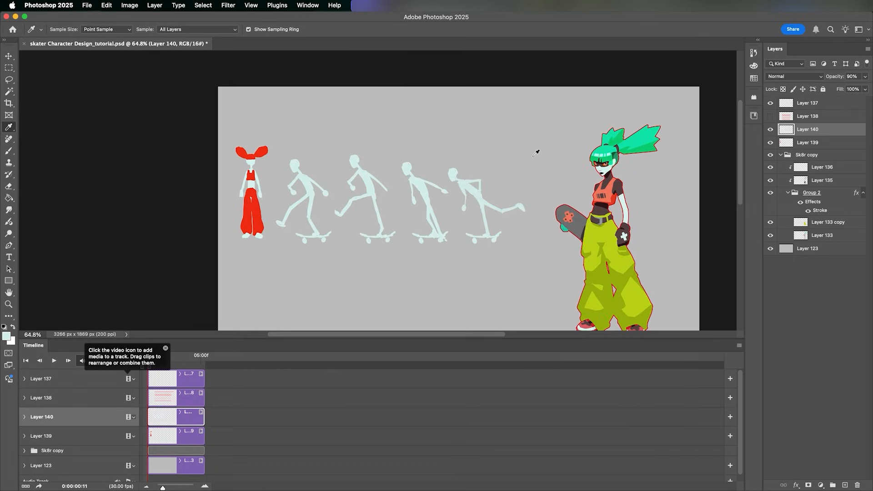
pyautogui.moveTo(456, 335); pyautogui.dragTo(502, 335)
pyautogui.moveTo(740, 184)
pyautogui.mouseDown()
pyautogui.moveTo(739, 156)
pyautogui.moveTo(739, 203)
pyautogui.moveTo(738, 171)
pyautogui.moveTo(740, 186)
pyautogui.mouseUp()
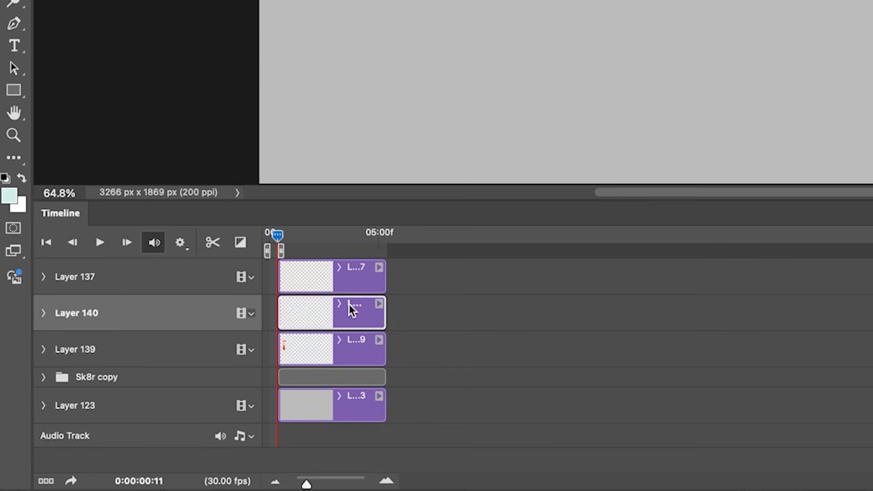
pyautogui.click(329, 277)
pyautogui.click(334, 349)
pyautogui.click(318, 315)
pyautogui.click(313, 277)
pyautogui.click(338, 361)
pyautogui.click(334, 273)
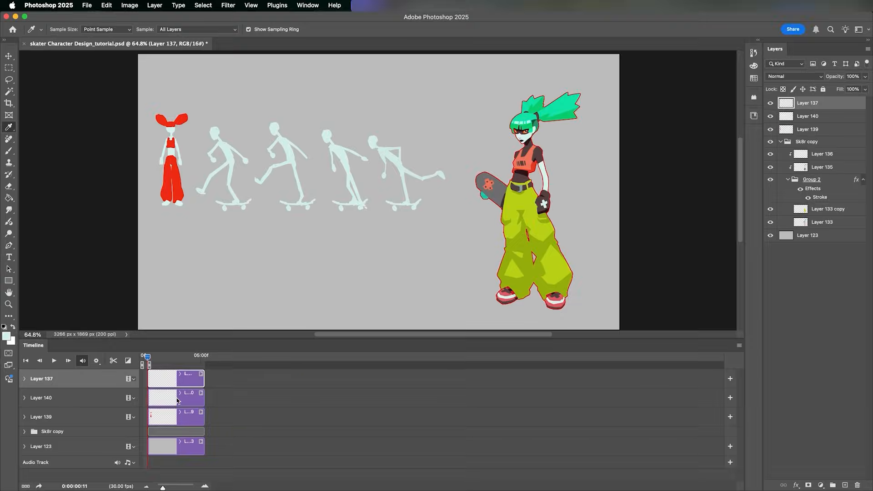
# Lasso the second, third and fourth skating poses on Layer 140, and cut and paste them in place onto a new layer
pyautogui.click(332, 318)
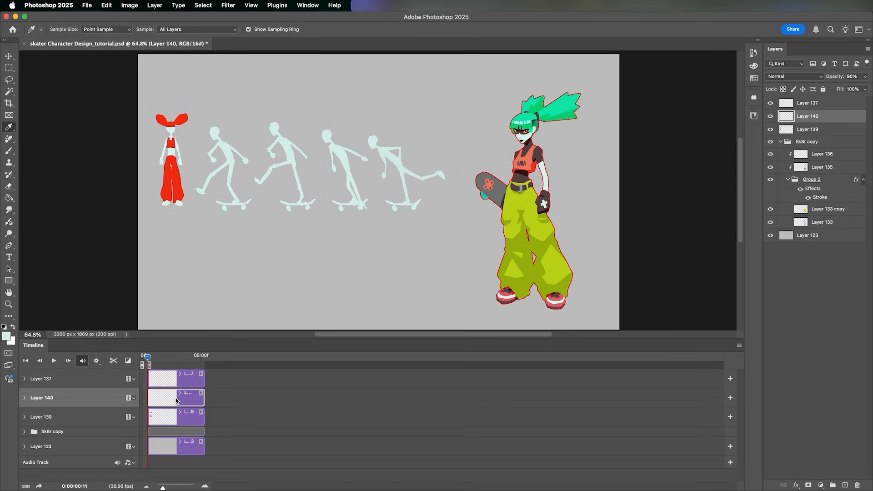
pyautogui.press('l')
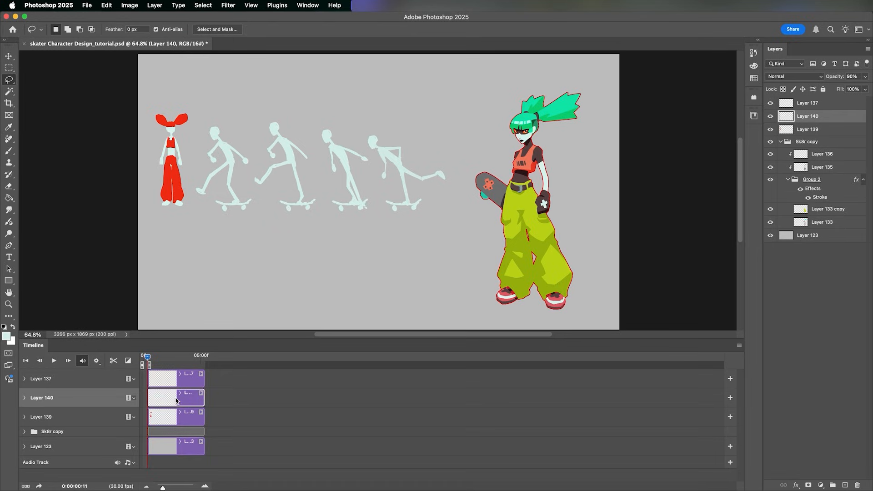
pyautogui.moveTo(270, 111)
pyautogui.mouseDown()
pyautogui.moveTo(257, 170)
pyautogui.moveTo(406, 275)
pyautogui.moveTo(378, 108)
pyautogui.mouseUp()
pyautogui.hotkey('ctrl', 'x')
pyautogui.hotkey('ctrl', 'v')
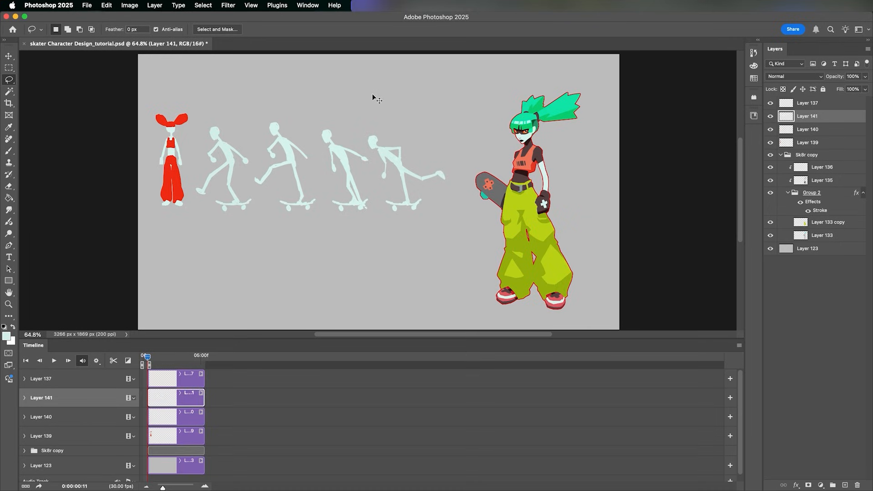
# Lasso the third and fourth skating poses, and cut and paste them in place onto another new layer
pyautogui.moveTo(309, 130)
pyautogui.mouseDown()
pyautogui.moveTo(429, 113)
pyautogui.moveTo(365, 93)
pyautogui.mouseUp()
pyautogui.moveTo(361, 110)
pyautogui.mouseDown()
pyautogui.moveTo(314, 143)
pyautogui.moveTo(466, 220)
pyautogui.moveTo(385, 99)
pyautogui.mouseUp()
pyautogui.click(1, 3)
pyautogui.click(1, 3)
pyautogui.press('super+x')
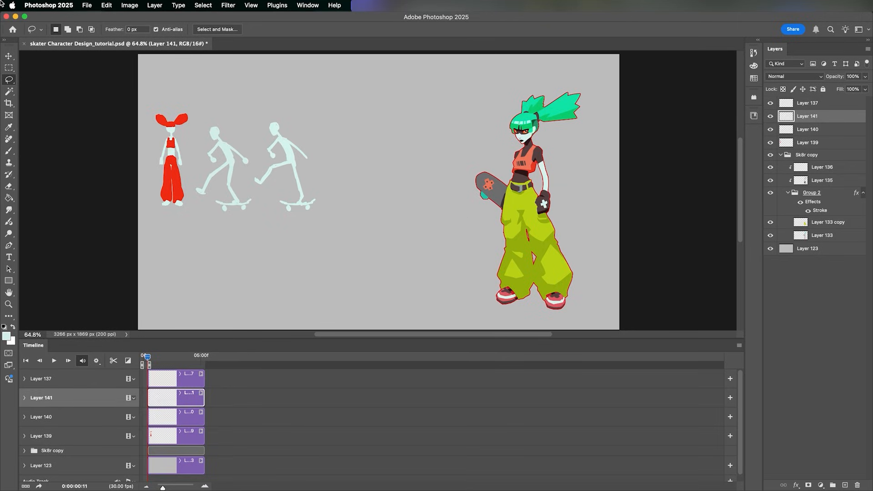
pyautogui.press('super+v')
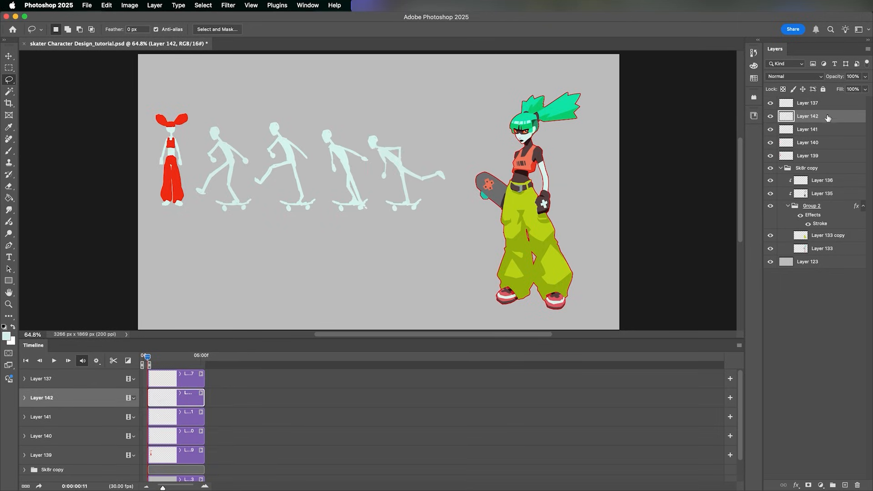
# Separate the fourth skating pose onto its own layer and toggle Layer 140's visibility to check which pose it holds
pyautogui.moveTo(453, 210)
pyautogui.mouseDown()
pyautogui.moveTo(376, 191)
pyautogui.moveTo(460, 145)
pyautogui.moveTo(455, 183)
pyautogui.mouseUp()
pyautogui.press('super+shift+j')
pyautogui.click(807, 169)
pyautogui.click(771, 156)
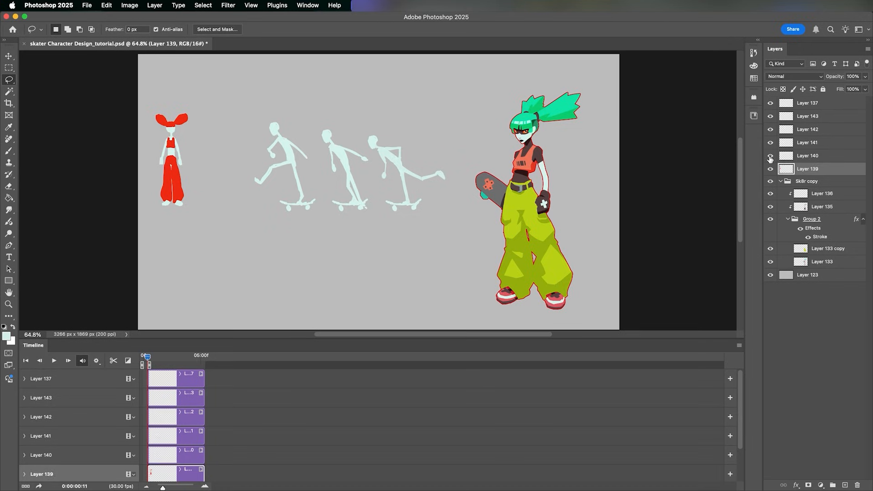
pyautogui.click(771, 156)
# Rename the four pose layers, starting with Layer 140 and going upward, as 1, 2, 3 and 4
pyautogui.click(811, 158)
pyautogui.doubleClick(808, 157)
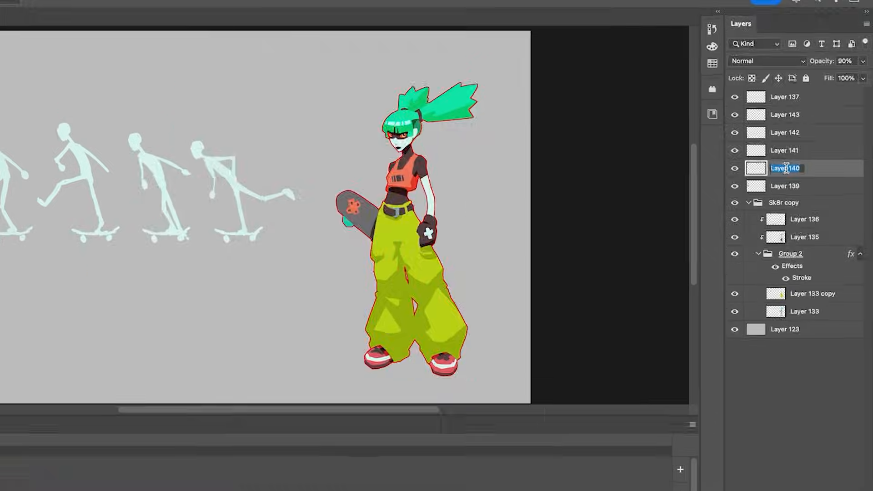
pyautogui.write('1')
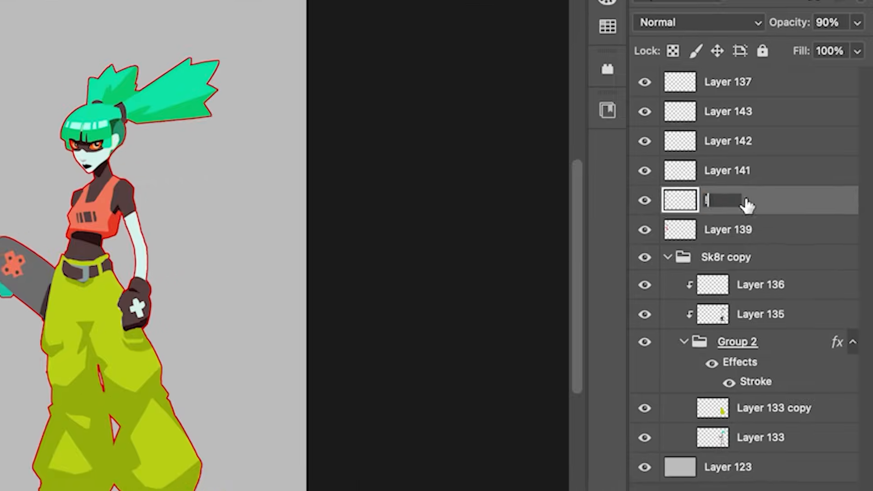
pyautogui.doubleClick(810, 142)
pyautogui.write('2')
pyautogui.hotkey('shift', 'Tab')
pyautogui.write('2')
pyautogui.hotkey('shift', 'Tab')
pyautogui.write('3')
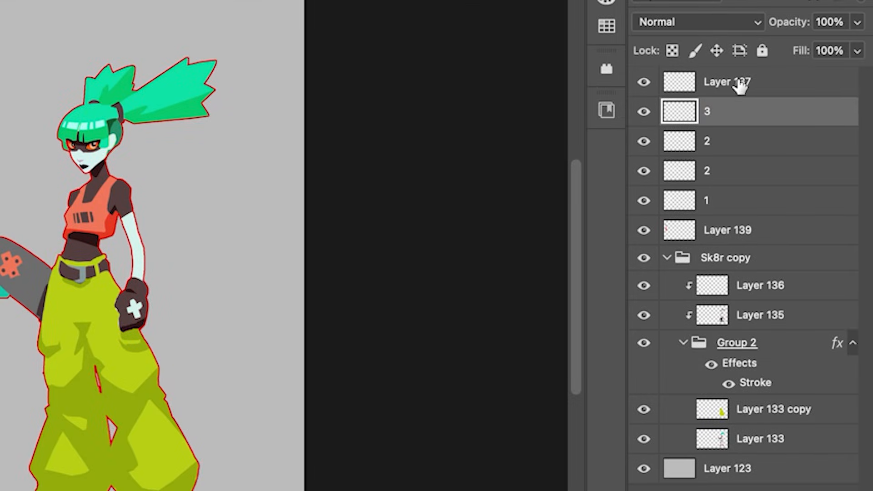
pyautogui.press('Return')
pyautogui.doubleClick(709, 141)
pyautogui.write('3')
pyautogui.doubleClick(713, 112)
pyautogui.write('4')
pyautogui.press('Return')
# Group the pose layers 1 to 4 and name the group Skeleton
pyautogui.keyDown('shift'); pyautogui.click(746, 200); pyautogui.keyUp('shift')
pyautogui.press('super+g')
pyautogui.doubleClick(732, 109)
pyautogui.write('A')
pyautogui.press('BackSpace')
pyautogui.write('Skee')
pyautogui.press('BackSpace')
pyautogui.write('lleton')
pyautogui.doubleClick(725, 109)
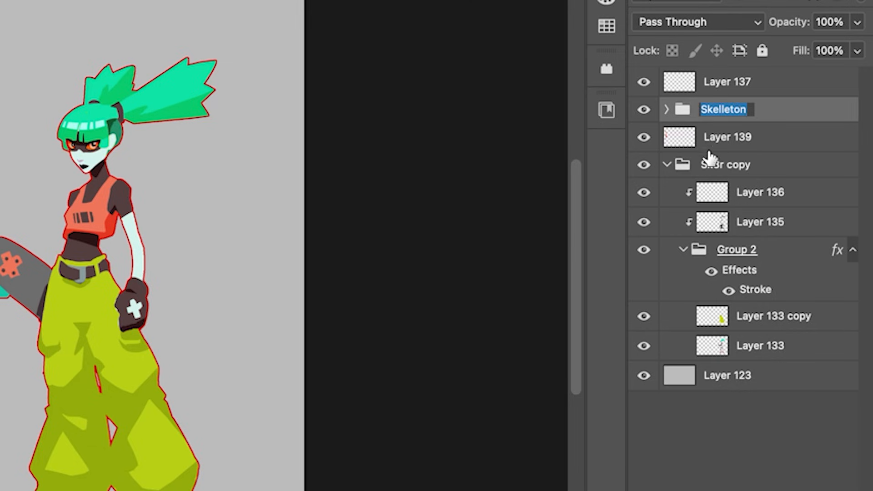
pyautogui.press('Return')
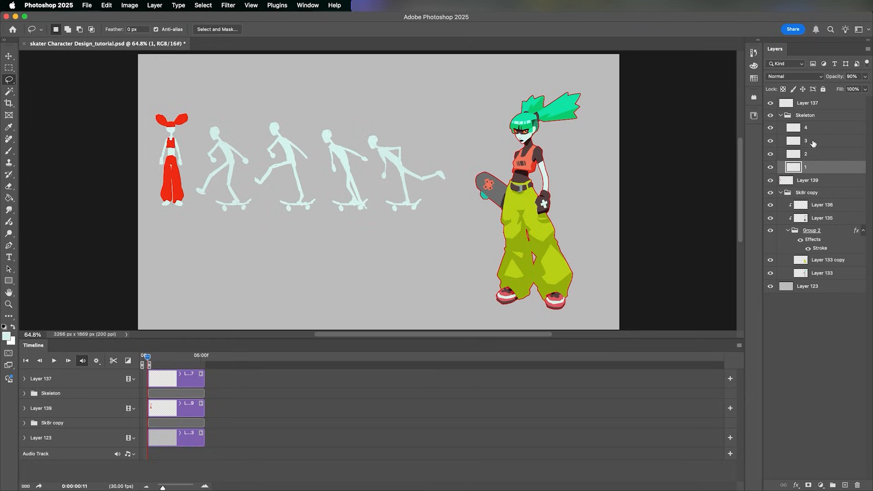
# Toggle the visibility of layers 1 to 4 to check that each holds a single pose
pyautogui.moveTo(771, 168); pyautogui.dragTo(770, 154)
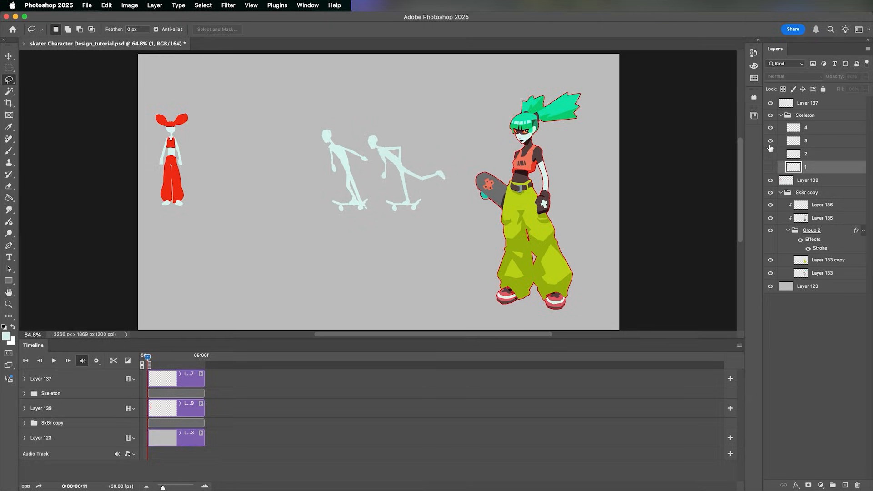
pyautogui.click(771, 141)
pyautogui.click(770, 128)
pyautogui.click(770, 141)
pyautogui.click(771, 154)
pyautogui.click(771, 167)
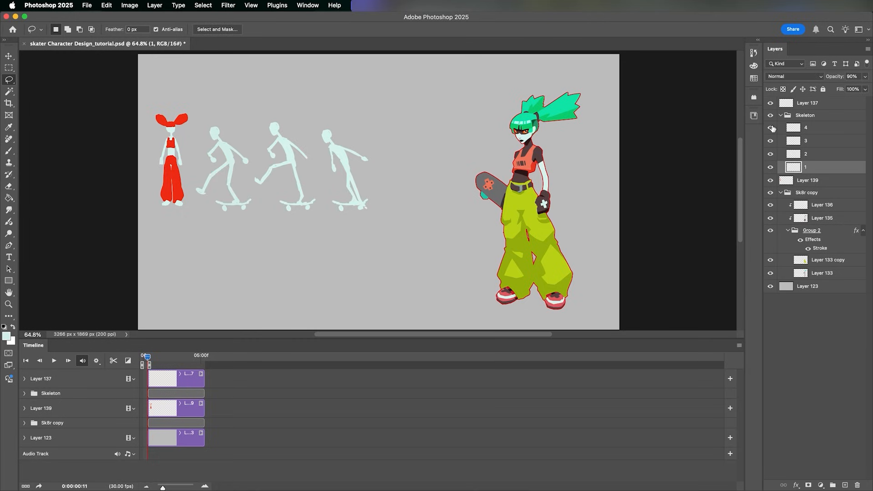
pyautogui.click(770, 127)
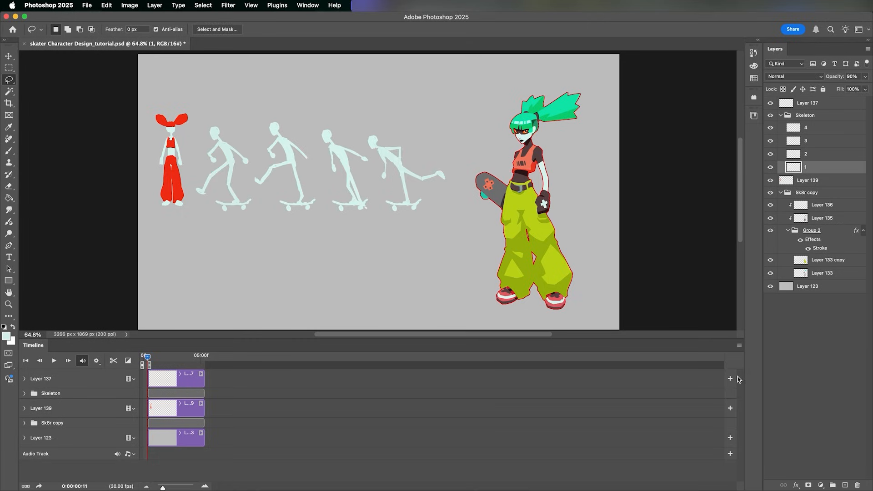
# Expand the Skeleton group in the timeline and shorten the ends of clips 1 to 4 to the same brief duration
pyautogui.click(24, 393)
pyautogui.moveTo(742, 403); pyautogui.dragTo(742, 414)
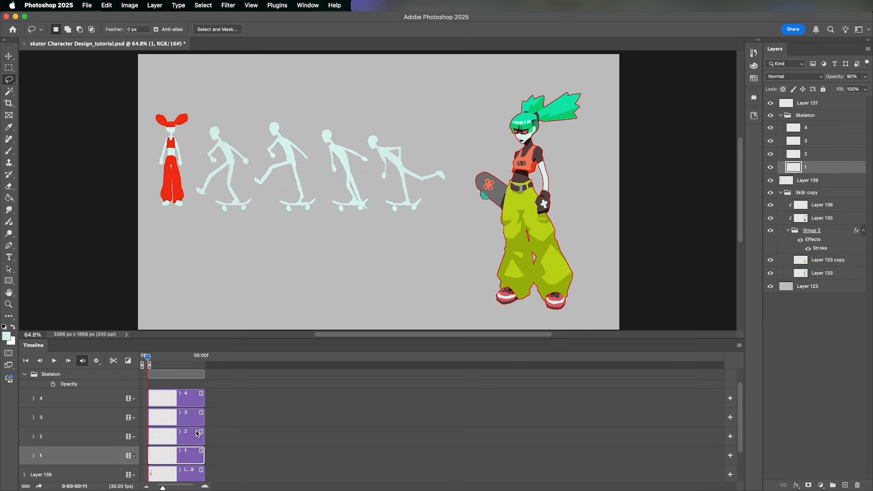
pyautogui.click(488, 454)
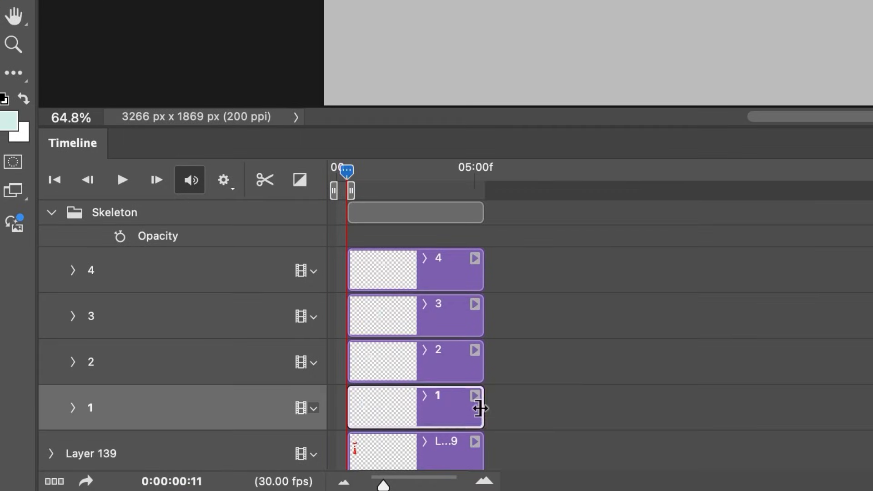
pyautogui.moveTo(202, 454); pyautogui.dragTo(162, 453)
pyautogui.moveTo(382, 402); pyautogui.dragTo(381, 403)
pyautogui.click(473, 362)
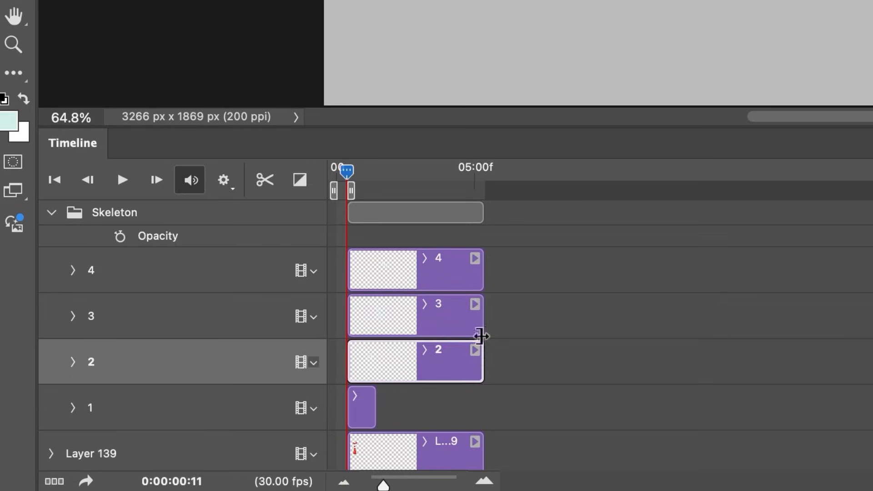
pyautogui.moveTo(474, 365); pyautogui.dragTo(382, 367)
pyautogui.moveTo(476, 314); pyautogui.dragTo(380, 323)
pyautogui.moveTo(476, 271); pyautogui.dragTo(379, 271)
# Move the second, third and fourth poses over the first pose so that their skateboards line up
pyautogui.moveTo(359, 361)
pyautogui.mouseDown()
pyautogui.moveTo(390, 360)
pyautogui.moveTo(351, 363)
pyautogui.mouseUp()
pyautogui.click(365, 317)
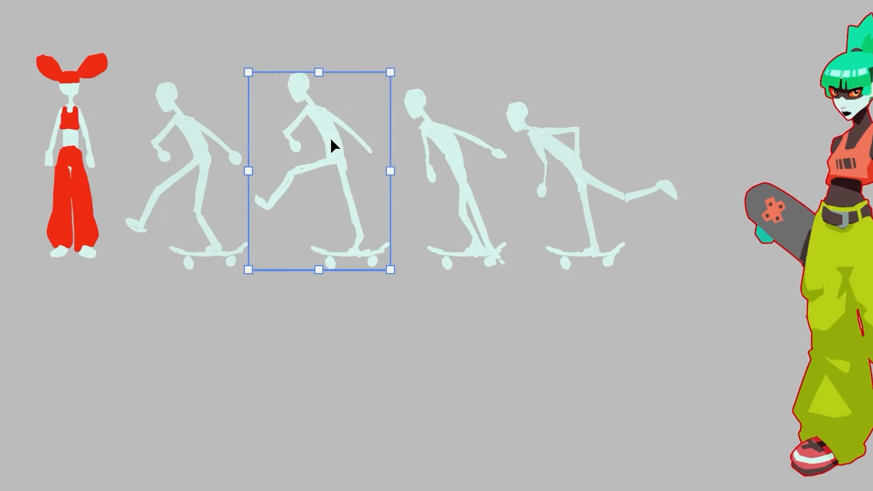
pyautogui.moveTo(316, 156); pyautogui.dragTo(182, 157)
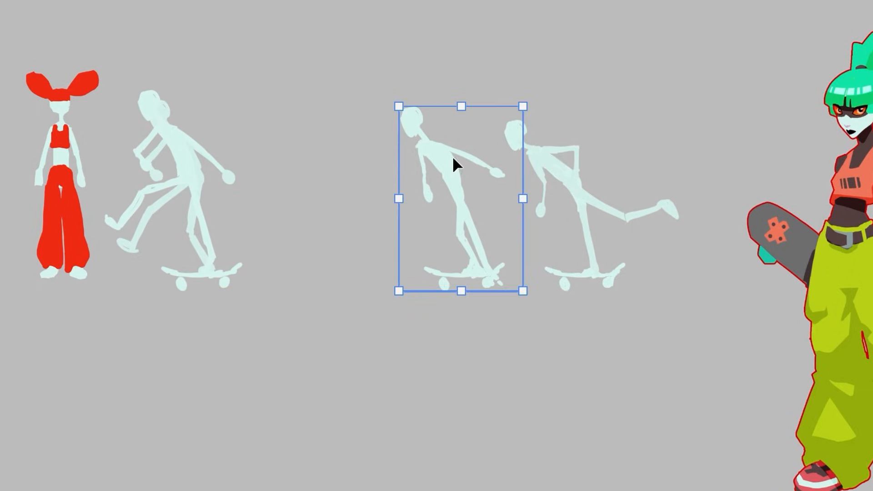
pyautogui.moveTo(455, 164); pyautogui.dragTo(192, 160)
pyautogui.moveTo(573, 169); pyautogui.dragTo(182, 169)
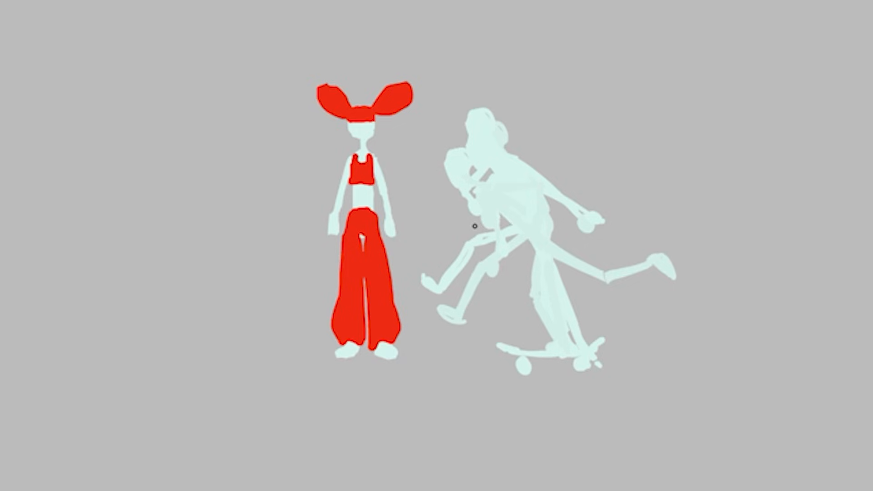
pyautogui.moveTo(534, 350)
pyautogui.mouseDown()
pyautogui.moveTo(514, 346)
pyautogui.moveTo(547, 373)
pyautogui.mouseUp()
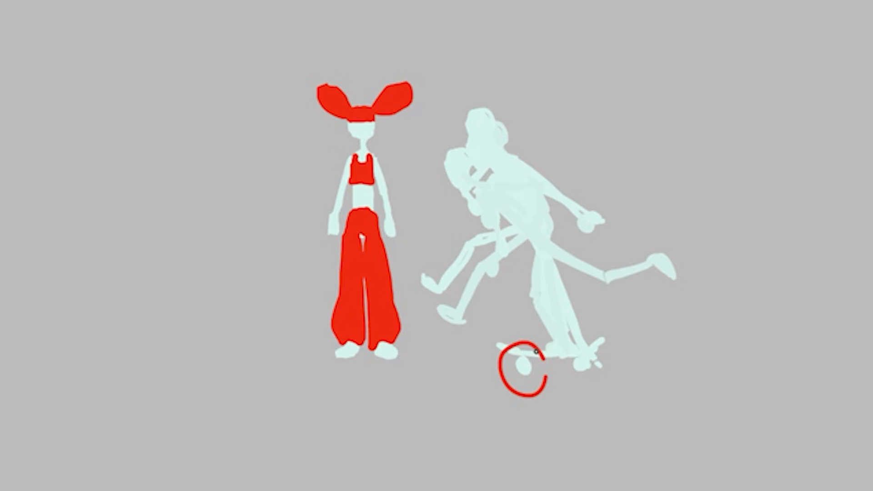
pyautogui.click(667, 377)
pyautogui.moveTo(683, 369)
pyautogui.mouseDown()
pyautogui.moveTo(703, 347)
pyautogui.moveTo(693, 370)
pyautogui.mouseUp()
pyautogui.moveTo(551, 421)
pyautogui.mouseDown()
pyautogui.moveTo(580, 464)
pyautogui.moveTo(548, 444)
pyautogui.moveTo(564, 423)
pyautogui.mouseUp()
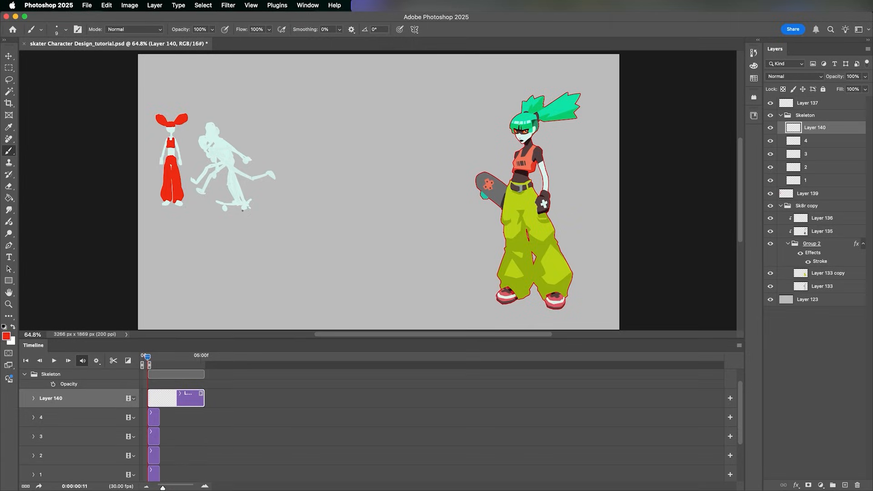
# Stagger clips 1 to 4 along the timeline so that the poses play one after another in numerical order
pyautogui.moveTo(740, 406); pyautogui.dragTo(741, 417)
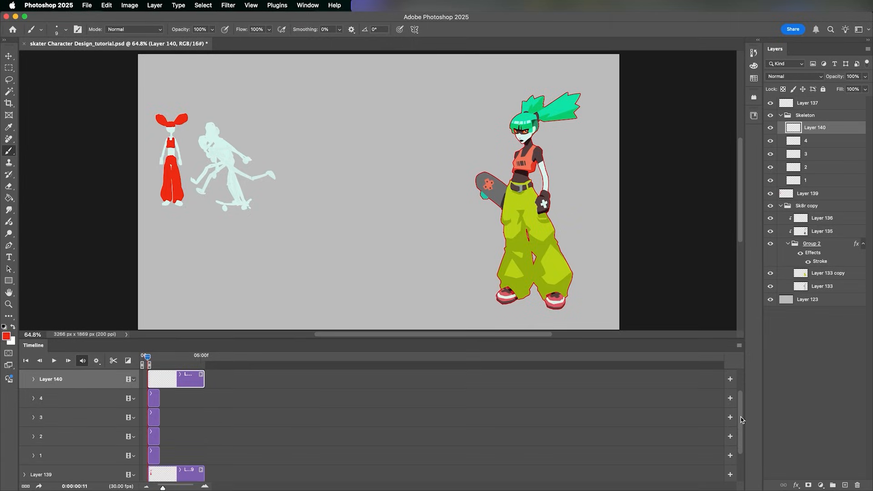
pyautogui.moveTo(155, 438); pyautogui.dragTo(192, 395)
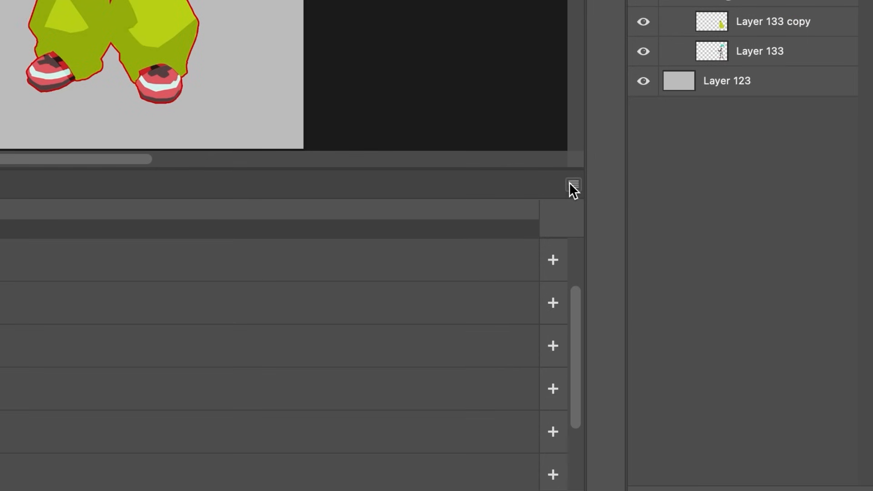
# Set the timeline frame rate to 12 fps
pyautogui.click(569, 182)
pyautogui.moveTo(650, 101)
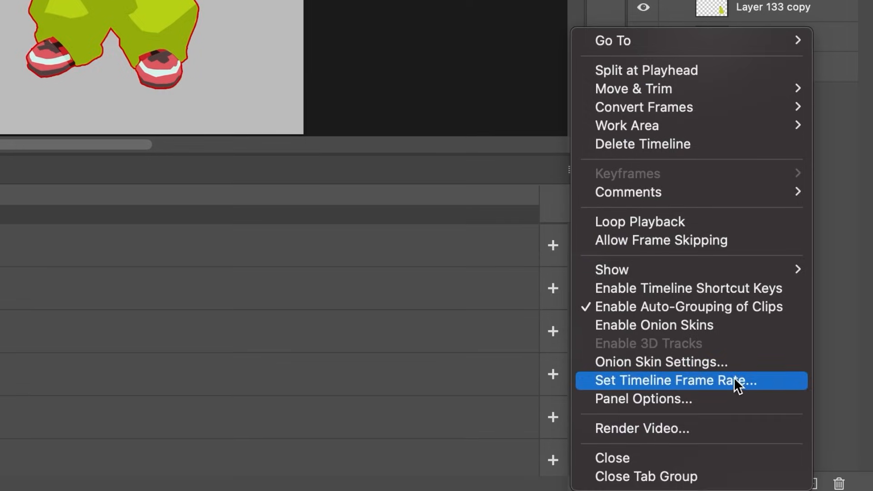
pyautogui.click(734, 380)
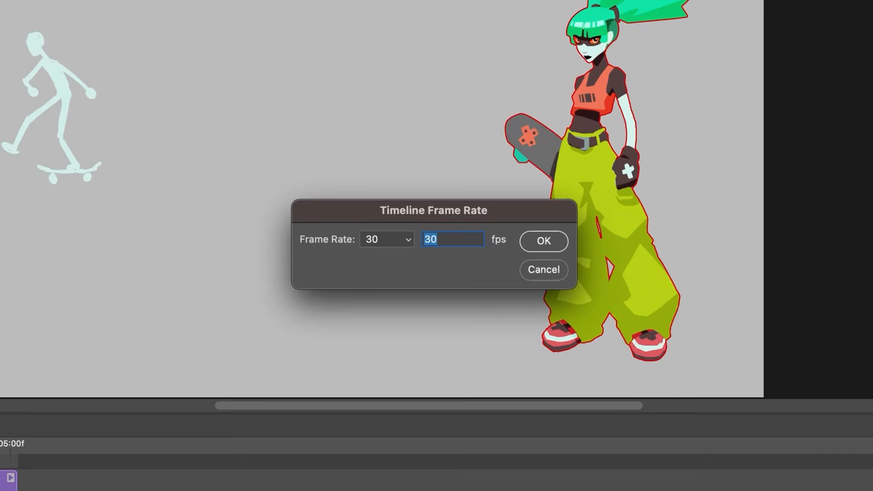
pyautogui.write('12')
pyautogui.click(551, 245)
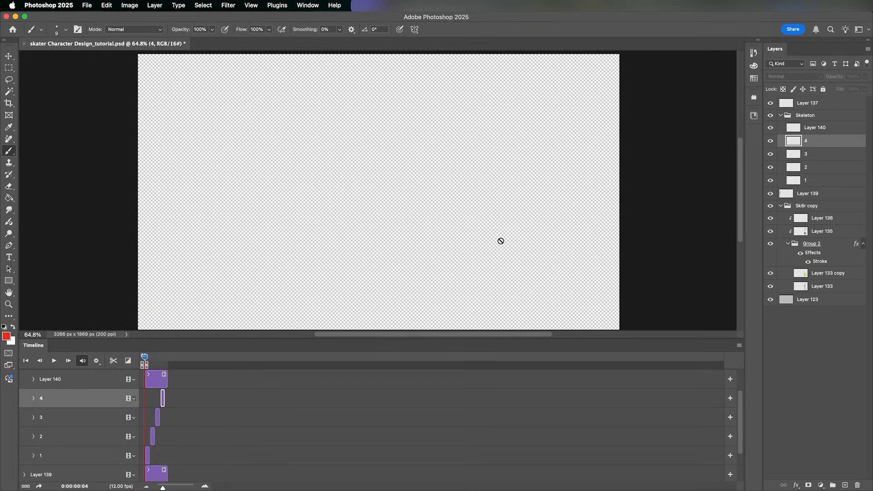
# Extend the work area to the end of the clips and make the Layer 139, Layer 123 and Sk8r copy clips start at frame 0
pyautogui.moveTo(147, 366); pyautogui.dragTo(169, 365)
pyautogui.scroll(1, 167, 367)
pyautogui.click(155, 406)
pyautogui.scroll(-3, 154, 410)
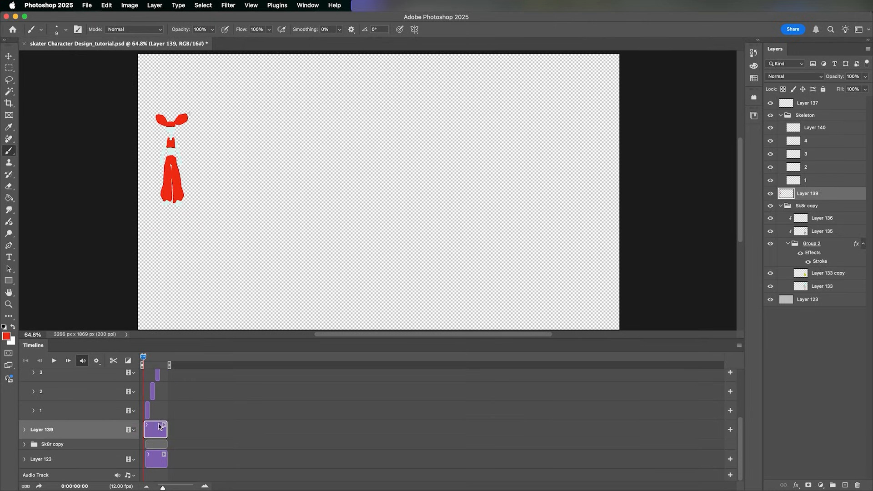
pyautogui.click(148, 457)
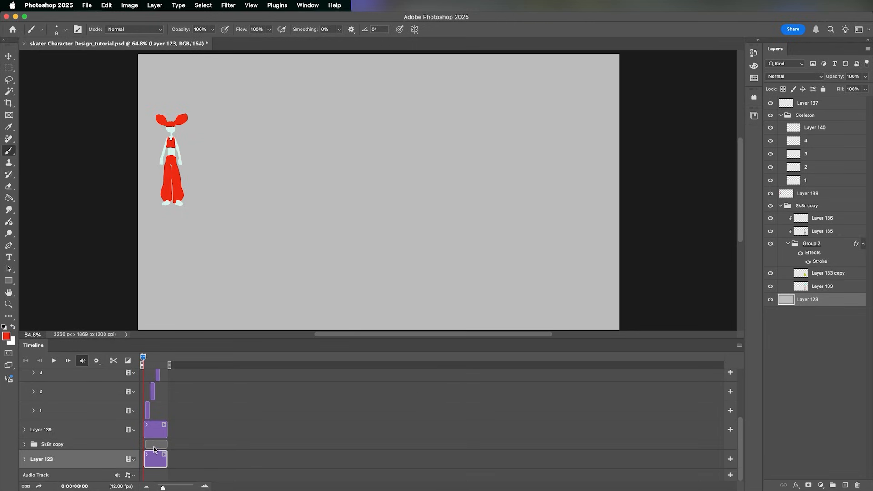
pyautogui.click(152, 445)
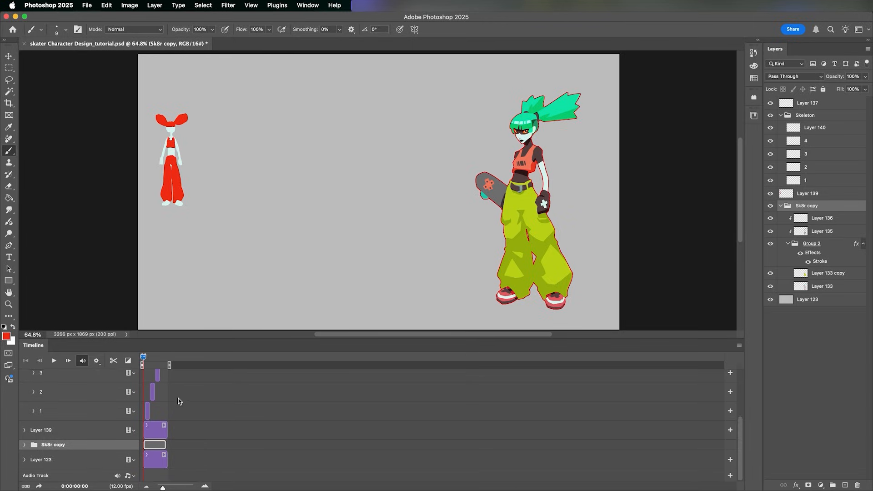
# Extend the beginning of pose clip 1 to the very start of the timeline
pyautogui.scroll(5, 178, 396)
pyautogui.scroll(-2, 175, 402)
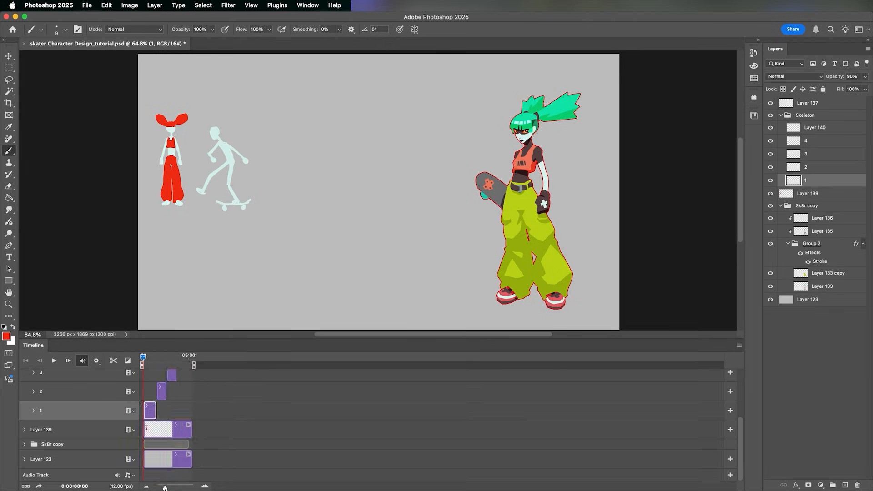
pyautogui.moveTo(165, 488); pyautogui.dragTo(162, 489)
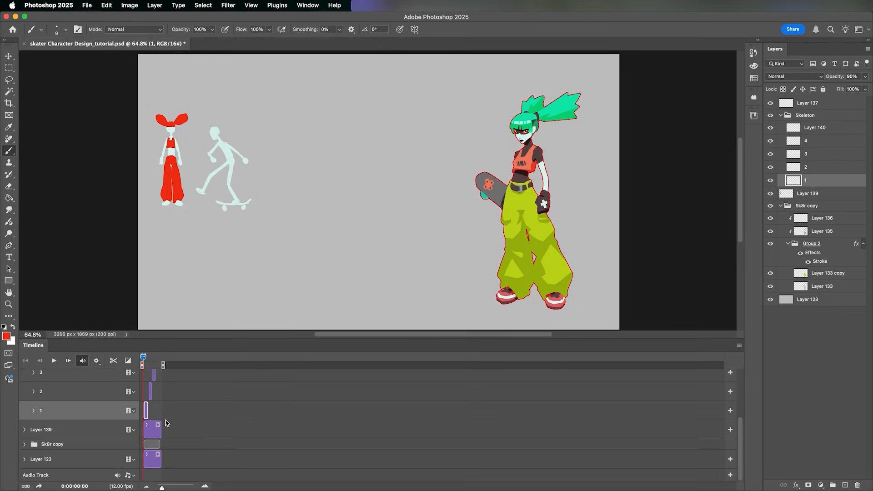
# Adjust pose clips 1 to 4 so each lasts one second and they follow one another without gaps
pyautogui.moveTo(162, 488); pyautogui.dragTo(169, 488)
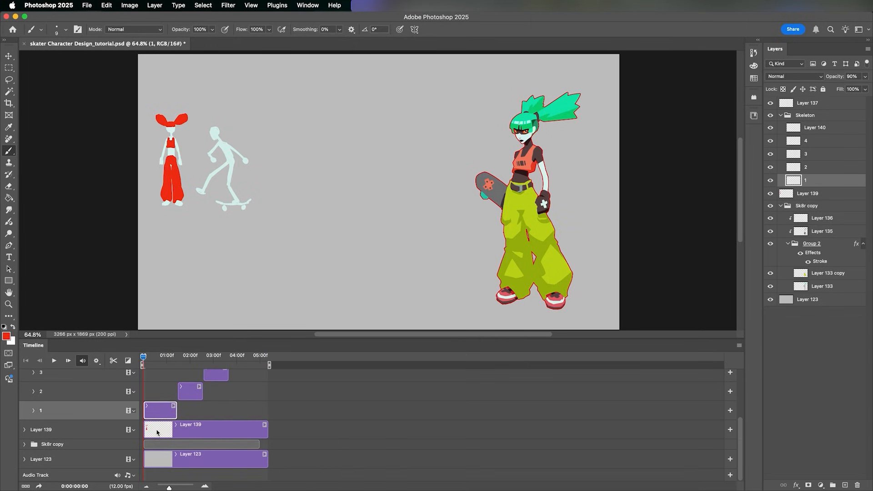
pyautogui.scroll(3, 736, 419)
pyautogui.moveTo(202, 437)
pyautogui.mouseDown()
pyautogui.moveTo(216, 436)
pyautogui.moveTo(229, 417)
pyautogui.moveTo(210, 437)
pyautogui.mouseUp()
pyautogui.moveTo(232, 418); pyautogui.dragTo(241, 417)
pyautogui.moveTo(199, 440); pyautogui.dragTo(168, 456)
pyautogui.moveTo(175, 437); pyautogui.dragTo(169, 437)
pyautogui.moveTo(232, 419); pyautogui.dragTo(165, 419)
pyautogui.moveTo(172, 418); pyautogui.dragTo(168, 417)
pyautogui.moveTo(247, 401); pyautogui.dragTo(162, 402)
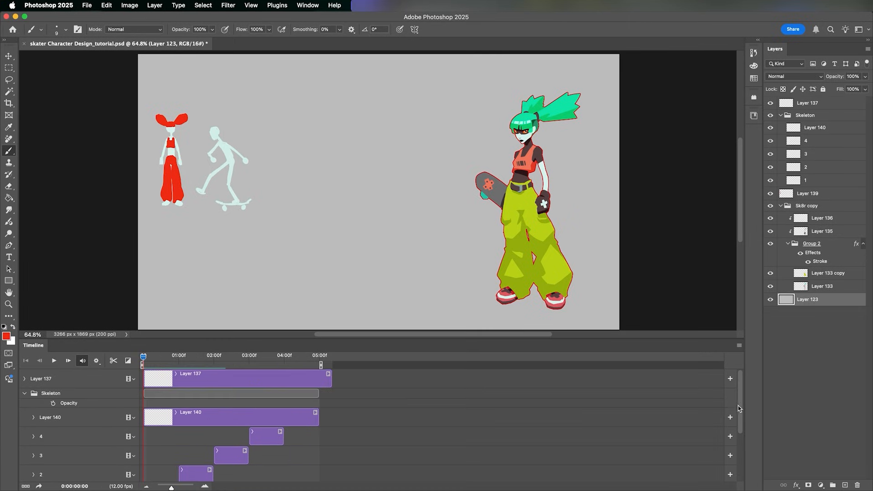
# Play back the timeline to check the timing of the one-second poses
pyautogui.moveTo(738, 406); pyautogui.dragTo(739, 419)
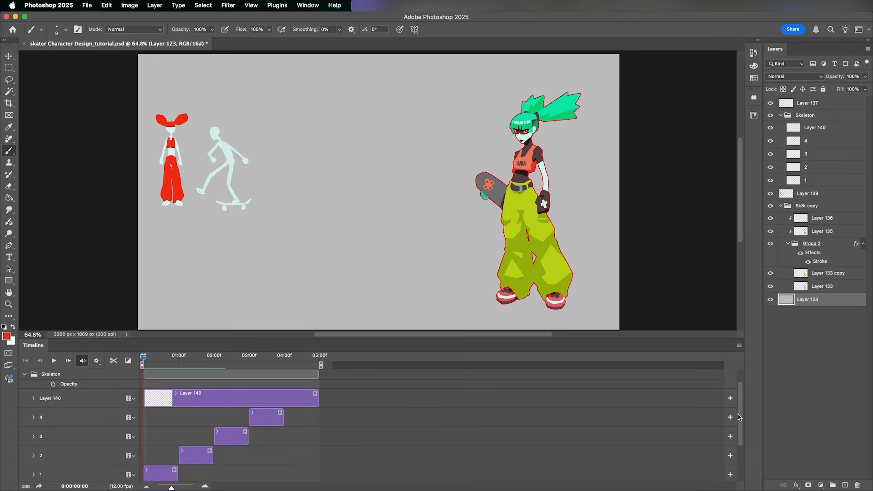
pyautogui.click(55, 361)
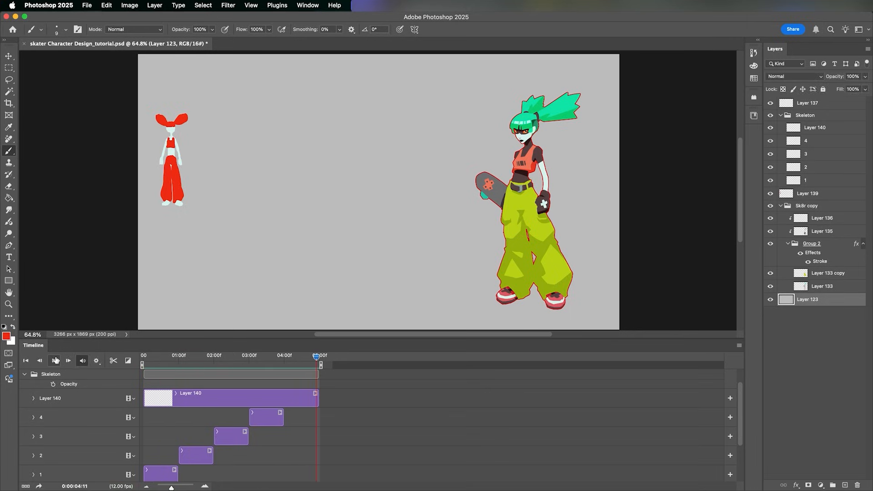
pyautogui.click(55, 360)
pyautogui.click(55, 360)
# End the work area at 01:00f and shorten pose clips 1 to 4 to two frames each, all starting at frame 0
pyautogui.moveTo(321, 365); pyautogui.dragTo(185, 349)
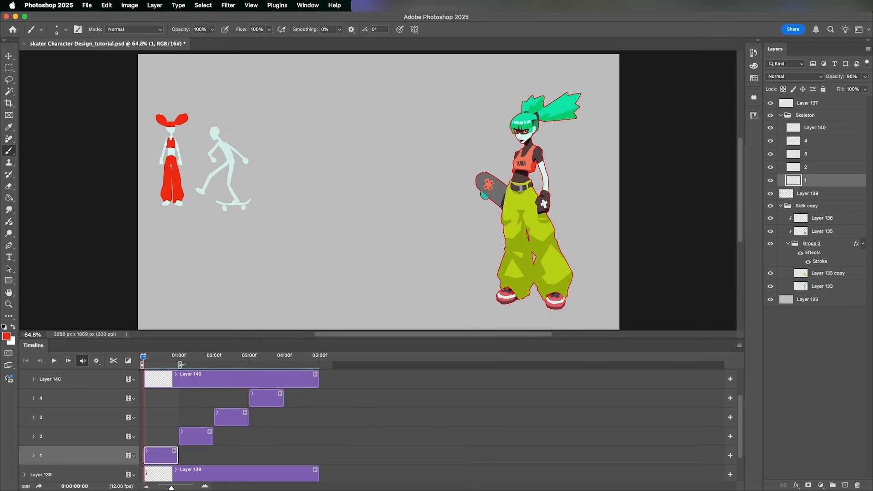
pyautogui.moveTo(741, 428); pyautogui.dragTo(742, 440)
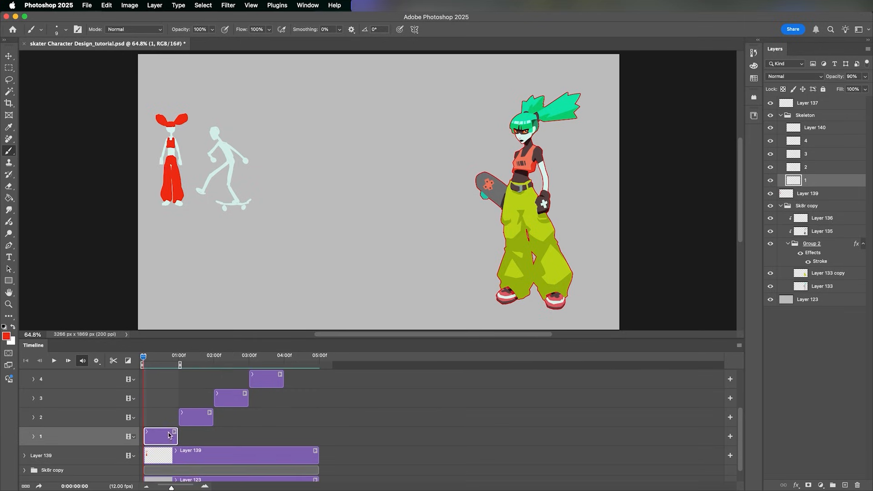
pyautogui.moveTo(177, 437); pyautogui.dragTo(151, 436)
pyautogui.moveTo(203, 417); pyautogui.dragTo(155, 417)
pyautogui.moveTo(227, 400); pyautogui.dragTo(155, 400)
pyautogui.moveTo(261, 379); pyautogui.dragTo(154, 381)
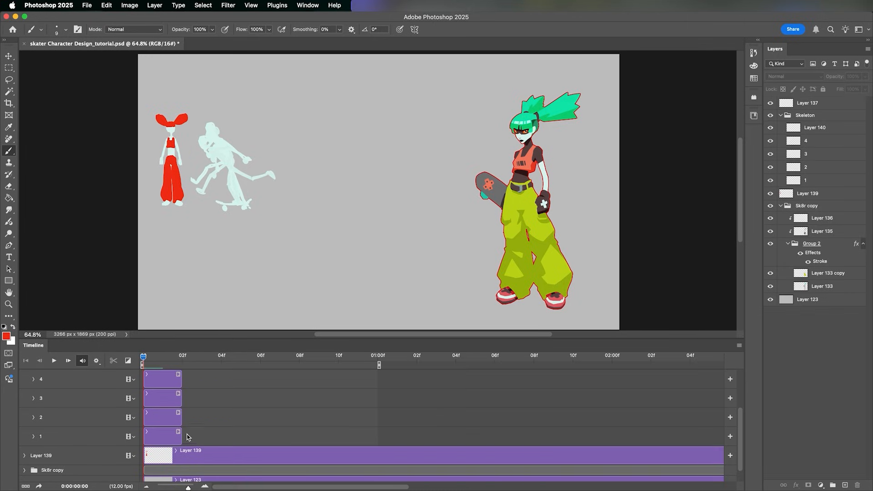
# Lengthen pose clips 1 to 4 to three frames each and place them one after another in numerical order
pyautogui.moveTo(181, 436); pyautogui.dragTo(201, 379)
pyautogui.click(181, 396)
pyautogui.click(181, 379)
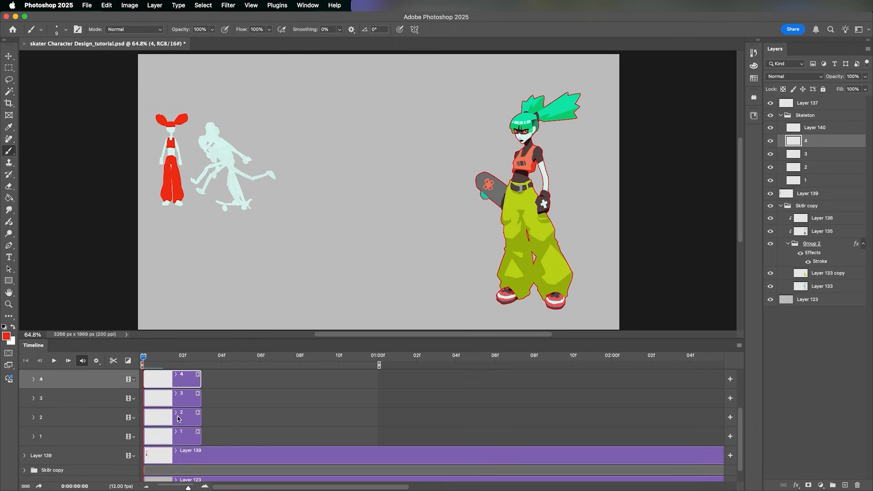
pyautogui.moveTo(182, 417); pyautogui.dragTo(240, 418)
pyautogui.moveTo(198, 400); pyautogui.dragTo(313, 405)
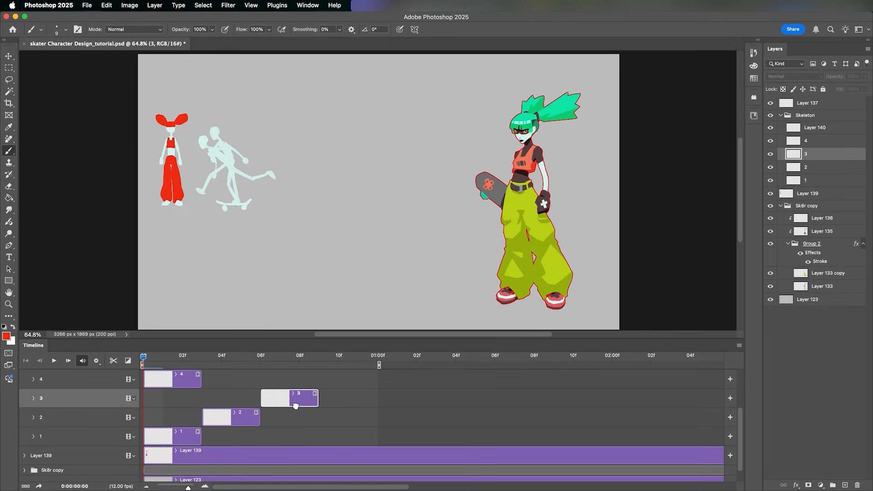
pyautogui.moveTo(179, 379); pyautogui.dragTo(356, 380)
# Play back the one-second skating sequence to check how the poses run together
pyautogui.press('space')
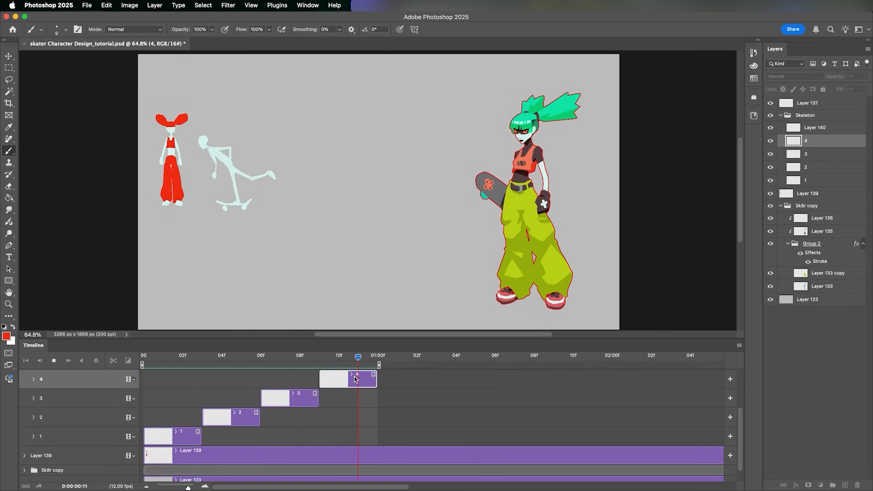
pyautogui.press('space')
pyautogui.press('space')
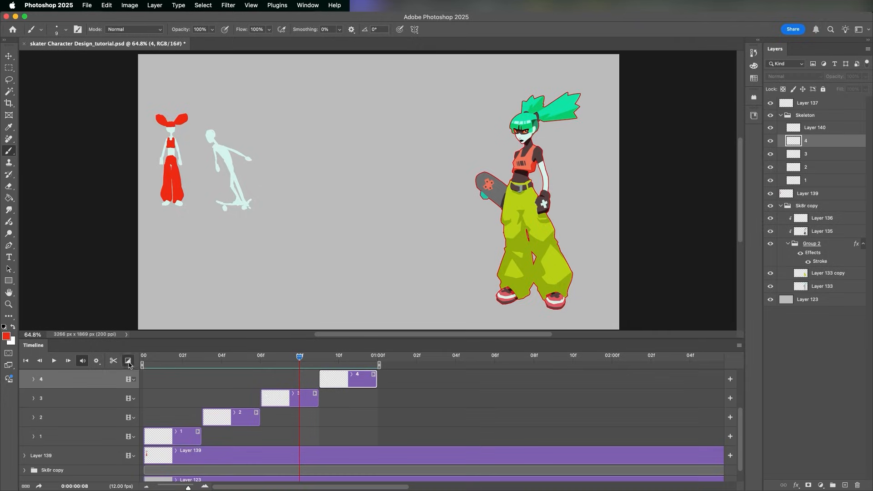
# Look at the timeline's transition effects and playback settings
pyautogui.click(128, 362)
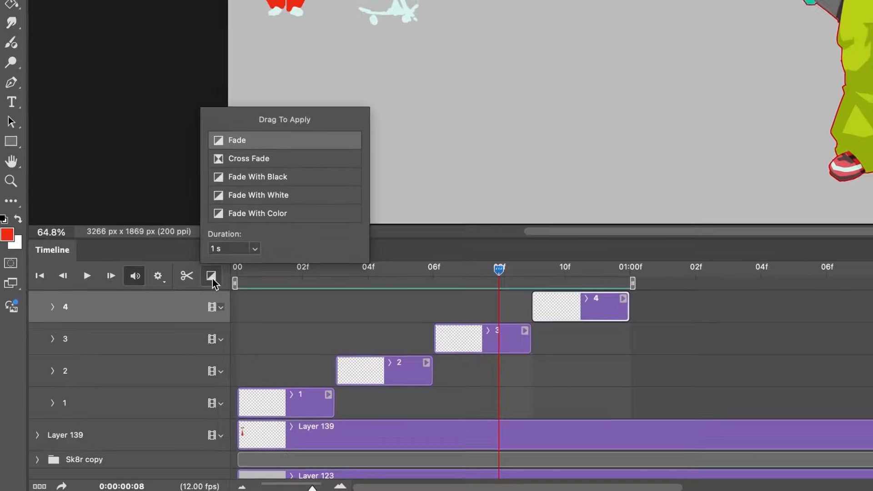
pyautogui.click(161, 276)
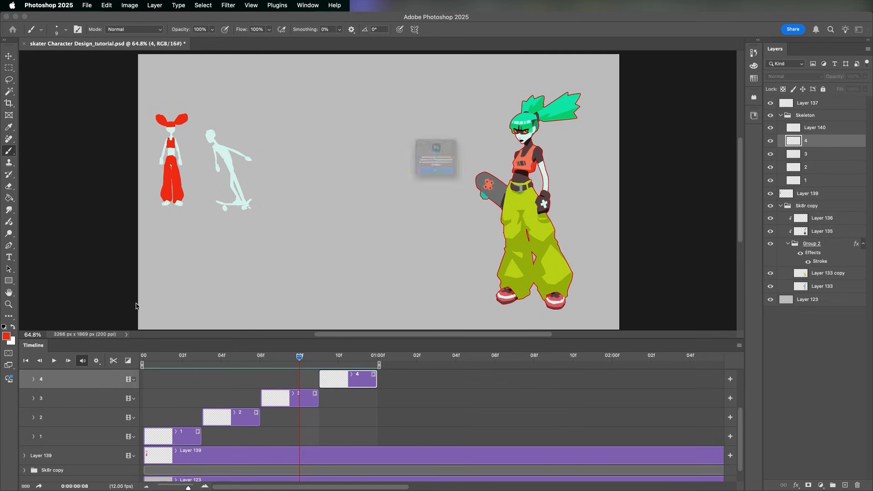
pyautogui.click(437, 160)
pyautogui.click(447, 198)
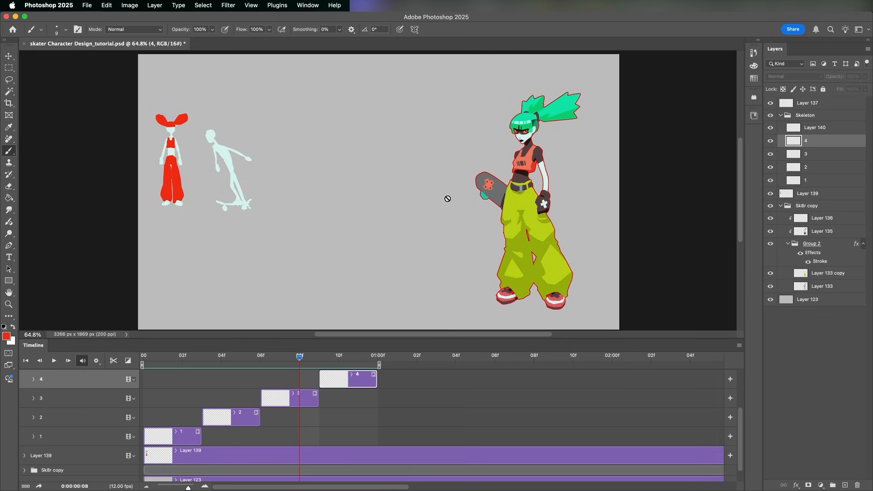
pyautogui.press('space')
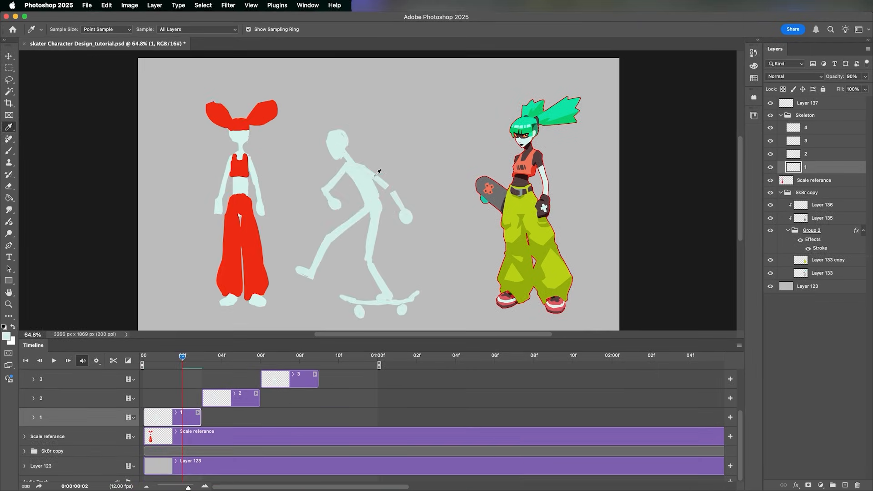
# Paint in the missing part of the outstretched arm on the layer 1 skeleton
pyautogui.press('b')
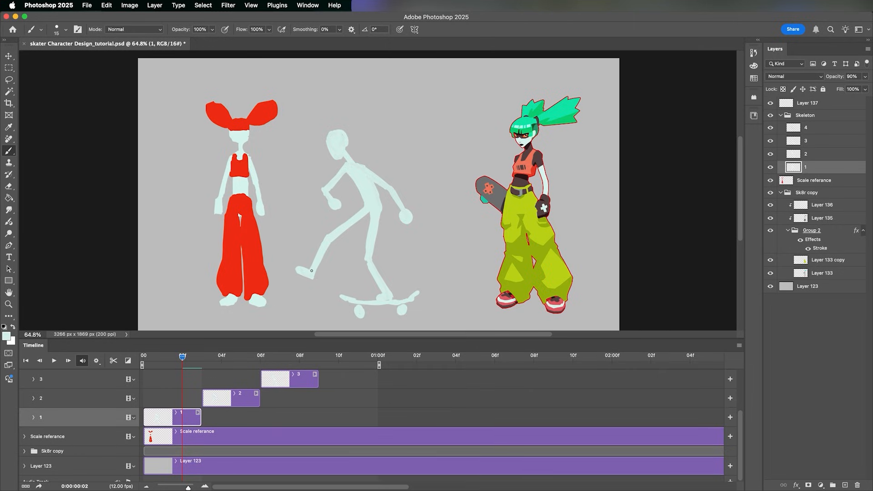
pyautogui.press(']')
pyautogui.press(']')
# Extend pose clip 1 to the end of clip 2 and set layer 1's opacity to 30% as an onion skin
pyautogui.click(171, 365)
pyautogui.moveTo(164, 359); pyautogui.dragTo(206, 363)
pyautogui.press('super+z')
pyautogui.click(172, 365)
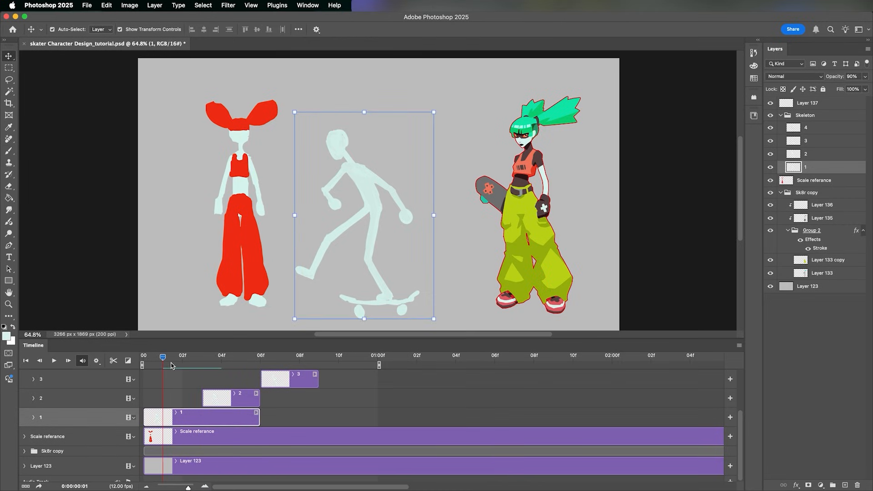
pyautogui.moveTo(164, 359); pyautogui.dragTo(209, 363)
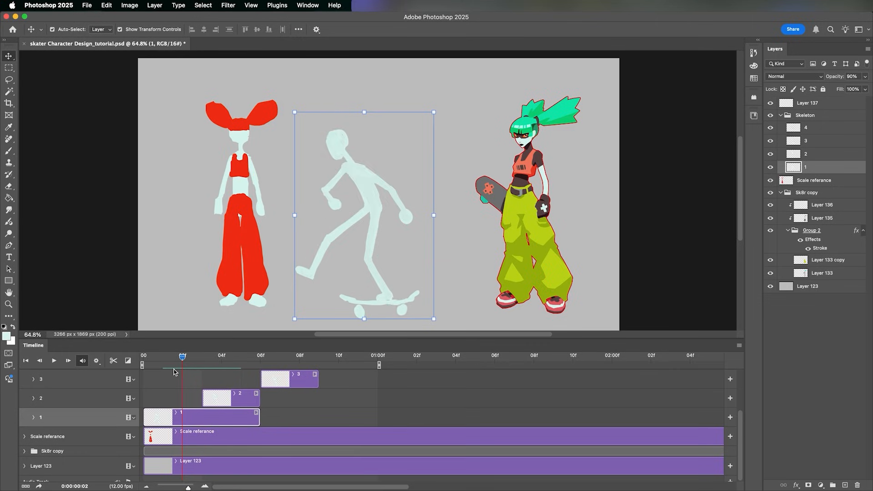
pyautogui.click(217, 359)
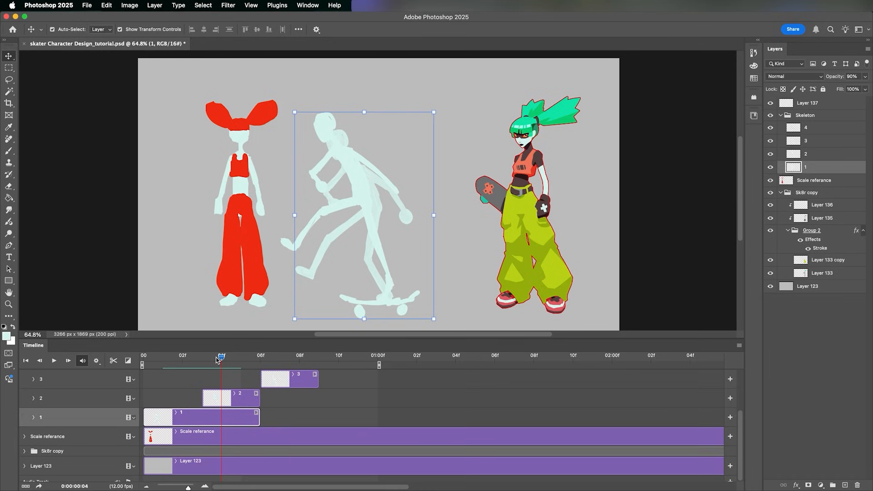
pyautogui.moveTo(218, 359); pyautogui.dragTo(183, 360)
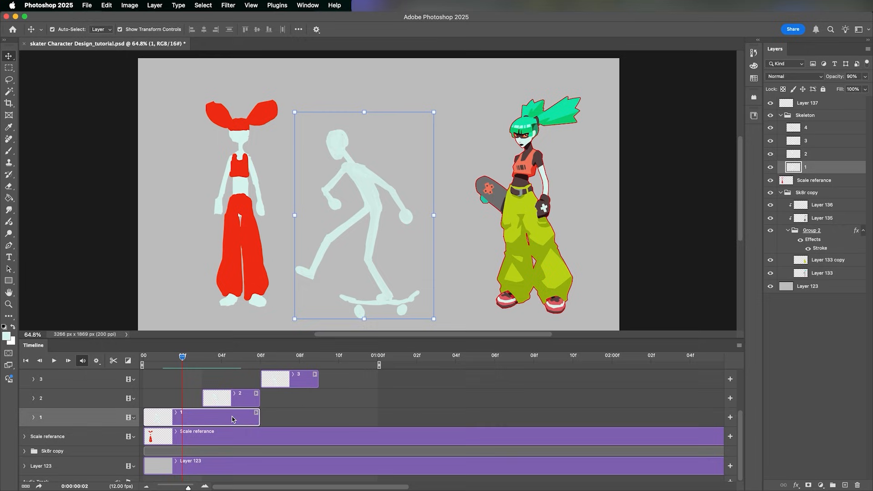
pyautogui.click(223, 360)
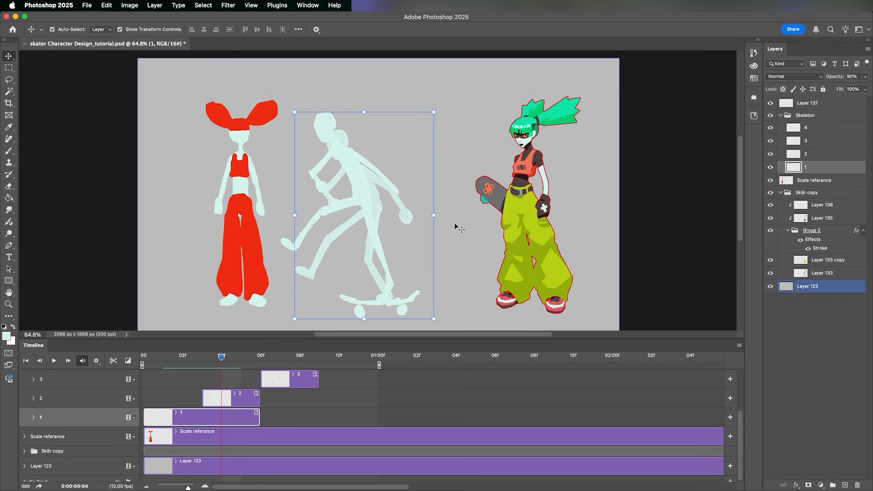
pyautogui.press('3')
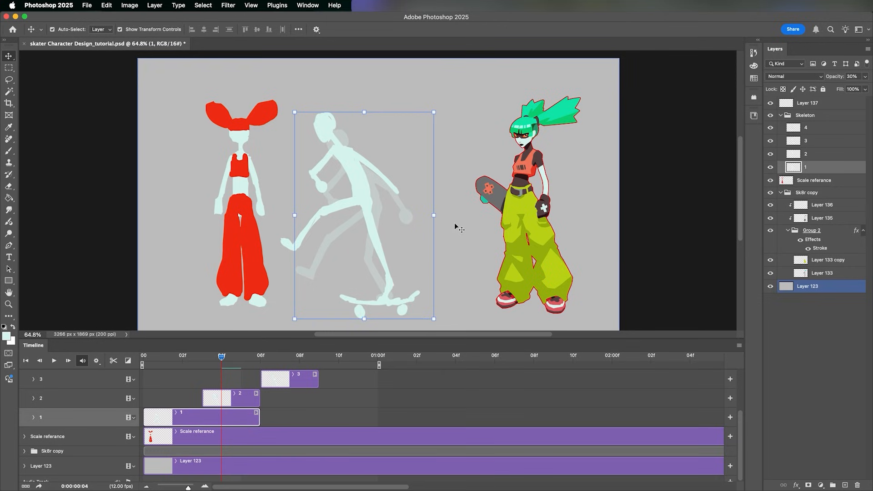
# On layer 2, lengthen the skeleton's raised lower leg, and lasso the head and rotate it slightly
pyautogui.press('i')
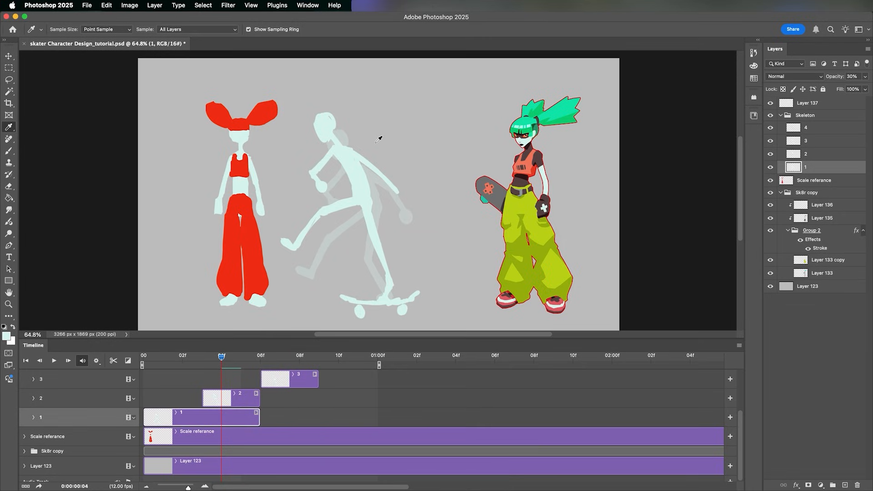
pyautogui.hotkey('alt', ']')
pyautogui.press('l')
pyautogui.moveTo(338, 114)
pyautogui.mouseDown()
pyautogui.moveTo(314, 109)
pyautogui.moveTo(325, 146)
pyautogui.moveTo(337, 115)
pyautogui.mouseUp()
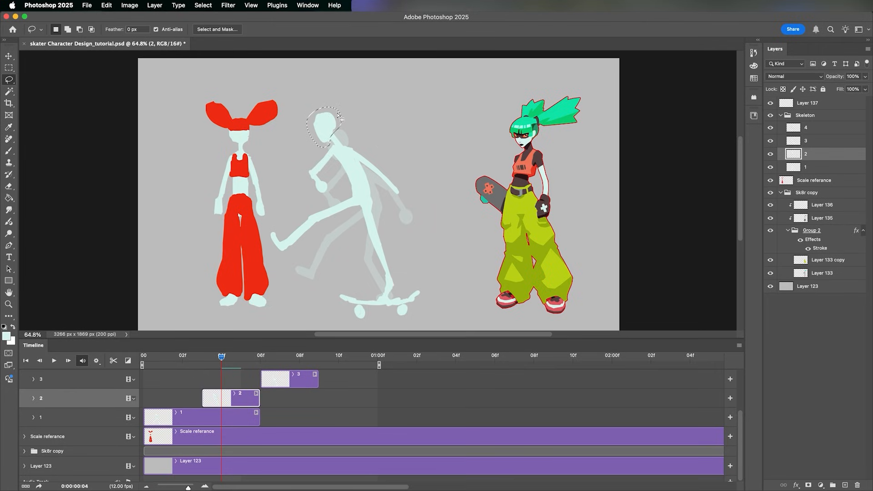
pyautogui.press('super+t')
pyautogui.moveTo(349, 103); pyautogui.dragTo(354, 106)
pyautogui.press('Return')
pyautogui.press('super+d')
# Paint the hand on pose 2's outstretched arm and clean up the skeleton's outlines with the Brush and Eraser
pyautogui.press('i')
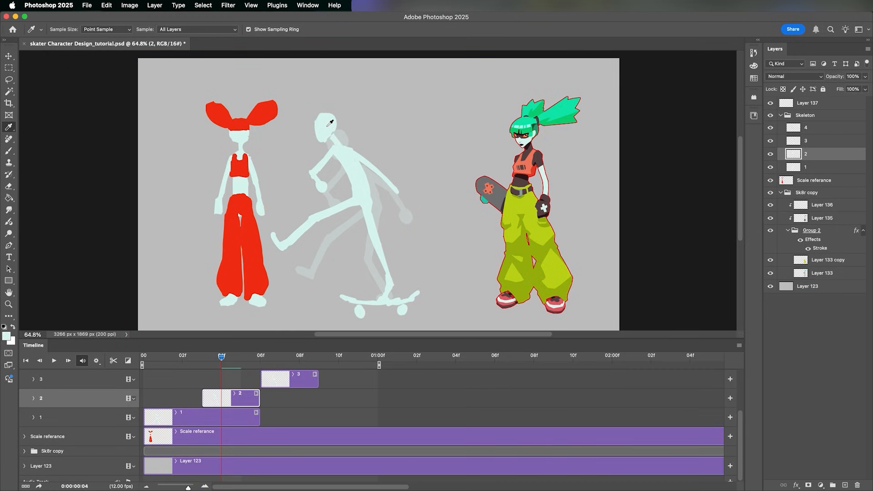
pyautogui.press('b')
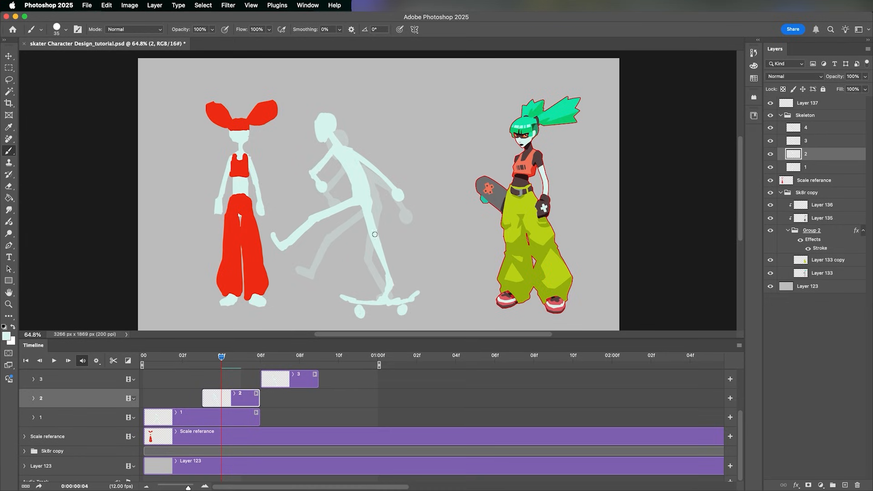
pyautogui.press('e')
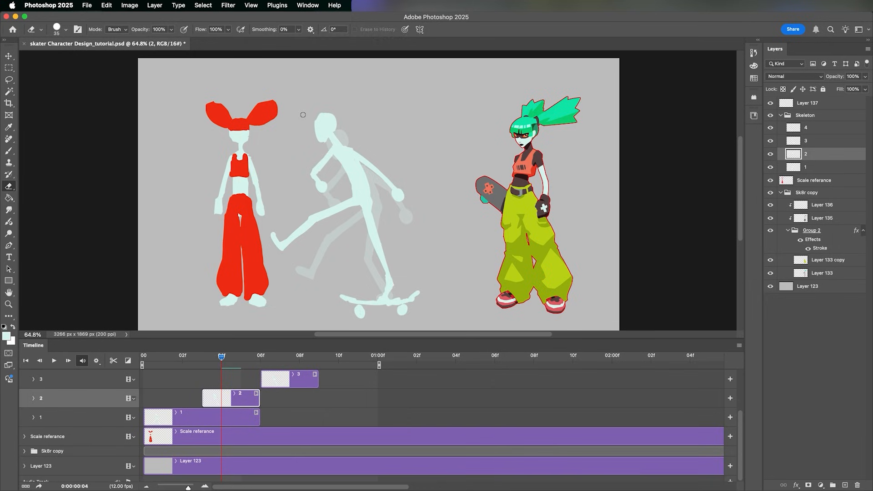
pyautogui.press('i')
pyautogui.click(349, 149)
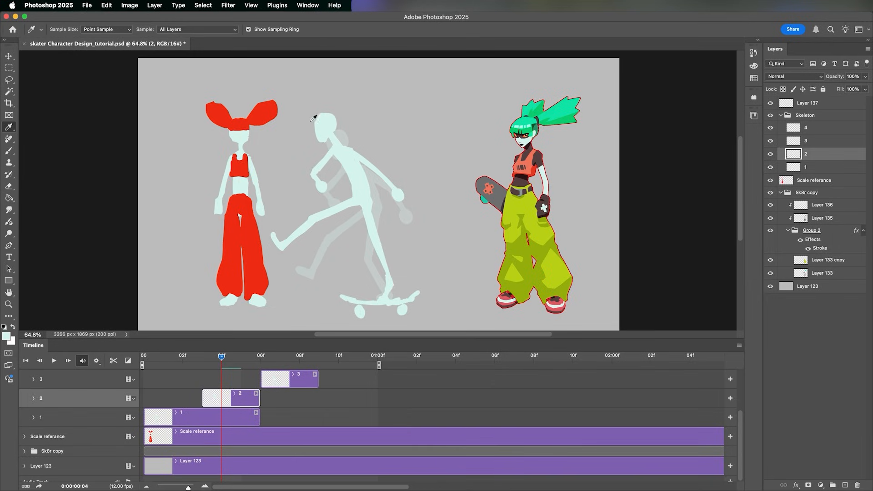
pyautogui.press('b')
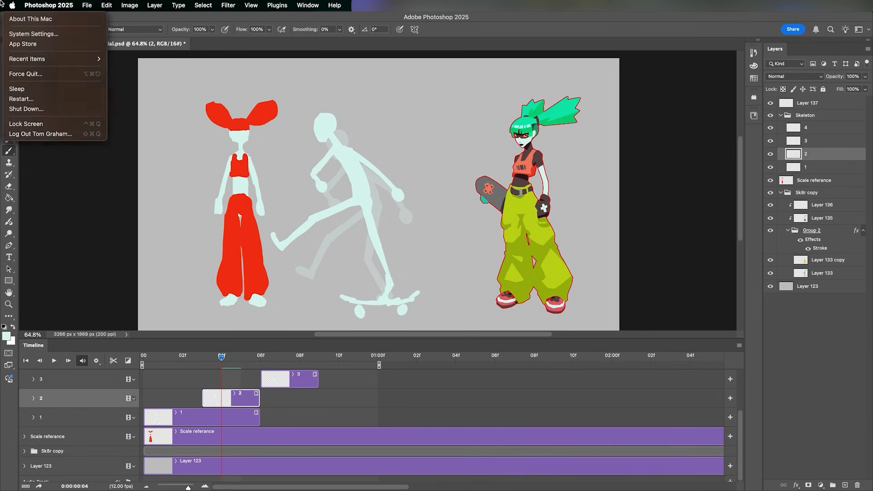
# Trim pose clip 1 back to the start of clip 2 and extend clip 2 to the end of clip 3
pyautogui.click(259, 414)
pyautogui.moveTo(259, 413); pyautogui.dragTo(201, 414)
pyautogui.click(259, 358)
pyautogui.click(248, 358)
pyautogui.moveTo(248, 358); pyautogui.dragTo(259, 358)
pyautogui.moveTo(258, 399); pyautogui.dragTo(317, 397)
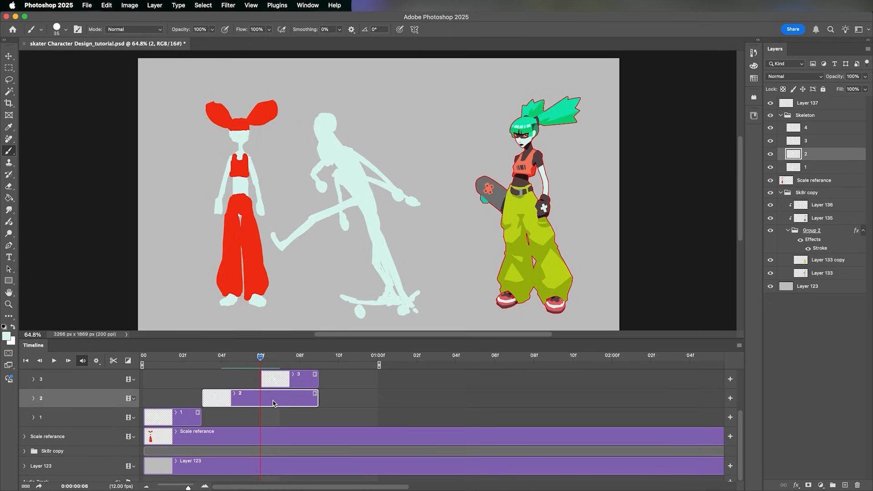
# Set layer 2's opacity to 30% as an onion skin and select pose clip 3 at frame 07
pyautogui.press('v')
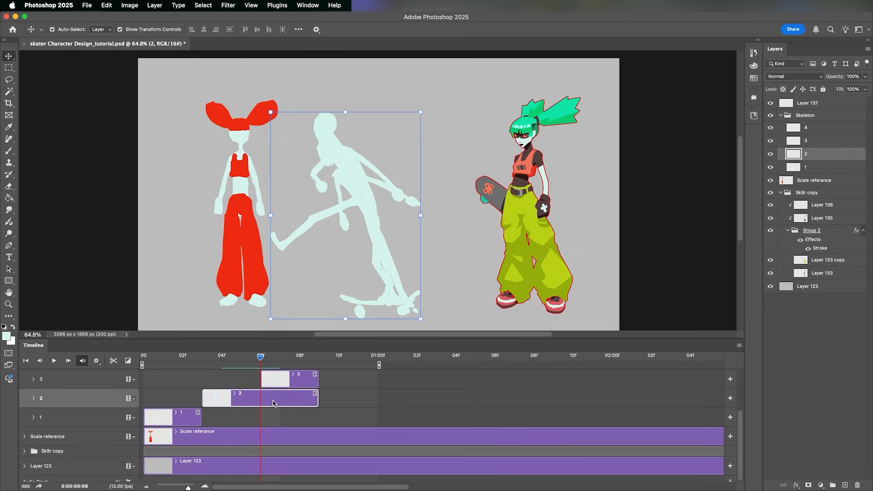
pyautogui.press('3')
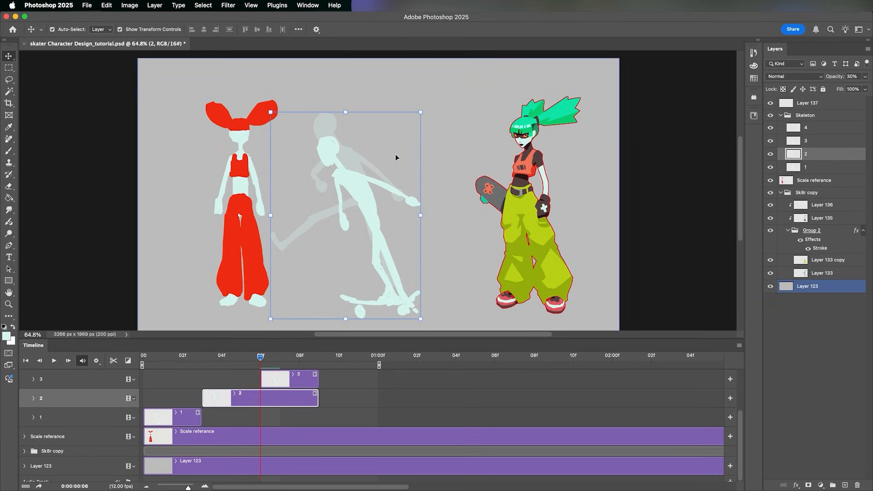
pyautogui.click(280, 357)
pyautogui.click(304, 381)
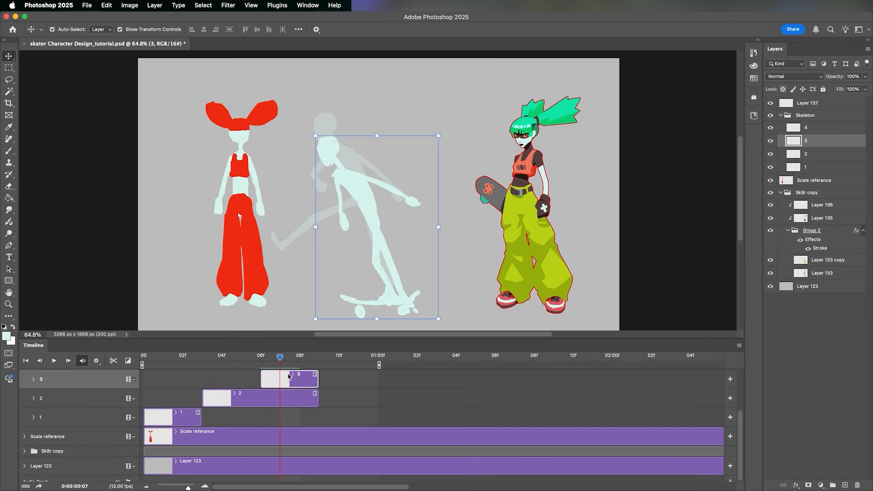
pyautogui.click(302, 397)
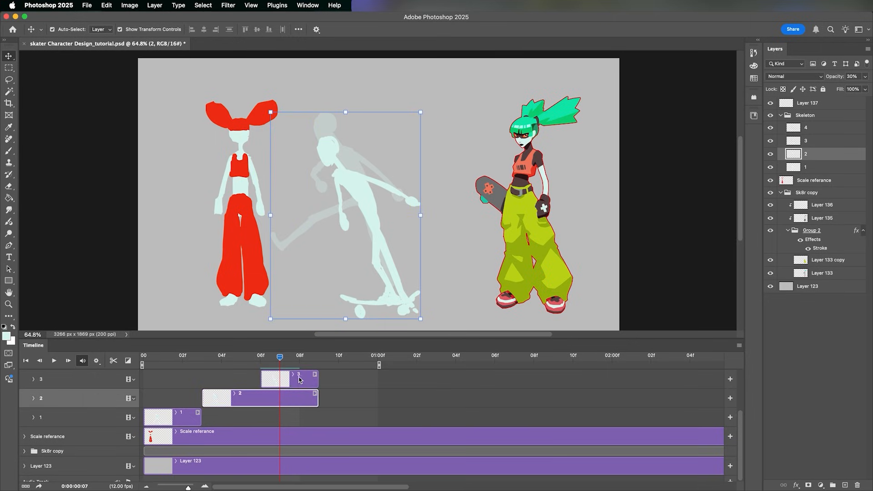
pyautogui.click(302, 384)
pyautogui.click(303, 396)
pyautogui.click(301, 383)
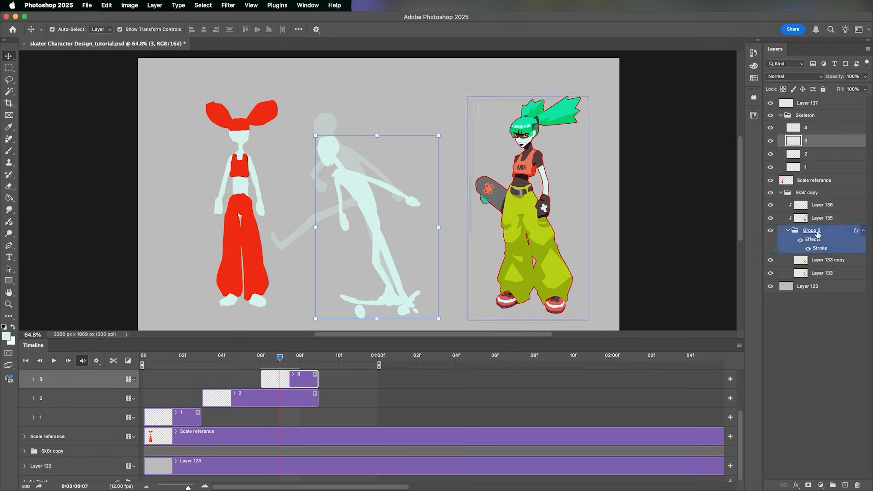
pyautogui.click(291, 398)
pyautogui.click(296, 384)
pyautogui.click(296, 398)
pyautogui.click(295, 383)
pyautogui.click(296, 398)
pyautogui.click(296, 384)
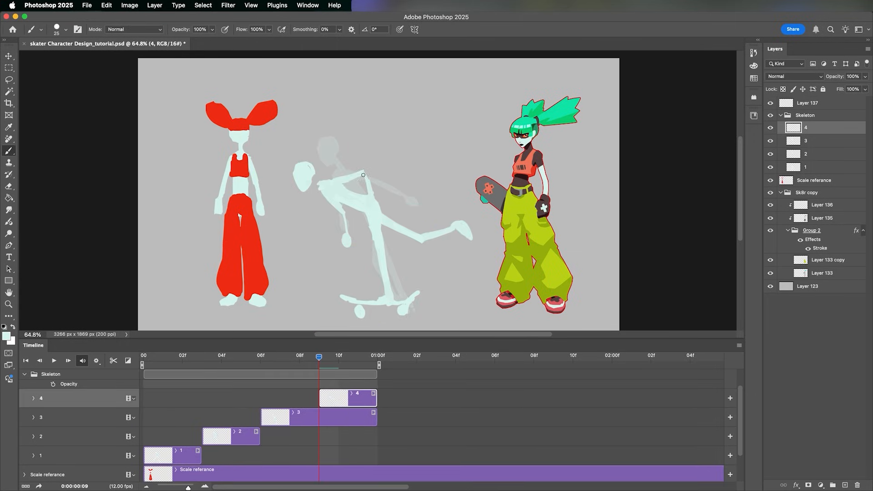
# On pose layer 4, paint the forearm of the raised back arm and clean it up with the Brush and Eraser
pyautogui.moveTo(363, 175); pyautogui.dragTo(368, 184)
pyautogui.press('e')
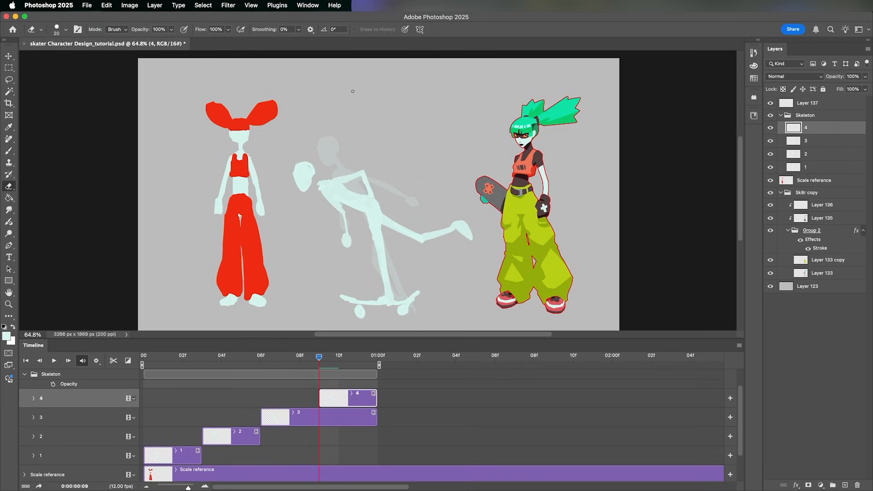
pyautogui.press('b')
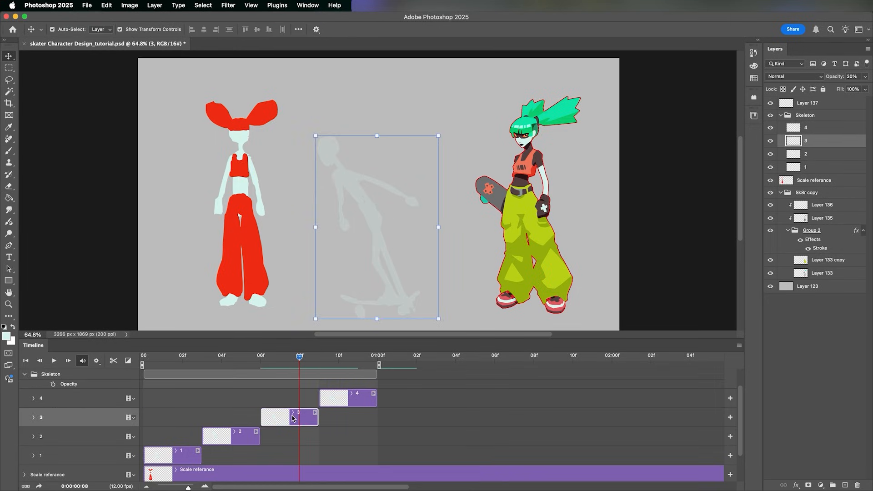
# Return to pose clip 2 at frame 04 and set layer 2's opacity to 100%
pyautogui.moveTo(301, 357); pyautogui.dragTo(280, 368)
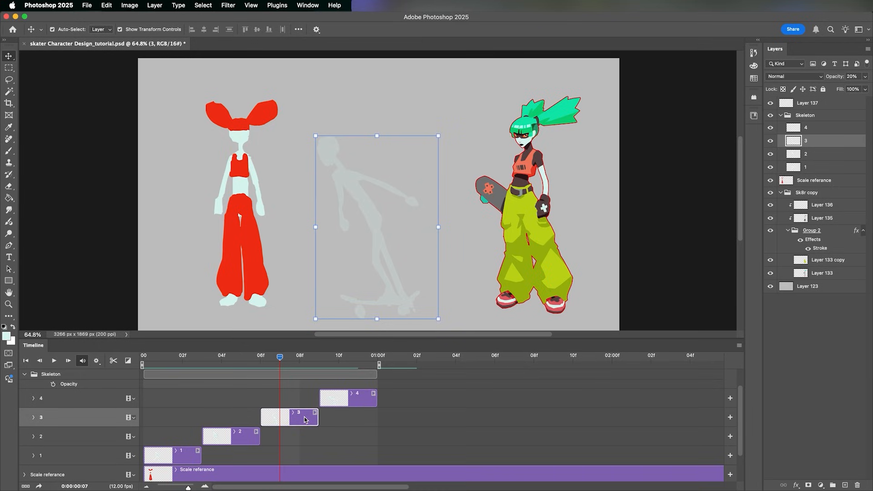
pyautogui.moveTo(272, 361); pyautogui.dragTo(214, 368)
pyautogui.click(246, 437)
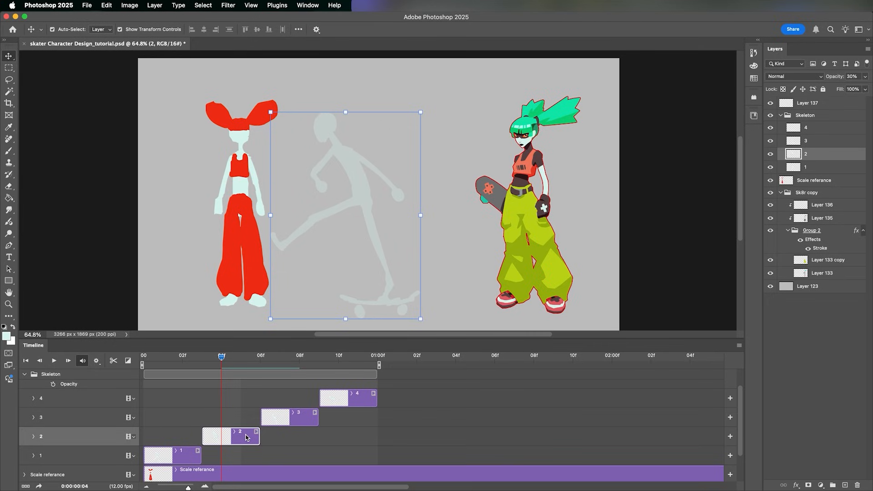
pyautogui.press('0')
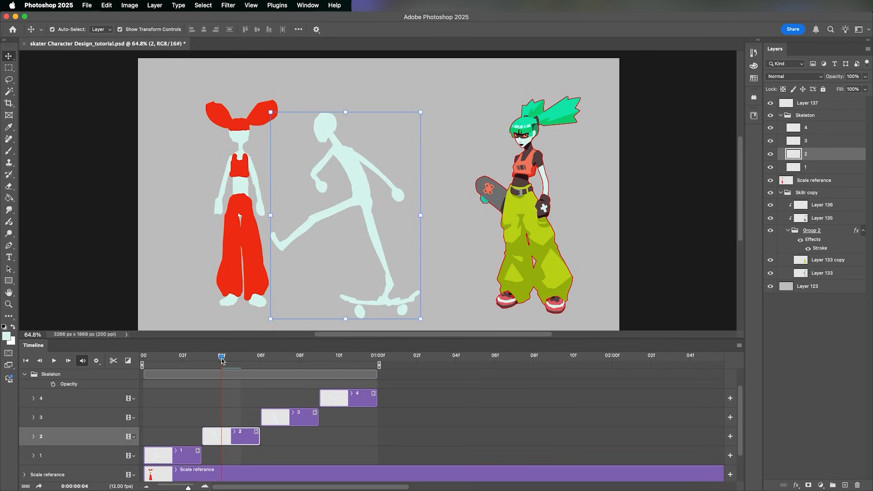
# Select pose clip 1 at the start of the timeline and play back the skeleton animation
pyautogui.click(3, 4)
pyautogui.click(219, 358)
pyautogui.moveTo(214, 355); pyautogui.dragTo(164, 361)
pyautogui.click(192, 451)
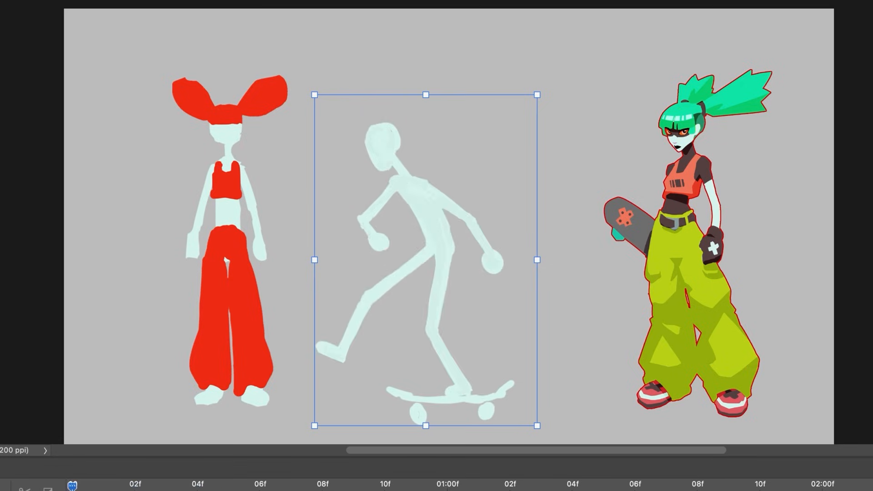
pyautogui.press('space')
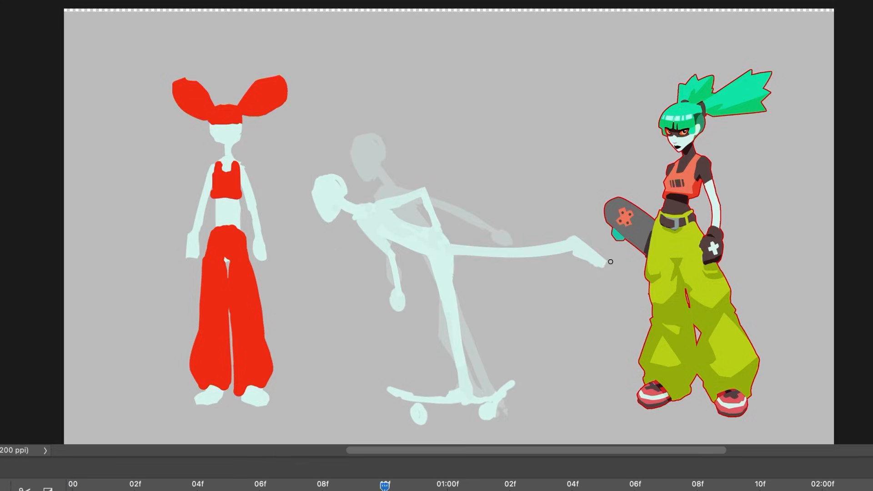
# On pose 4, paint touch-ups on the extended foot, the head and the lifted leg, using colour sampled from the skeleton
pyautogui.moveTo(610, 260); pyautogui.dragTo(605, 267)
pyautogui.moveTo(335, 181); pyautogui.dragTo(333, 189)
pyautogui.keyDown('alt'); pyautogui.click(455, 303); pyautogui.keyUp('alt')
pyautogui.moveTo(463, 256); pyautogui.dragTo(529, 256)
# Play the animation and scrub back through the frames to check the movement between poses
pyautogui.press('space')
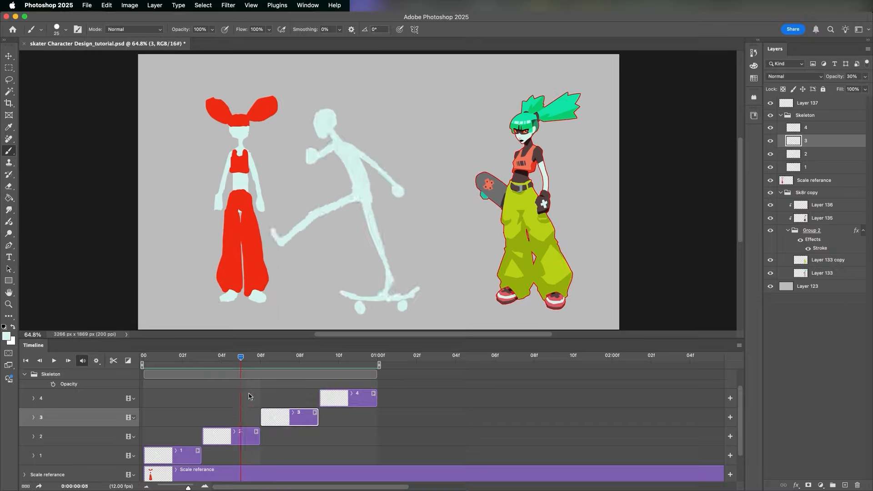
pyautogui.press('space')
pyautogui.moveTo(319, 358); pyautogui.dragTo(285, 367)
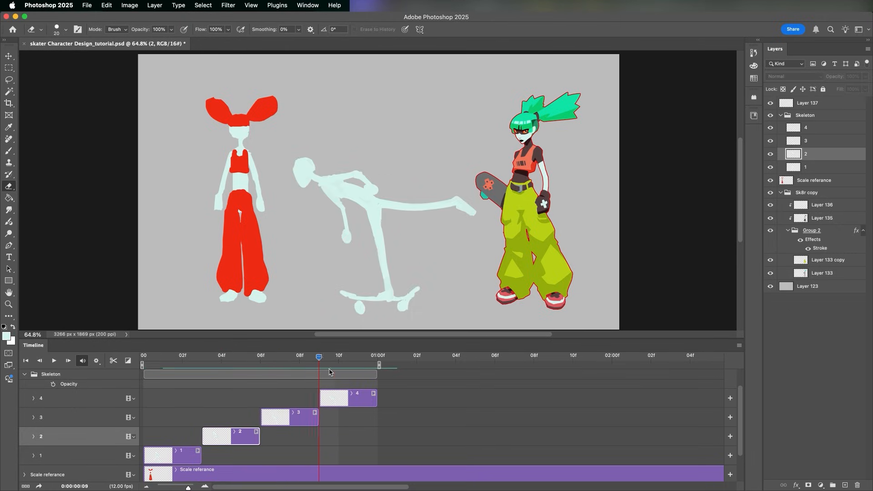
# At frame 11, extend pose clip 1 to the end of clip 4 so that both poses overlap
pyautogui.moveTo(328, 369); pyautogui.dragTo(356, 369)
pyautogui.moveTo(358, 360); pyautogui.dragTo(357, 392)
pyautogui.moveTo(360, 359); pyautogui.dragTo(349, 380)
pyautogui.click(200, 455)
pyautogui.moveTo(201, 455)
pyautogui.mouseDown()
pyautogui.moveTo(377, 437)
pyautogui.moveTo(351, 457)
pyautogui.moveTo(361, 457)
pyautogui.mouseUp()
pyautogui.click(364, 459)
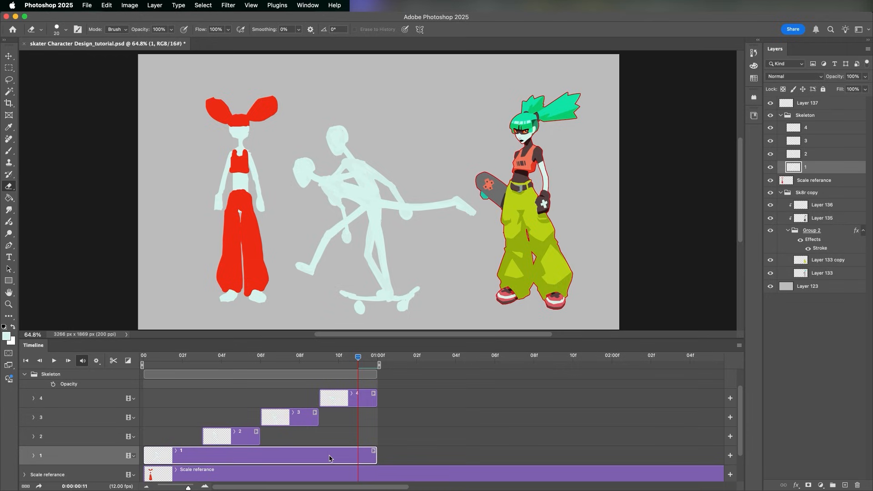
# Set layer 1's opacity to 30% as an onion skin and return to frame 11
pyautogui.press('space')
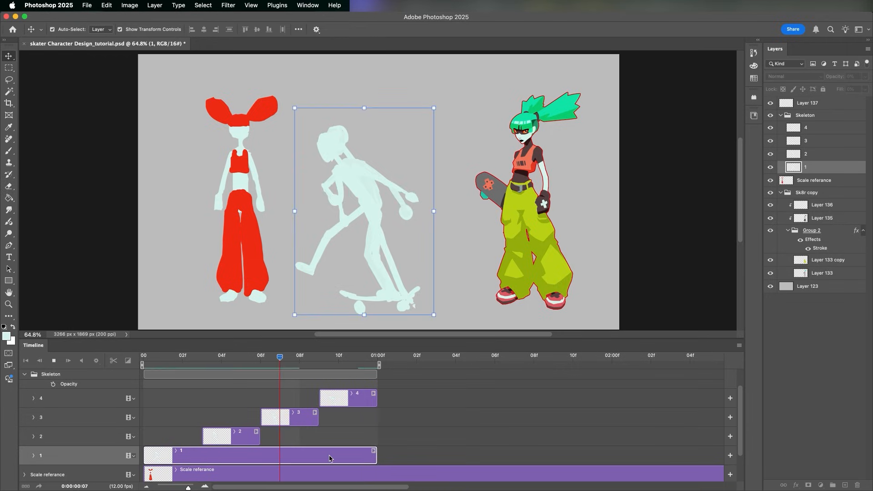
pyautogui.press('v')
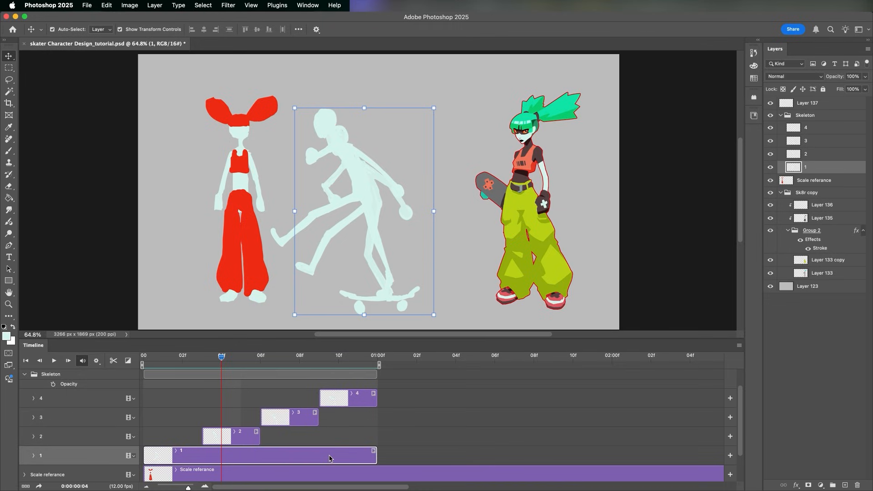
pyautogui.press('3')
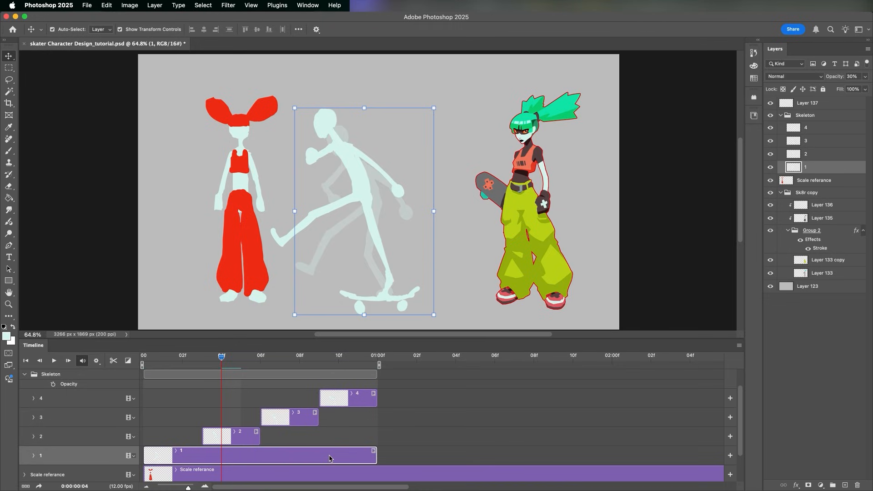
pyautogui.click(356, 359)
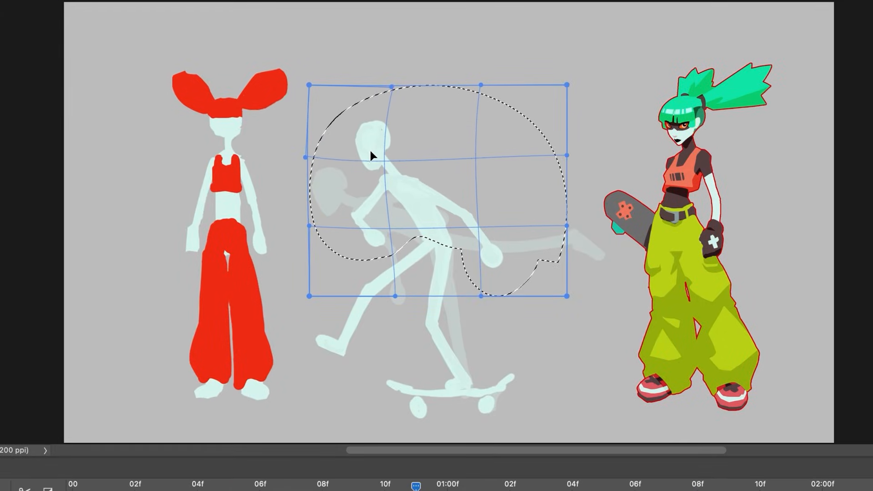
# Warp pose 1's selected upper body so that the head and shoulders lean forward towards the faded pose 4
pyautogui.moveTo(392, 86); pyautogui.dragTo(316, 120)
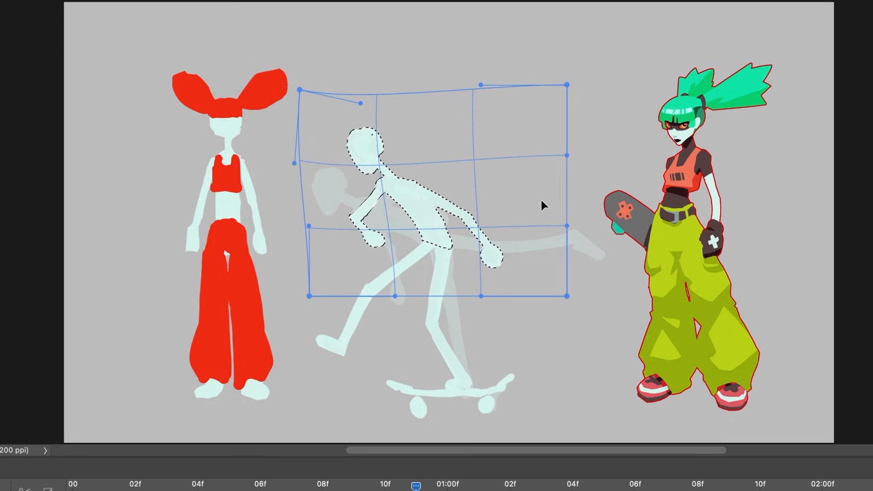
pyautogui.moveTo(512, 121); pyautogui.dragTo(510, 123)
pyautogui.moveTo(311, 132); pyautogui.dragTo(306, 138)
pyautogui.moveTo(428, 125); pyautogui.dragTo(432, 129)
pyautogui.moveTo(332, 130); pyautogui.dragTo(332, 127)
pyautogui.moveTo(361, 102); pyautogui.dragTo(361, 104)
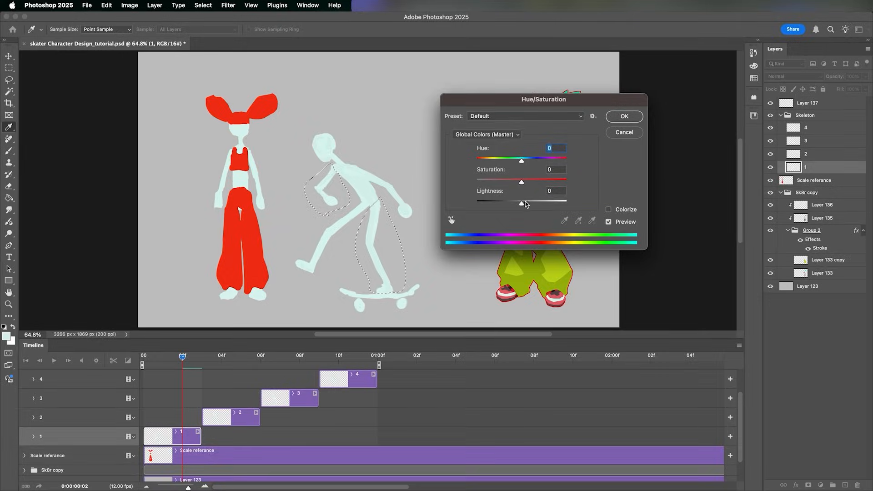
# Darken pose 1's selected far arm and standing leg with Hue/Saturation at saturation -77 and lightness -38, and deselect
pyautogui.moveTo(522, 203); pyautogui.dragTo(486, 178)
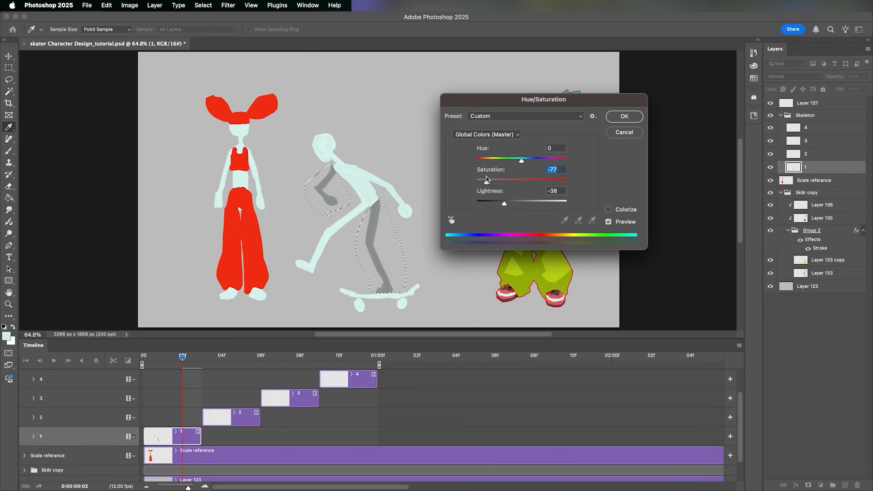
pyautogui.click(629, 118)
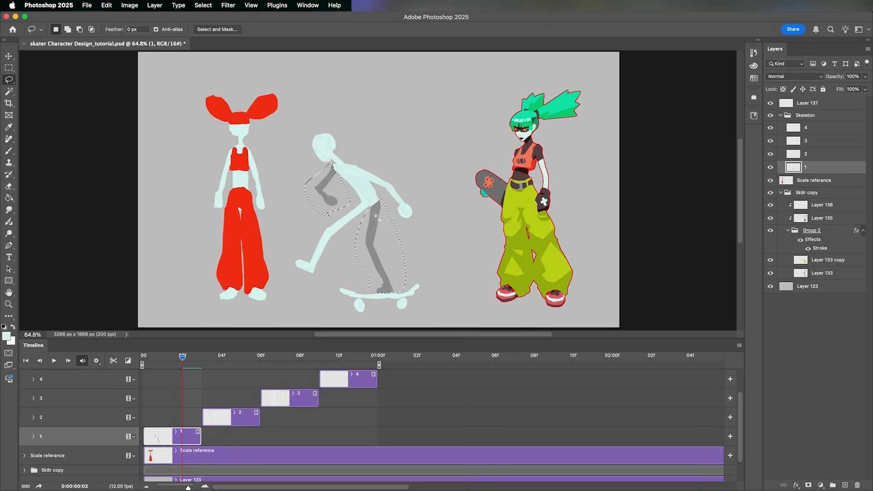
pyautogui.press('super+d')
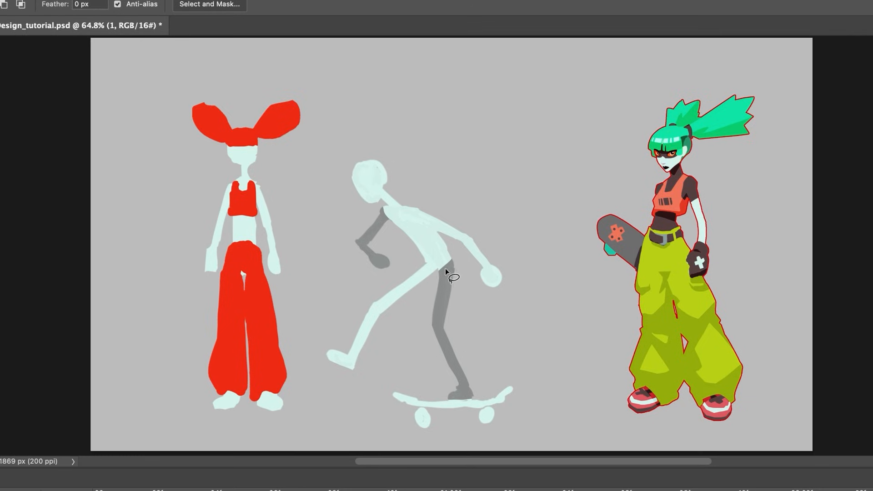
# Sample the colour at pose 1's hip and tidy the join between torso and grey leg with the Brush and Eraser
pyautogui.press('i')
pyautogui.click(447, 267)
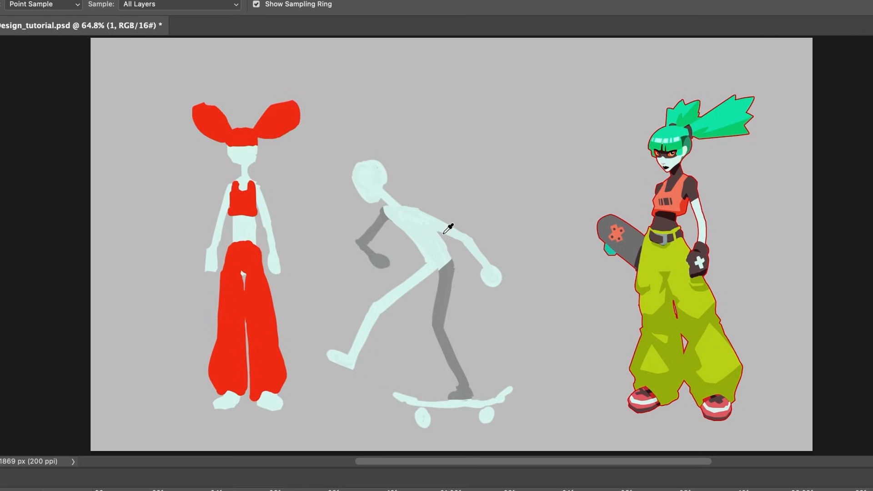
pyautogui.press('b')
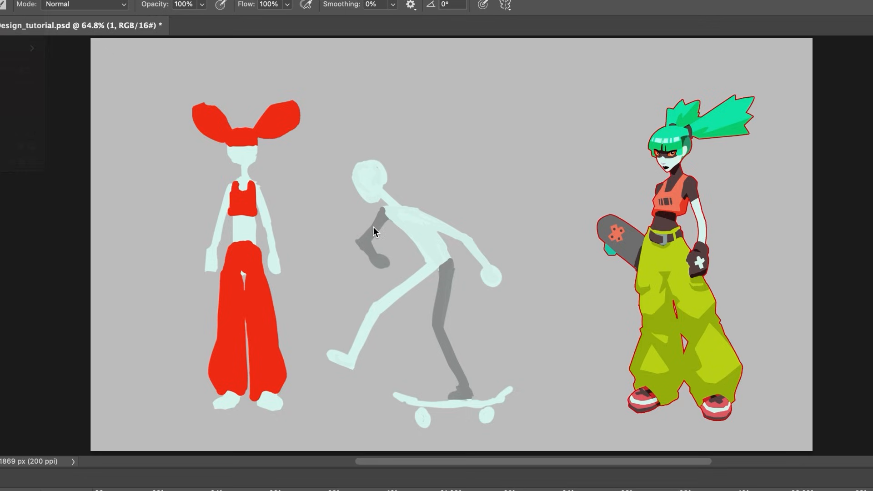
pyautogui.press('e')
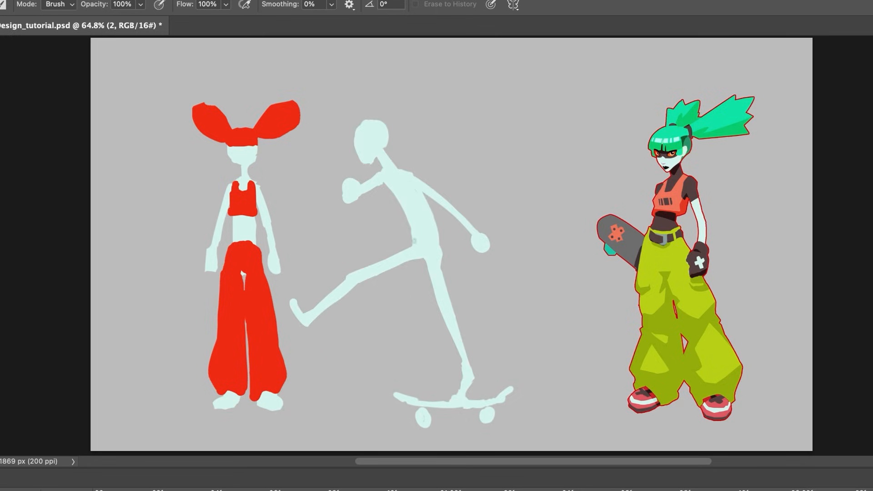
# On layer 2, lasso the standing leg and the bent far arm and fill them with the grey
pyautogui.press('l')
pyautogui.moveTo(422, 261)
pyautogui.mouseDown()
pyautogui.moveTo(450, 244)
pyautogui.moveTo(486, 371)
pyautogui.moveTo(470, 399)
pyautogui.moveTo(416, 329)
pyautogui.moveTo(408, 279)
pyautogui.mouseUp()
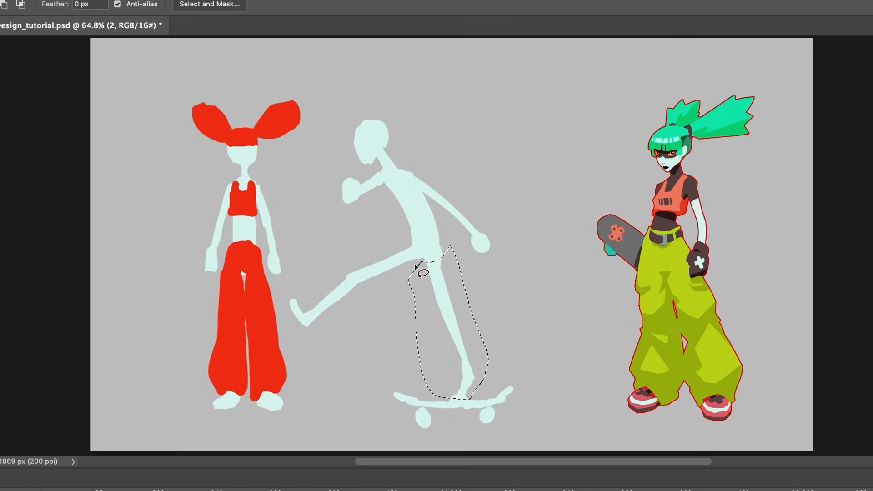
pyautogui.moveTo(382, 177); pyautogui.dragTo(389, 154)
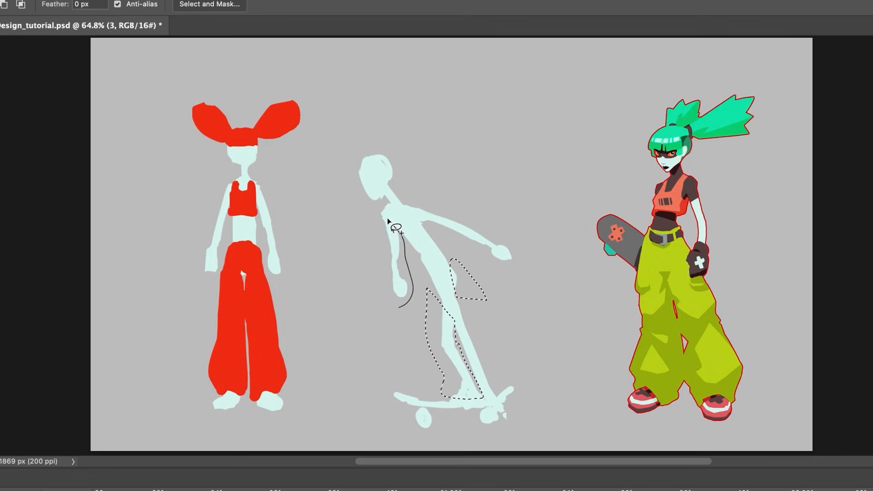
# On layer 3, add the hanging far arm to the bent-leg selection and fill both limbs with grey
pyautogui.moveTo(392, 228); pyautogui.dragTo(425, 308)
pyautogui.press('g')
pyautogui.click(449, 325)
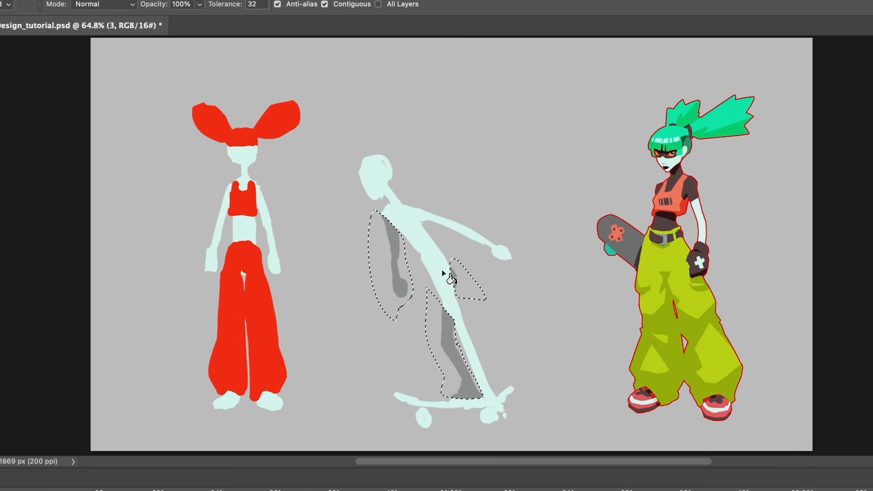
# Sample the pale body colour on pose 3 and retouch the hip where it meets the grey leg with the Brush
pyautogui.press('i')
pyautogui.click(449, 294)
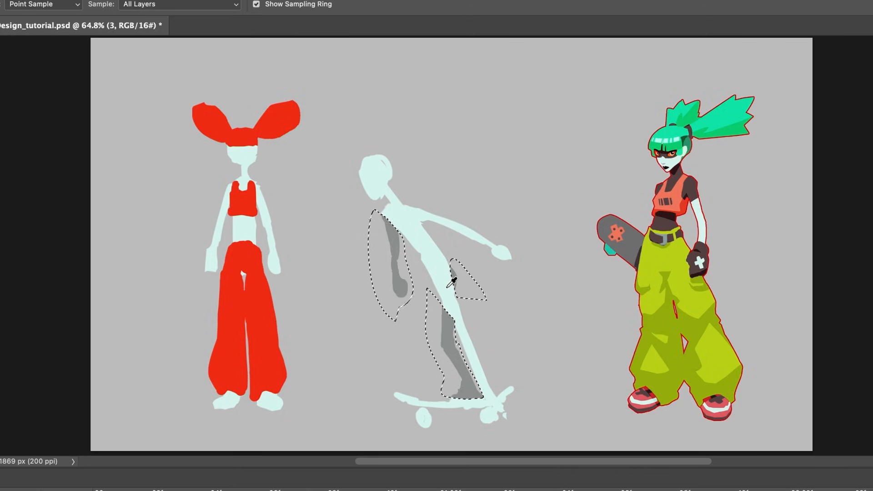
pyautogui.click(419, 217)
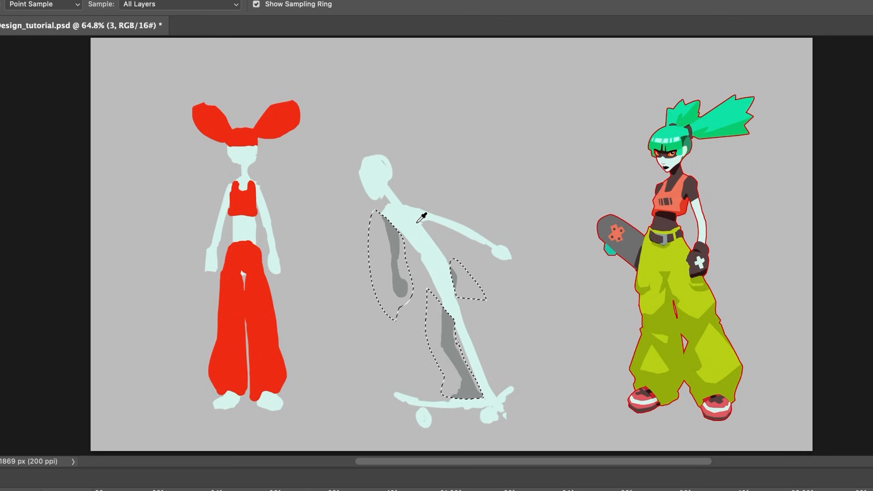
pyautogui.press('b')
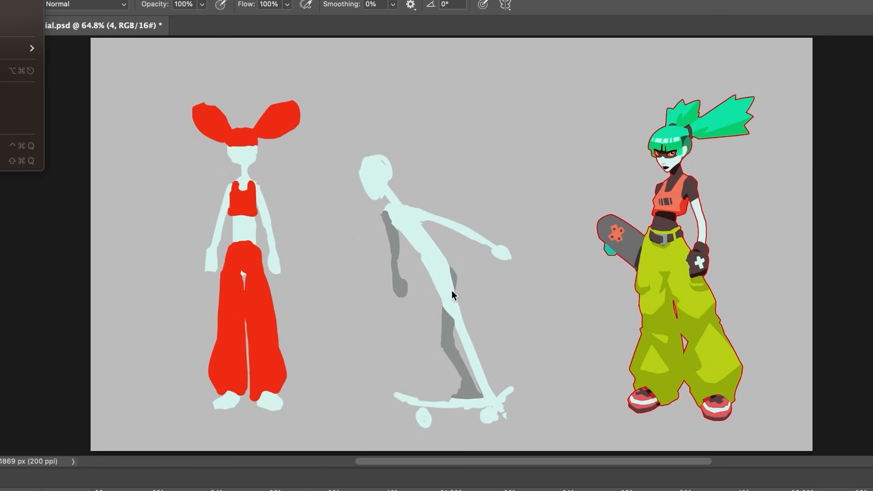
# On layer 4, lasso the standing leg, fill it with grey and switch to the Brush for touch-ups
pyautogui.press('i')
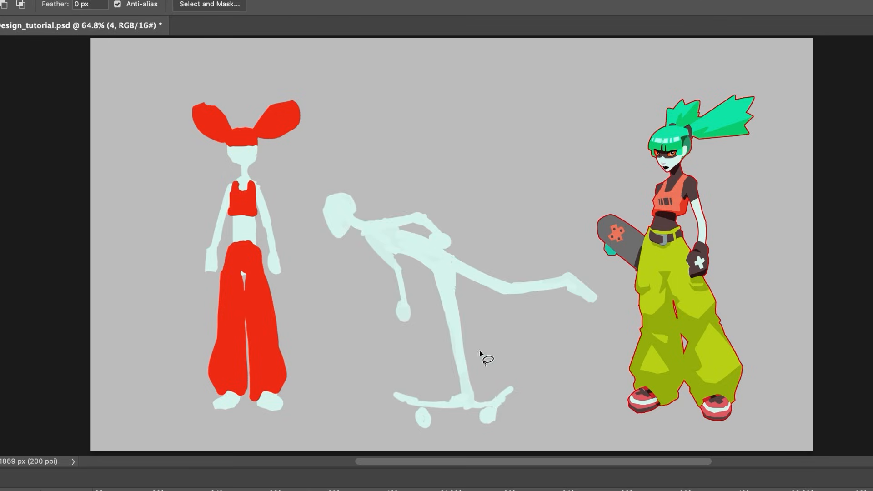
pyautogui.moveTo(482, 357); pyautogui.dragTo(432, 278)
pyautogui.press('g')
pyautogui.click(448, 319)
pyautogui.press('b')
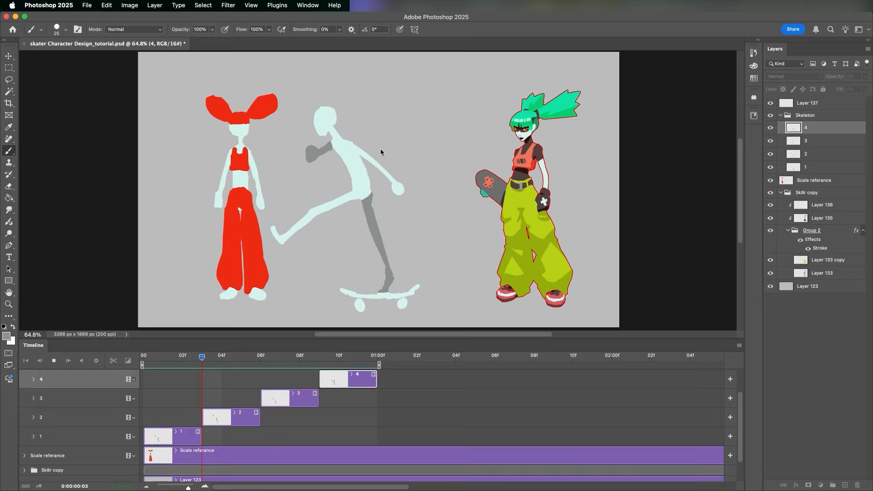
# Check the shaded poses in playback, and duplicate pose layer 1 at frame 02
pyautogui.press('space')
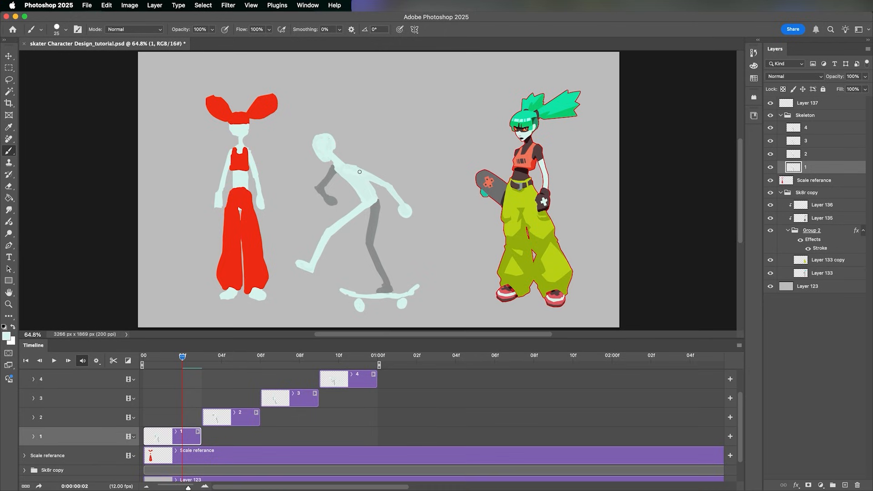
pyautogui.press('space')
pyautogui.press('super+j')
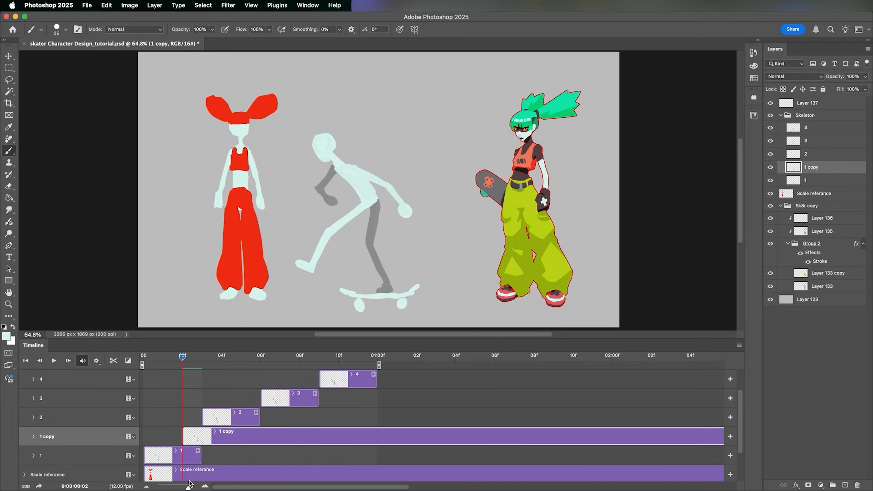
pyautogui.hscroll(15, 522, 473)
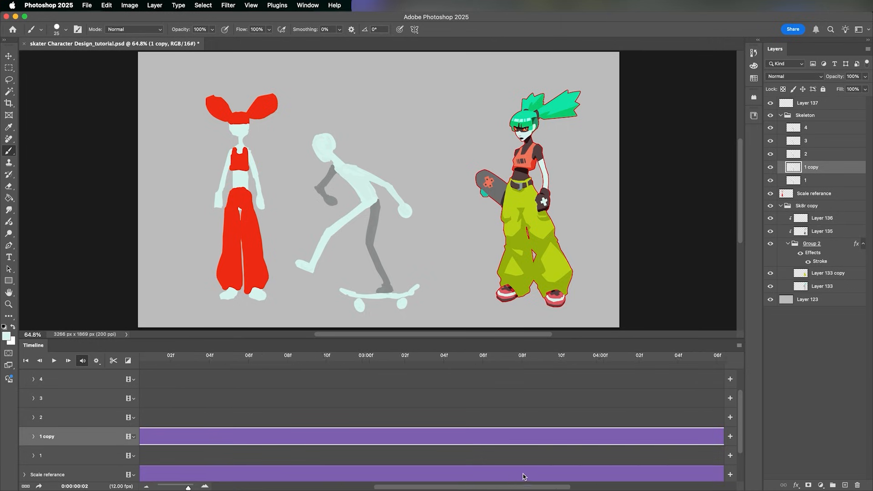
pyautogui.hscroll(-15, 629, 464)
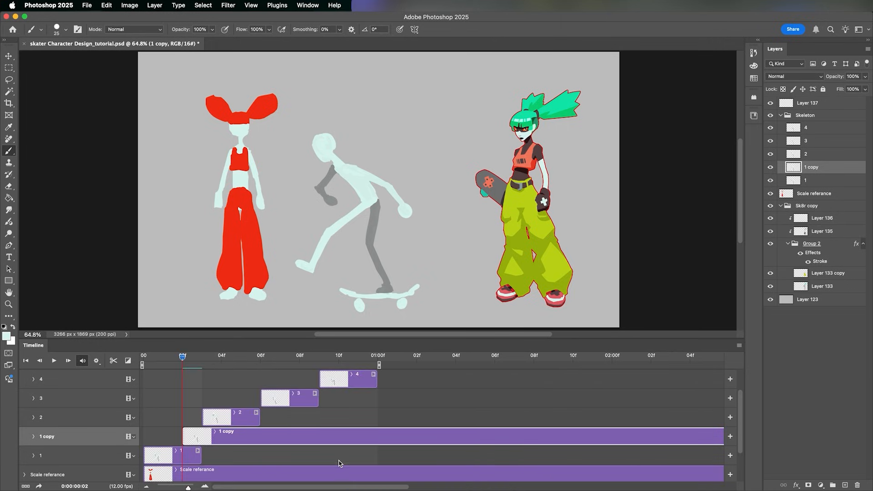
# Delete the overlong duplicate of pose layer 1 that starts at frame 02
pyautogui.hscroll(-3, 354, 461)
pyautogui.hscroll(2, 323, 484)
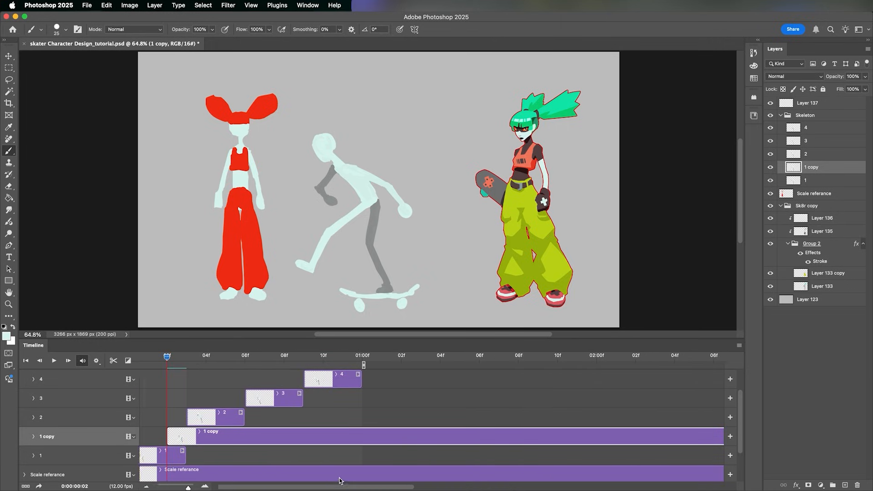
pyautogui.hscroll(-2, 319, 483)
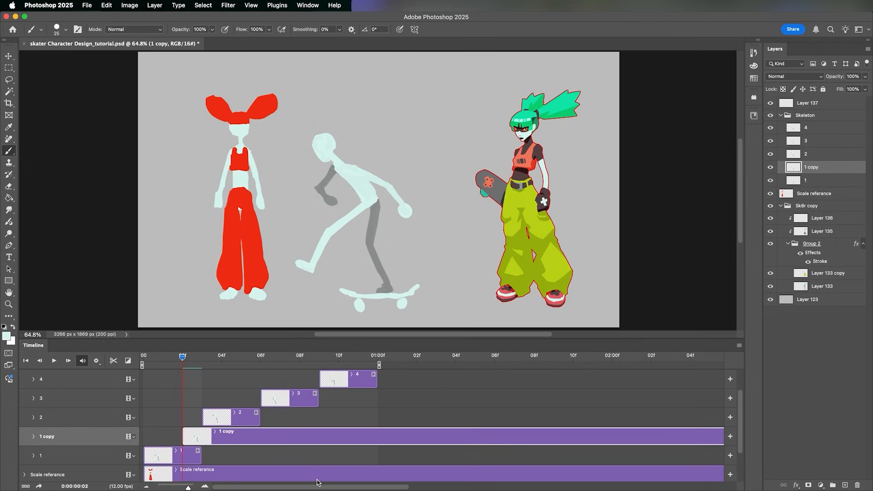
pyautogui.press('Delete')
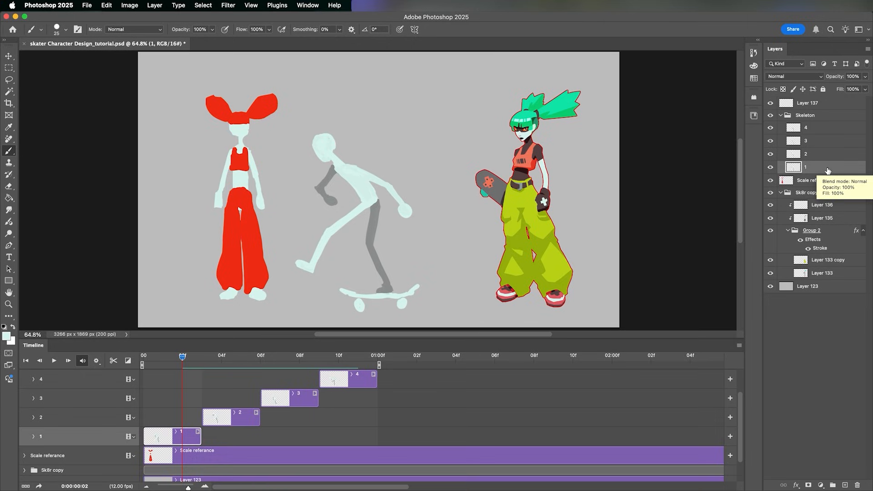
# Duplicate poses 1 and 2 once and pose 3 twice, and trim all pose clips into consecutive one-frame clips from frame 00
pyautogui.moveTo(828, 171)
pyautogui.mouseDown()
pyautogui.moveTo(830, 157)
pyautogui.moveTo(811, 173)
pyautogui.mouseUp()
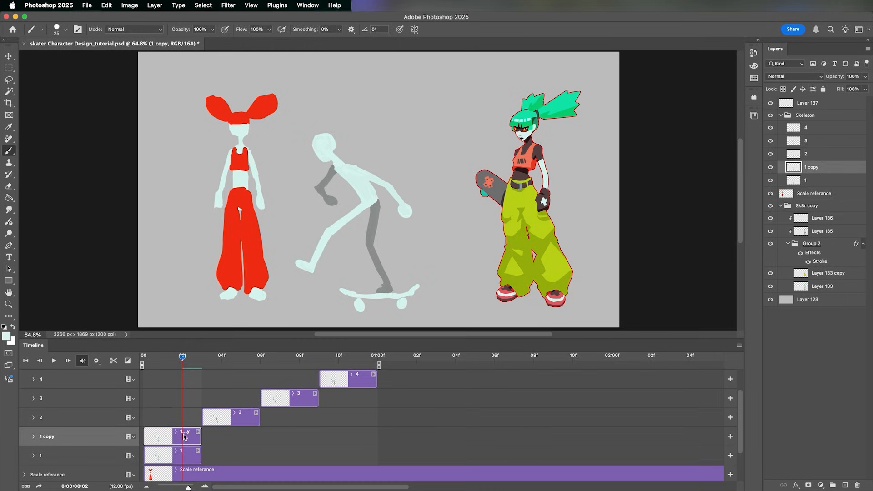
pyautogui.click(191, 458)
pyautogui.moveTo(200, 455); pyautogui.dragTo(181, 437)
pyautogui.press('Left')
pyautogui.moveTo(227, 418); pyautogui.dragTo(207, 418)
pyautogui.moveTo(240, 415); pyautogui.dragTo(201, 415)
pyautogui.press('v')
pyautogui.click(826, 167)
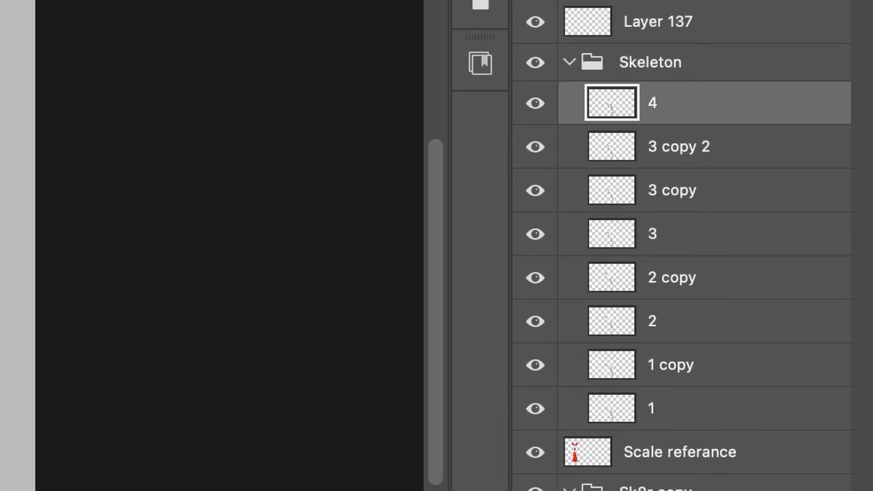
# Rename the duplicate of skeleton layer 1 as 2 and the original layer 2 above it as 3
pyautogui.click(816, 222)
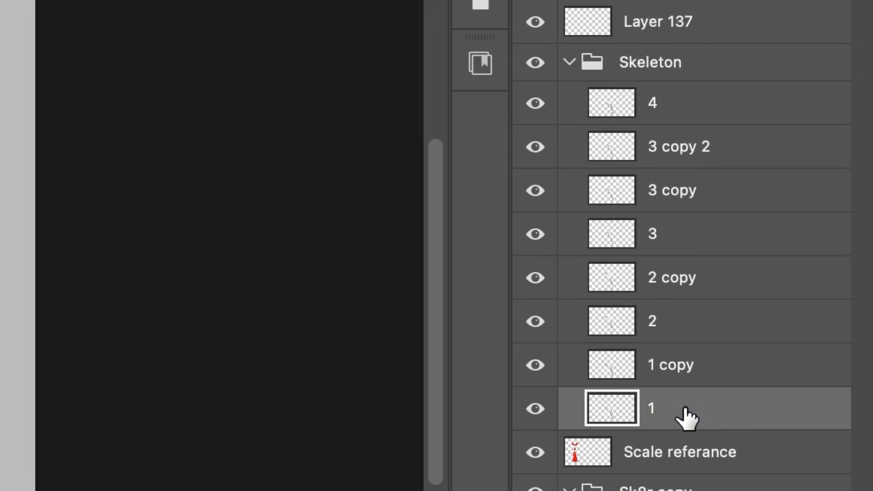
pyautogui.click(686, 375)
pyautogui.doubleClick(685, 366)
pyautogui.write('2')
pyautogui.click(665, 323)
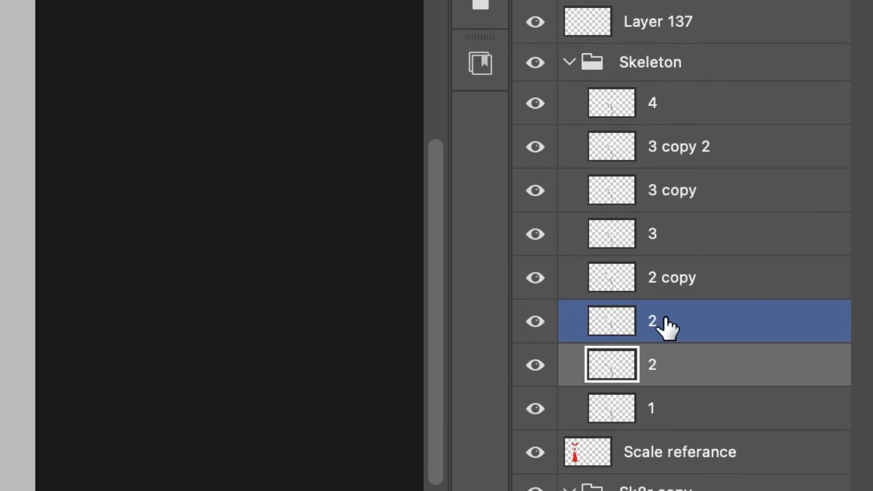
pyautogui.click(676, 286)
pyautogui.doubleClick(655, 318)
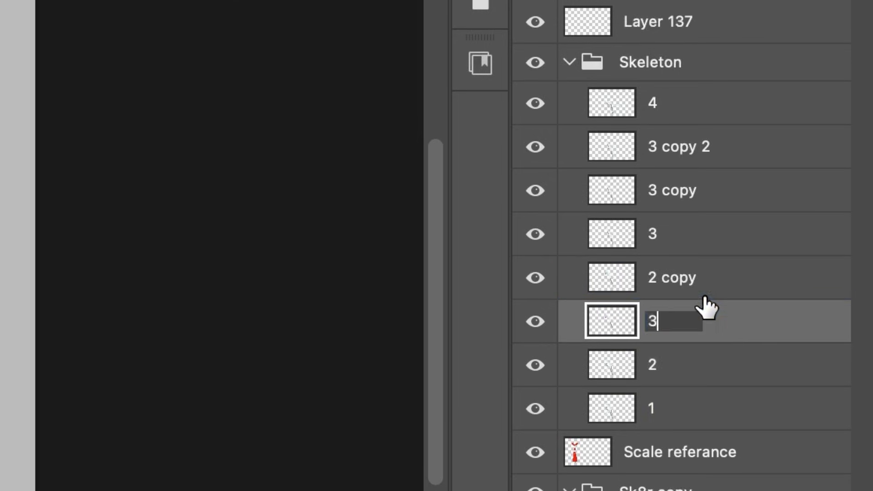
pyautogui.write('3')
# Rename the remaining skeleton layers in ascending order as 4, 5, 6, 7 and 8
pyautogui.doubleClick(677, 278)
pyautogui.write('4')
pyautogui.doubleClick(657, 234)
pyautogui.write('5')
pyautogui.doubleClick(671, 191)
pyautogui.write('6')
pyautogui.doubleClick(673, 148)
pyautogui.doubleClick(651, 105)
pyautogui.write('8')
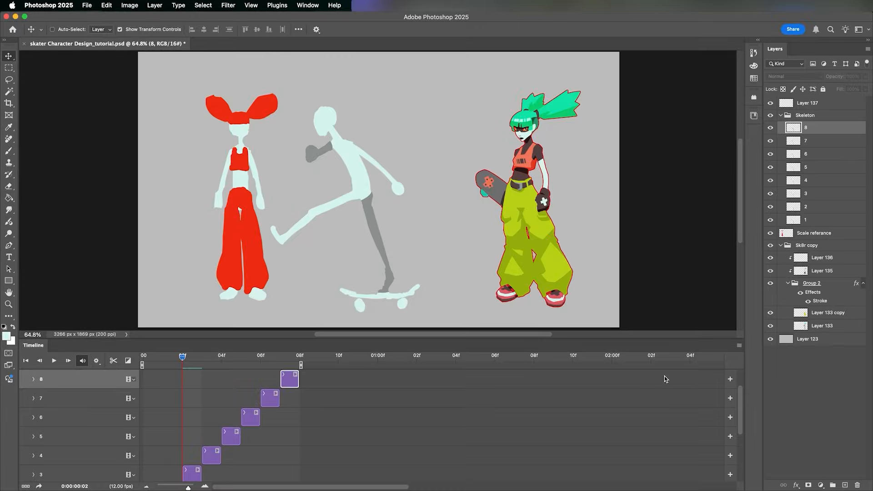
# Play the eight-frame animation from frame 00 and return to the start
pyautogui.moveTo(739, 402)
pyautogui.mouseDown()
pyautogui.moveTo(741, 419)
pyautogui.moveTo(741, 400)
pyautogui.mouseUp()
pyautogui.moveTo(183, 357); pyautogui.dragTo(142, 355)
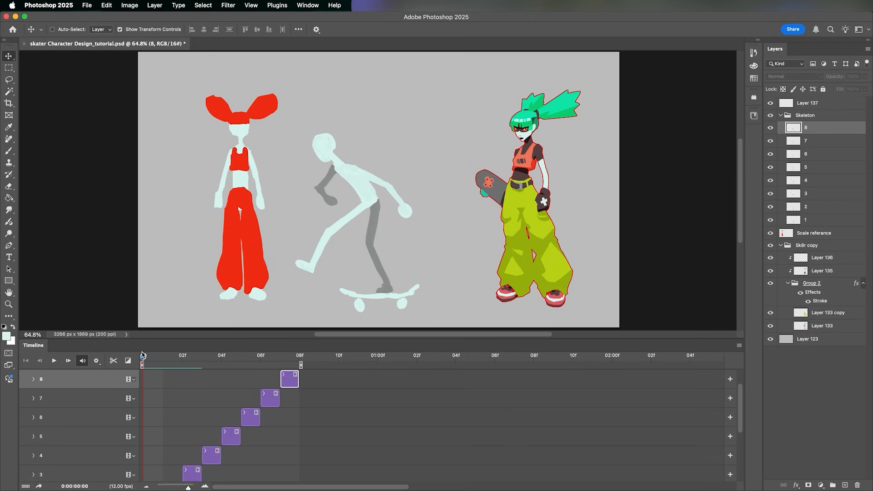
pyautogui.press('space')
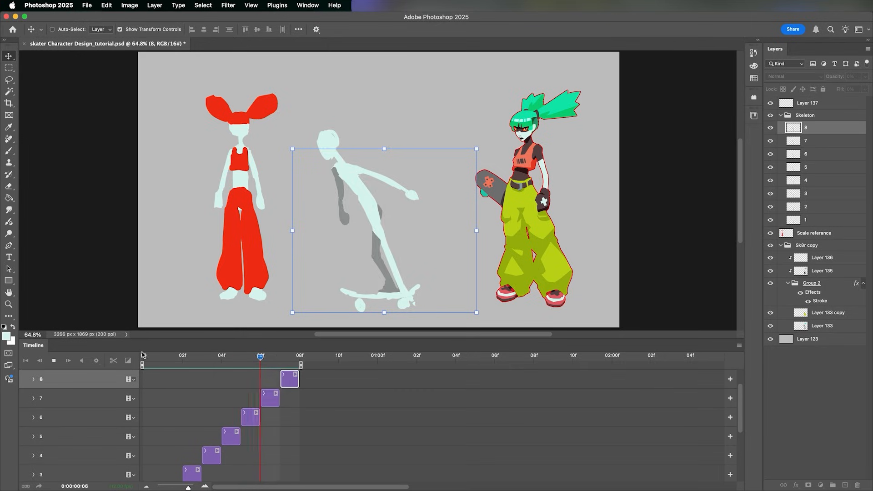
pyautogui.click(143, 355)
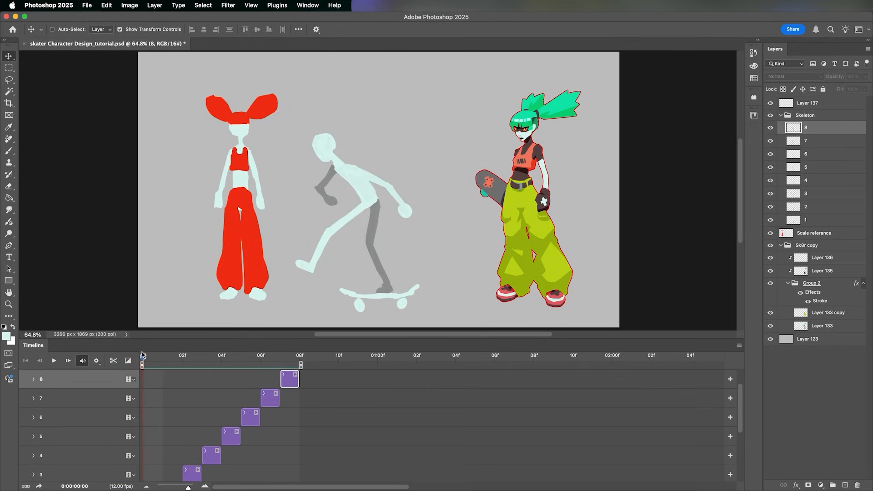
# Go to frame 01 and extend the clips of layers 1 and 3 so both poses overlap the layer 2 frame
pyautogui.scroll(-3, 742, 411)
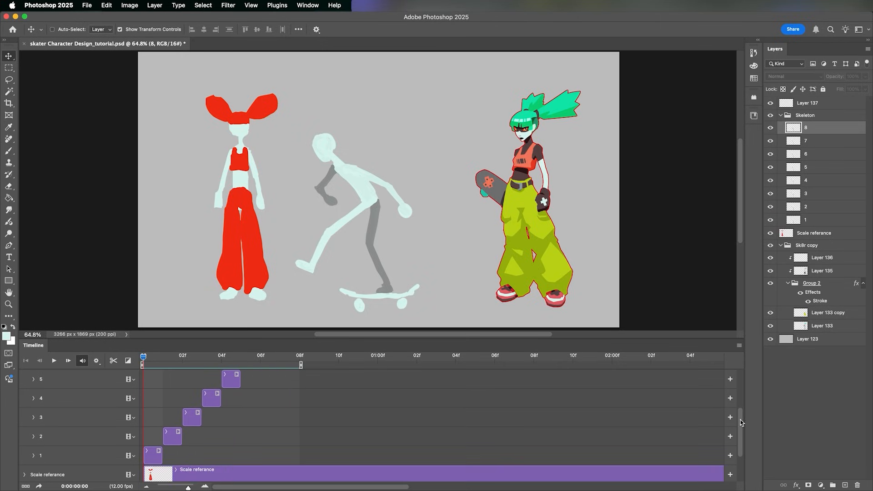
pyautogui.moveTo(145, 359); pyautogui.dragTo(163, 360)
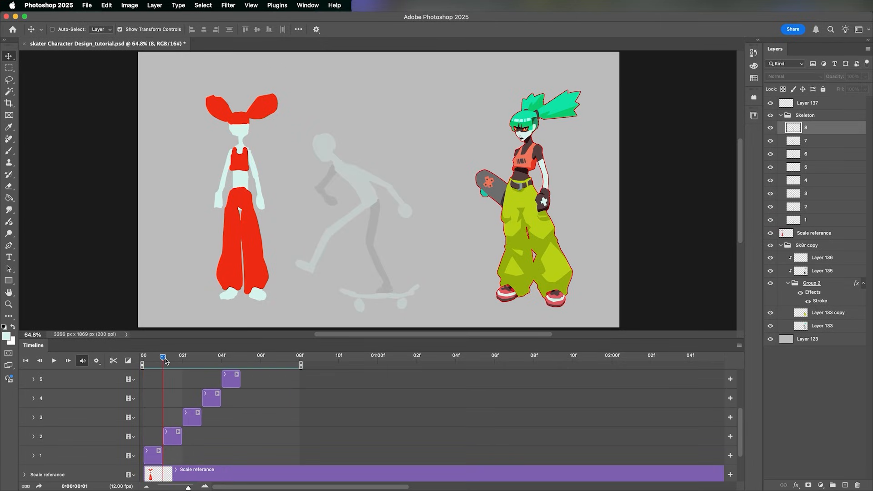
pyautogui.click(172, 438)
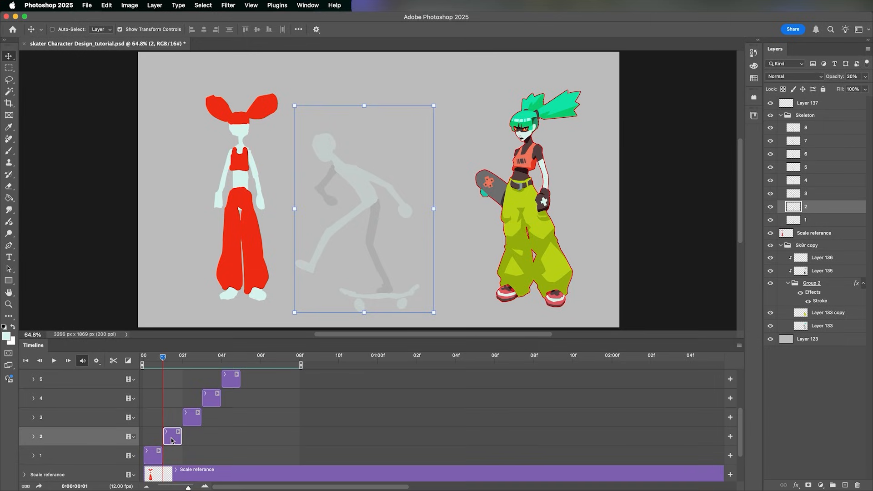
pyautogui.click(190, 415)
pyautogui.moveTo(184, 415); pyautogui.dragTo(163, 413)
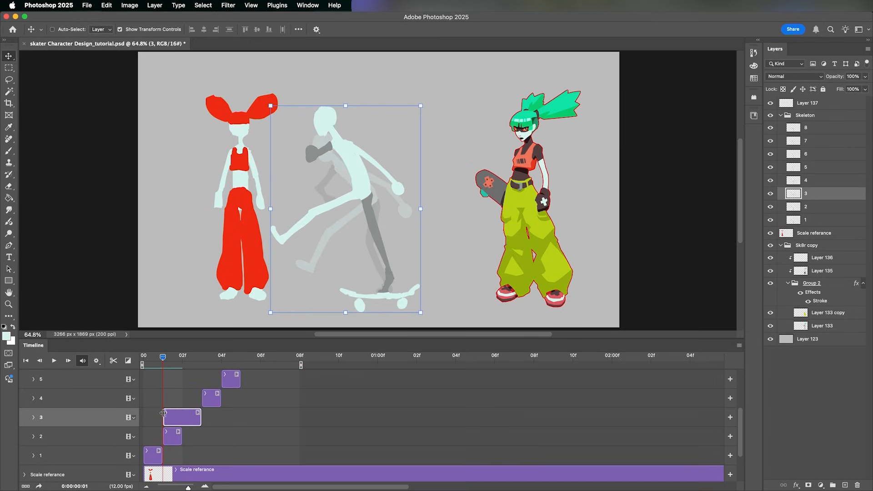
pyautogui.moveTo(161, 454); pyautogui.dragTo(178, 454)
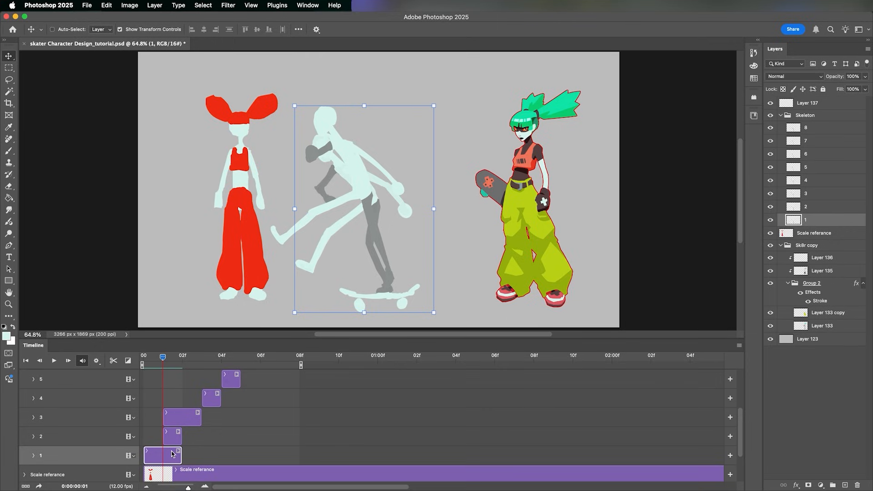
# Fade the neighbouring poses on layers 1 and 3 as onion skins, with layer 3 at 20% opacity
pyautogui.click(184, 417)
pyautogui.click(2, 3)
pyautogui.click(184, 415)
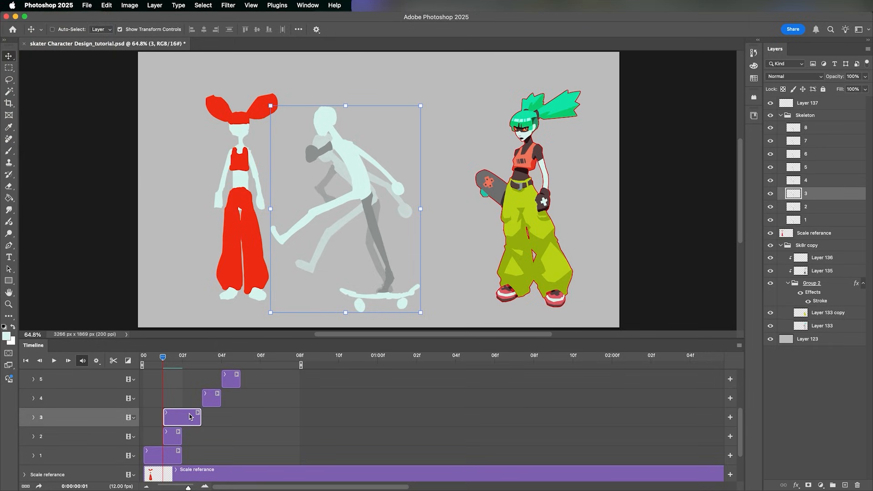
pyautogui.press('3')
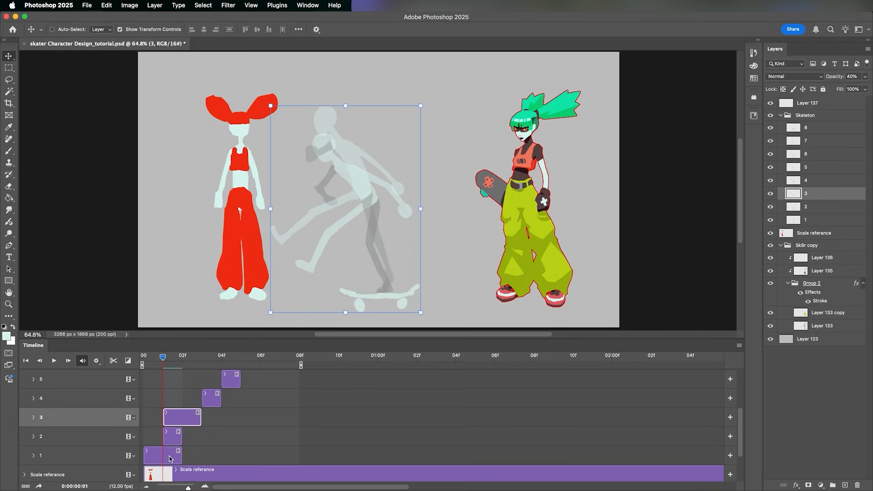
pyautogui.press('2')
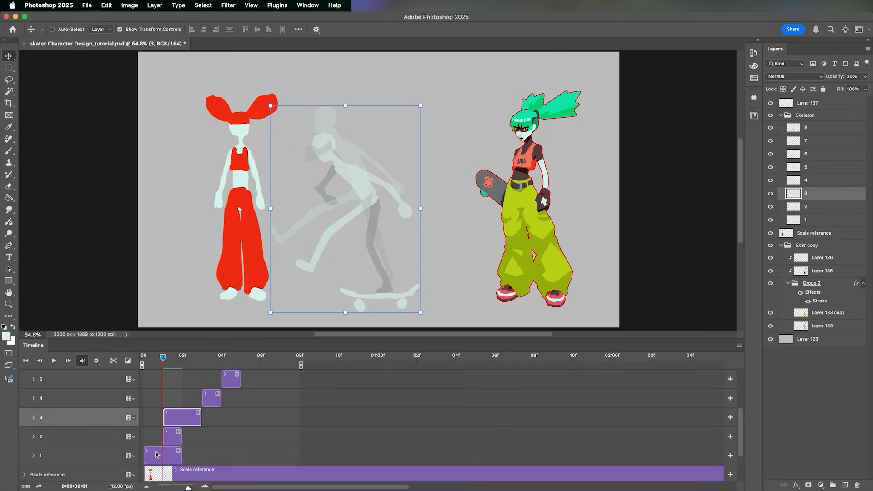
# Set layer 2 to 100% opacity and lasso the skeleton's head on it
pyautogui.click(174, 435)
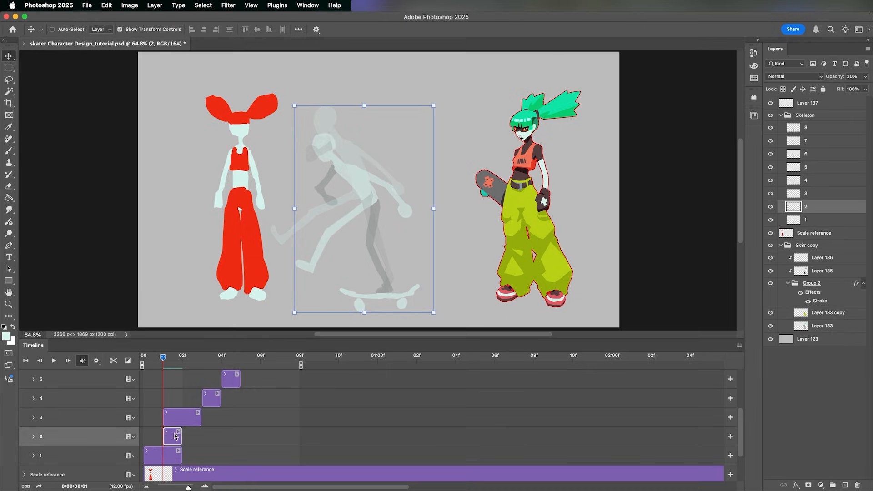
pyautogui.press('0')
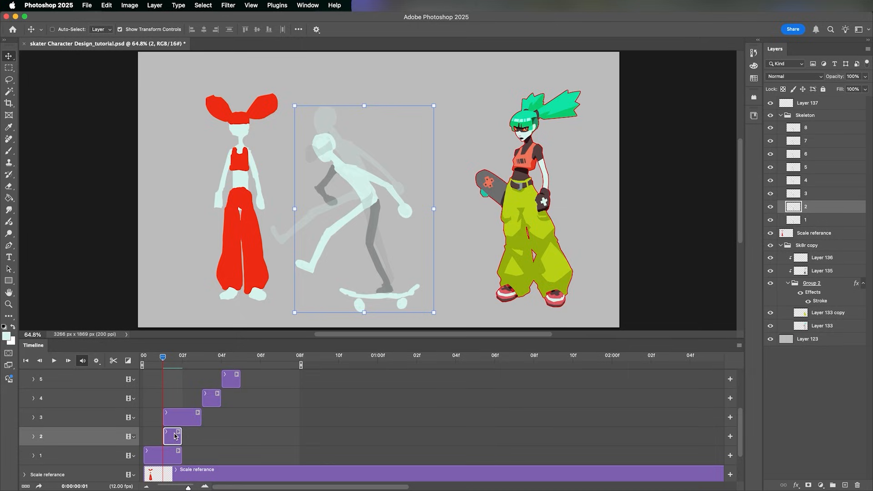
pyautogui.press('l')
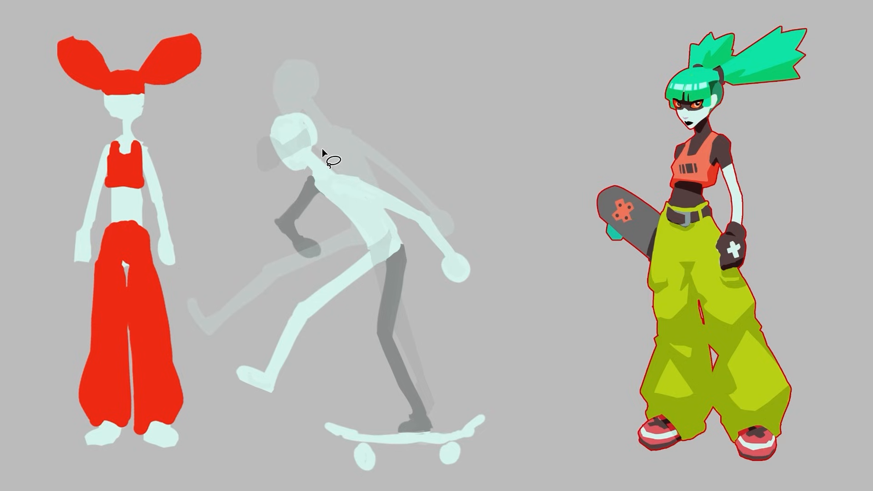
pyautogui.moveTo(310, 160)
pyautogui.mouseDown()
pyautogui.moveTo(254, 132)
pyautogui.moveTo(333, 91)
pyautogui.mouseUp()
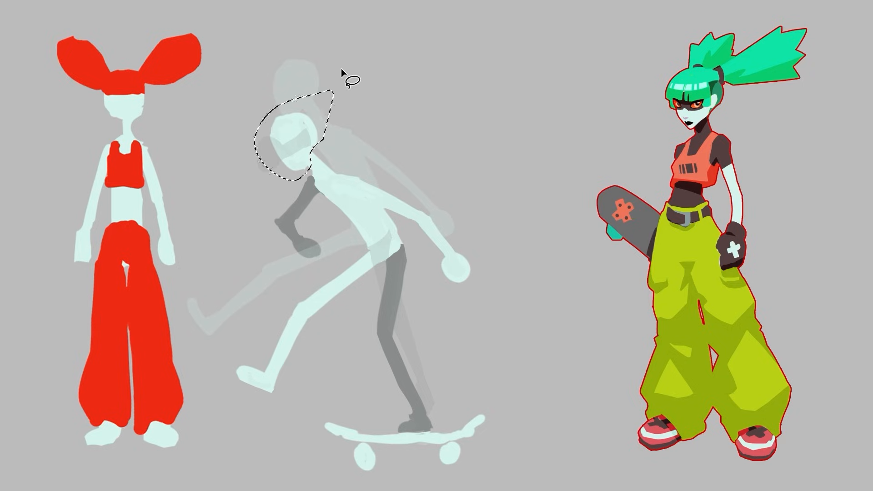
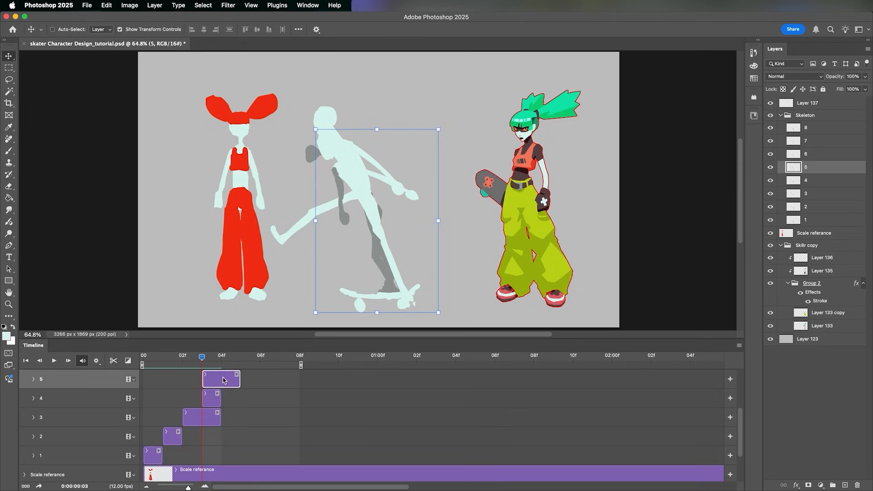
# At frame 03, fade layer 5 to 40% opacity and try shifting the whole layer 4 pose slightly towards the layer 5 pose
pyautogui.press('4')
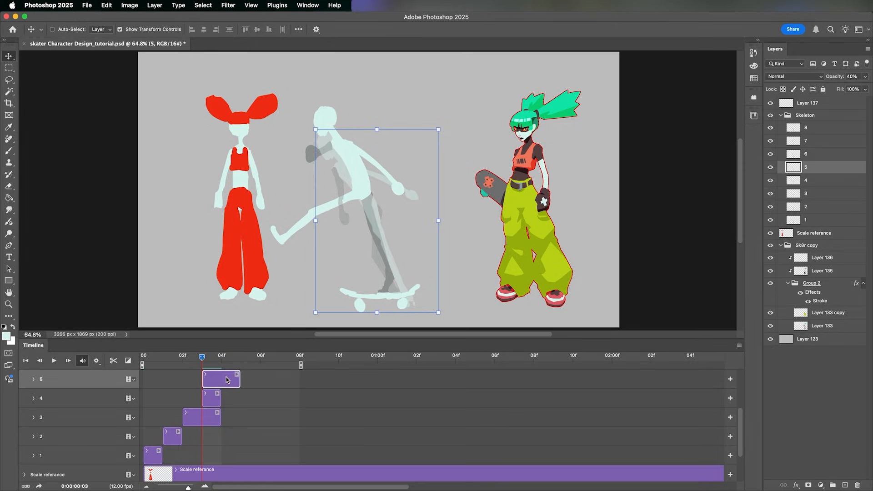
pyautogui.click(208, 412)
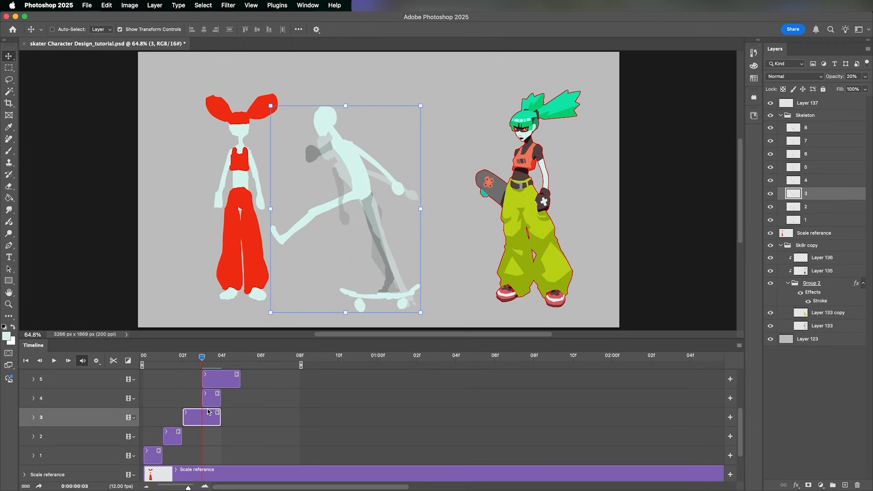
pyautogui.click(213, 397)
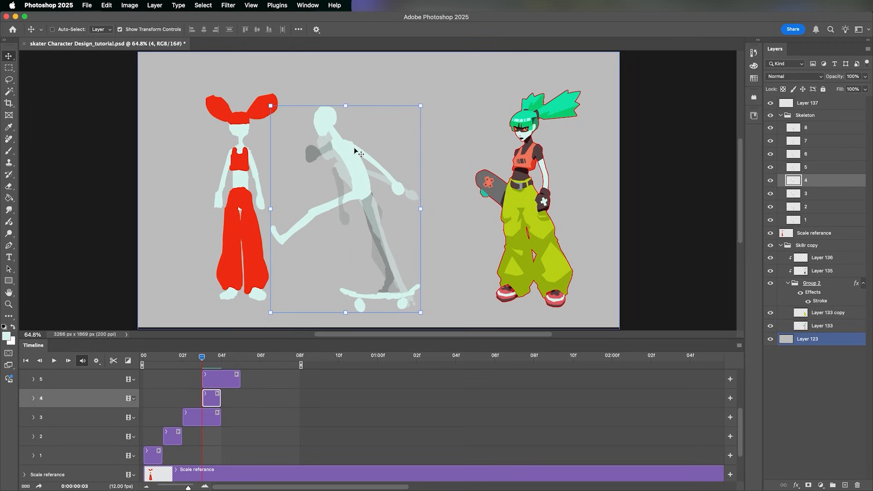
pyautogui.moveTo(354, 162); pyautogui.dragTo(365, 144)
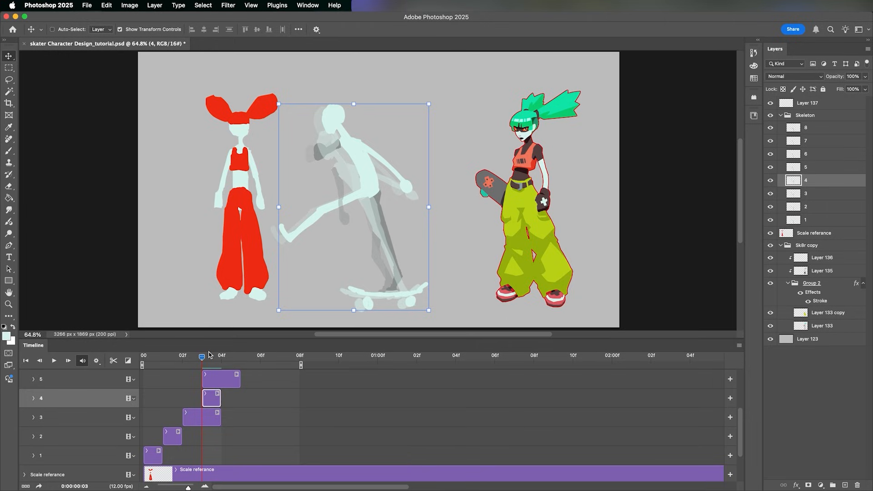
# On layer 4, erase the raised far arm and repaint it in grey with the Brush, hanging down between the neighbouring poses
pyautogui.press('b')
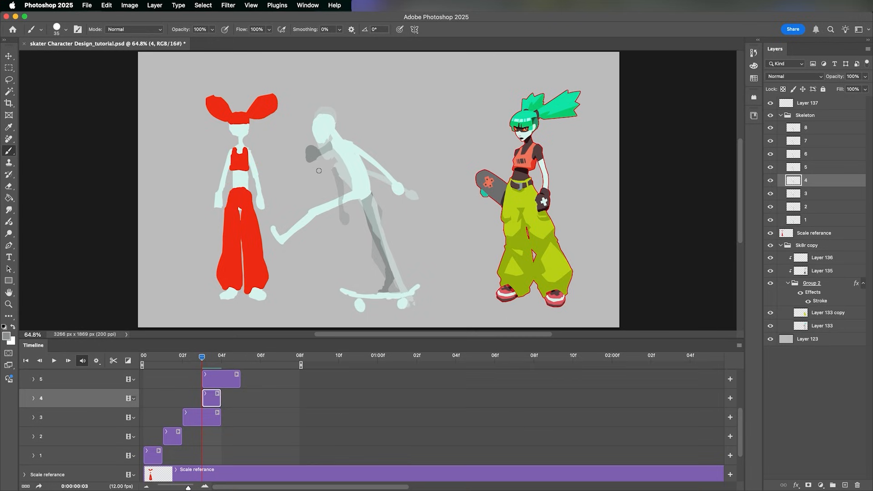
pyautogui.press('e')
pyautogui.moveTo(312, 150)
pyautogui.mouseDown()
pyautogui.moveTo(314, 163)
pyautogui.moveTo(324, 149)
pyautogui.mouseUp()
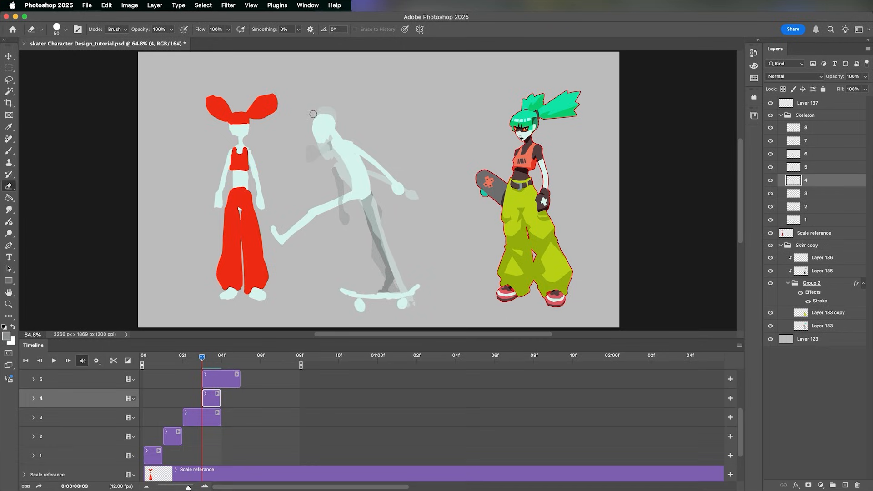
pyautogui.press('b')
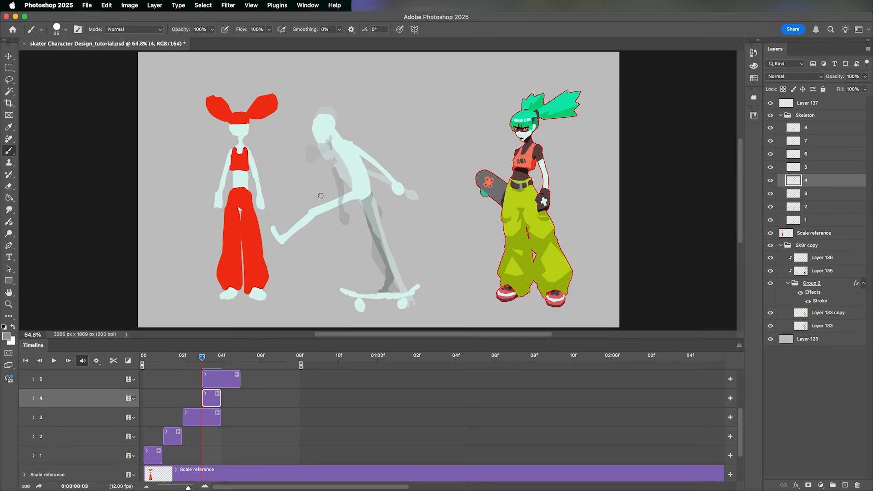
pyautogui.moveTo(321, 201); pyautogui.dragTo(322, 197)
pyautogui.moveTo(320, 199)
pyautogui.mouseDown()
pyautogui.moveTo(332, 170)
pyautogui.moveTo(331, 178)
pyautogui.mouseUp()
pyautogui.press('e')
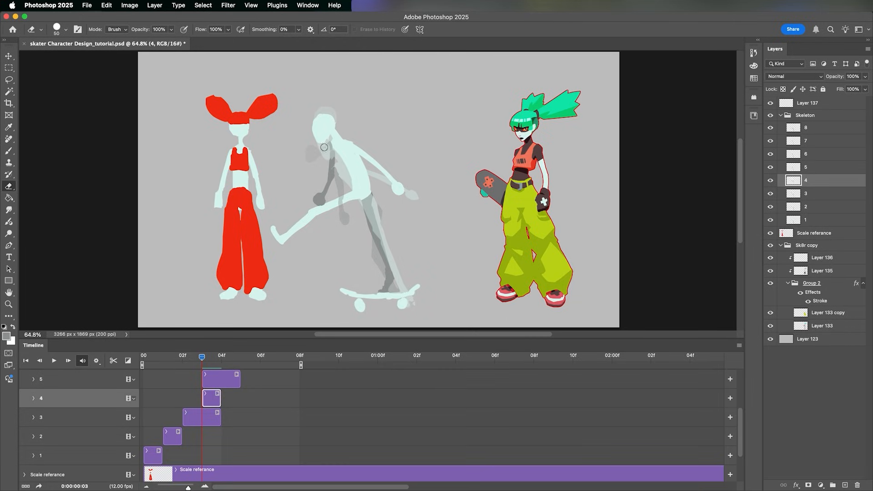
# On layer 4, sample the limb grey, erase the straight far leg and repaint it with a bent knee reaching the skateboard
pyautogui.press('b')
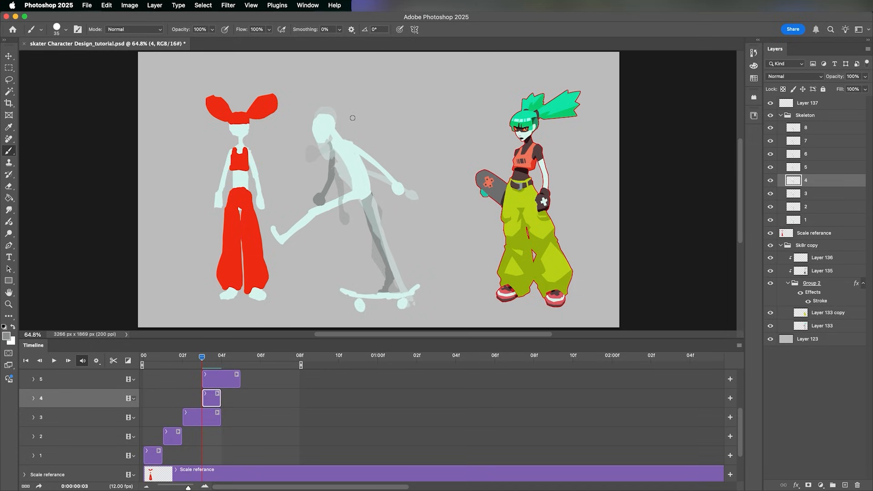
pyautogui.keyDown('alt'); pyautogui.click(383, 212); pyautogui.keyUp('alt')
pyautogui.press('e')
pyautogui.moveTo(380, 226)
pyautogui.mouseDown()
pyautogui.moveTo(380, 287)
pyautogui.moveTo(367, 198)
pyautogui.mouseUp()
pyautogui.press('b')
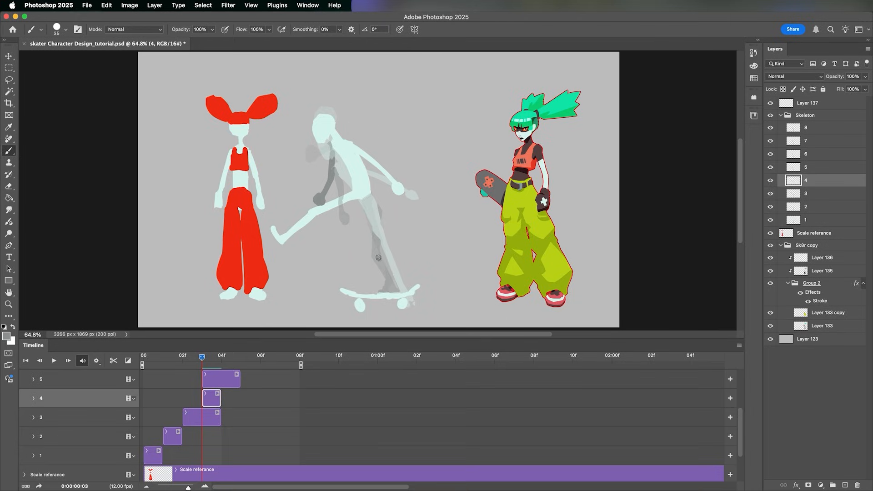
# Lasso the skeleton's body on layer 4, leaving out the skateboard, and shift it slightly down towards the layer 5 pose
pyautogui.press('l')
pyautogui.moveTo(270, 221)
pyautogui.mouseDown()
pyautogui.moveTo(271, 244)
pyautogui.moveTo(310, 131)
pyautogui.moveTo(277, 206)
pyautogui.mouseUp()
pyautogui.press('v')
pyautogui.moveTo(355, 158); pyautogui.dragTo(359, 166)
pyautogui.press('super+d')
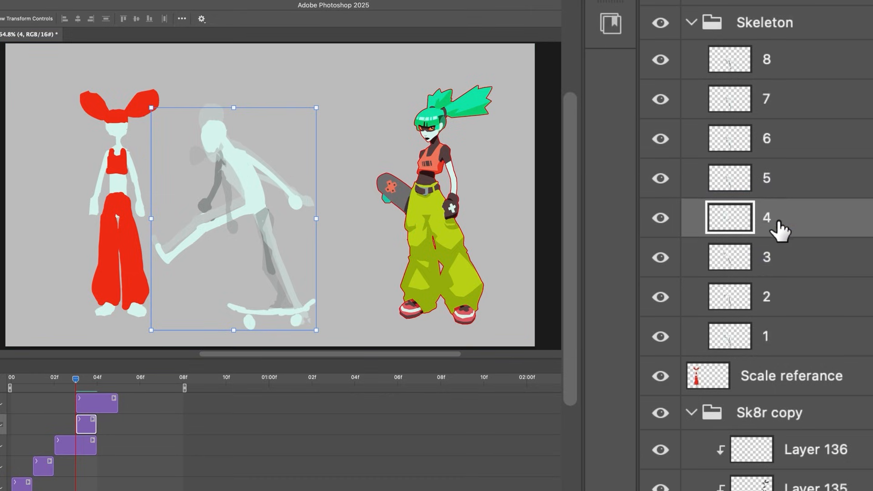
# Toggle layer 4's visibility to compare its pose with the faded neighbouring poses
pyautogui.click(661, 220)
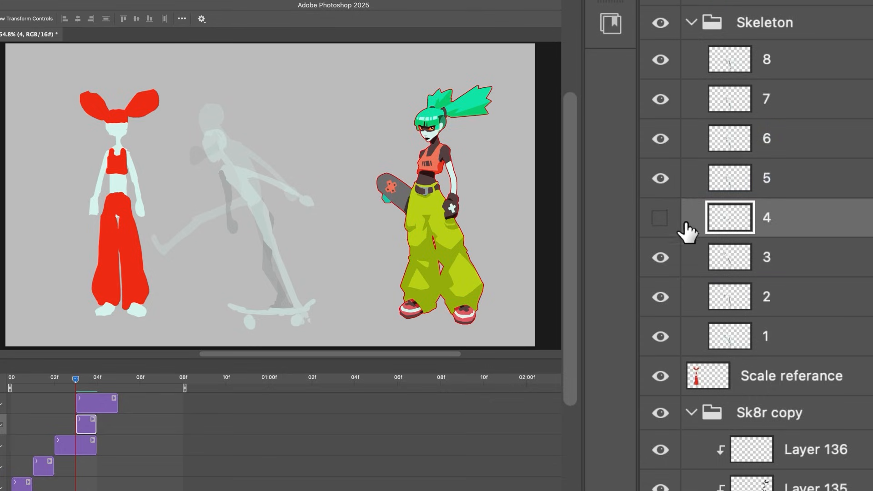
pyautogui.click(656, 221)
pyautogui.click(658, 220)
pyautogui.click(660, 217)
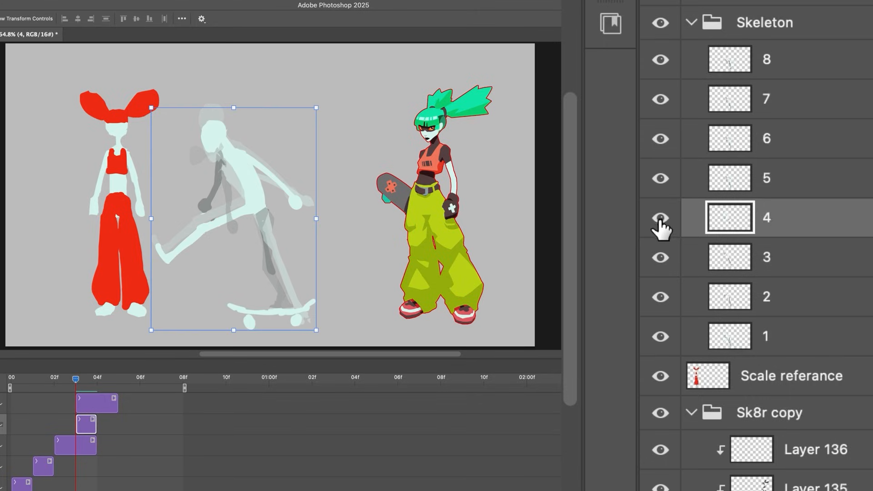
pyautogui.click(660, 219)
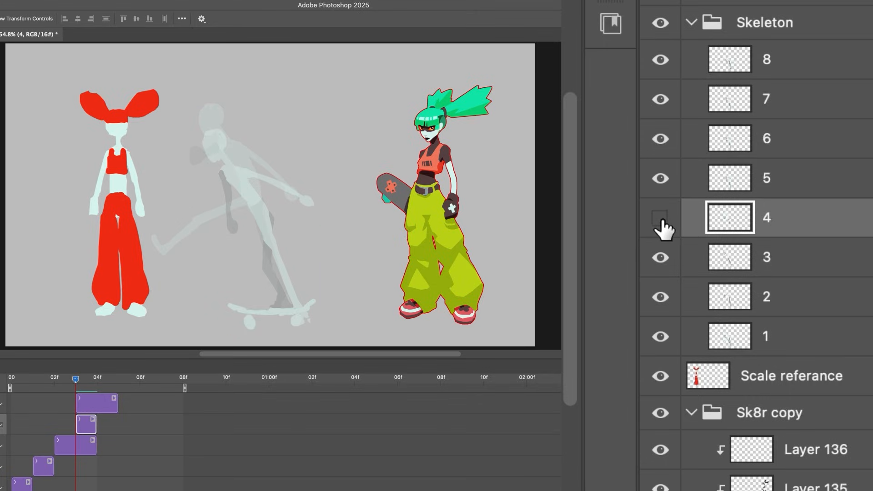
pyautogui.click(660, 219)
# Set up the layer 5 pose at frame 04, with layers 4 and 6 extended and faded as onion skins
pyautogui.press('b')
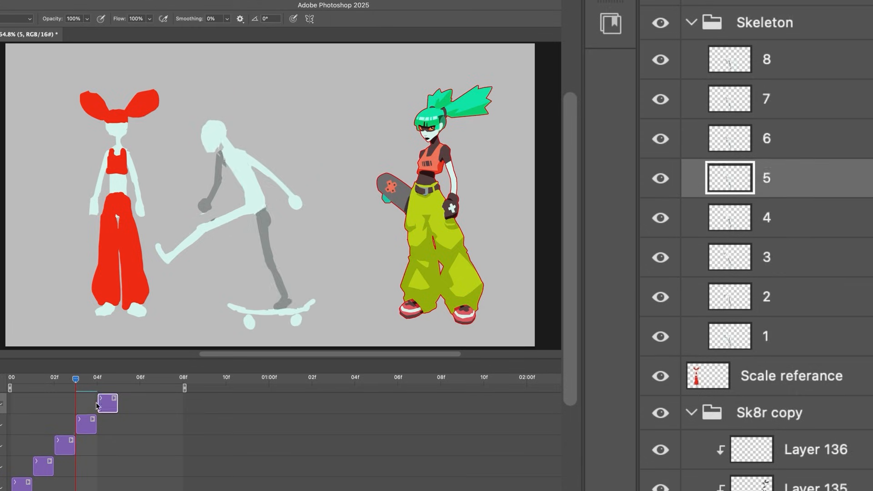
pyautogui.click(86, 425)
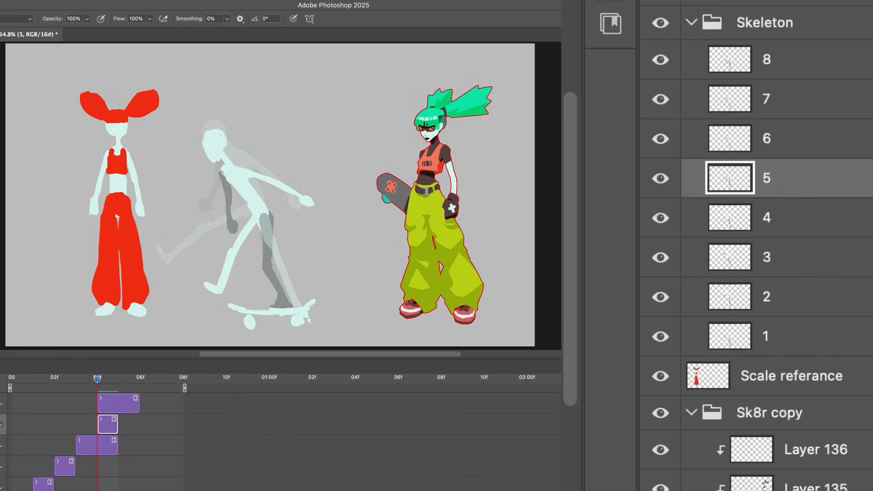
pyautogui.click(98, 379)
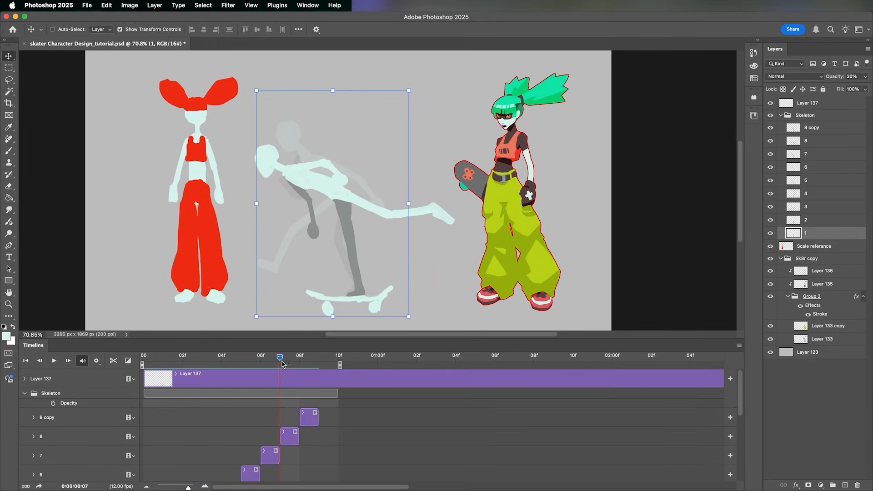
# Scrub between frames 07, 08 and 09 to compare the layer 8 copy with the faded layer 1 pose
pyautogui.moveTo(280, 358); pyautogui.dragTo(298, 363)
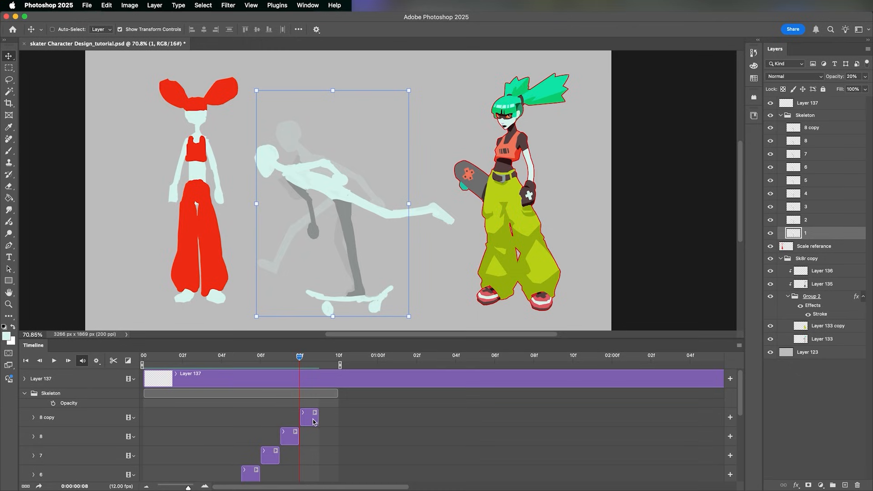
pyautogui.moveTo(300, 357)
pyautogui.mouseDown()
pyautogui.moveTo(125, 390)
pyautogui.moveTo(304, 374)
pyautogui.moveTo(300, 359)
pyautogui.moveTo(335, 357)
pyautogui.moveTo(309, 363)
pyautogui.mouseUp()
pyautogui.moveTo(742, 391); pyautogui.dragTo(747, 437)
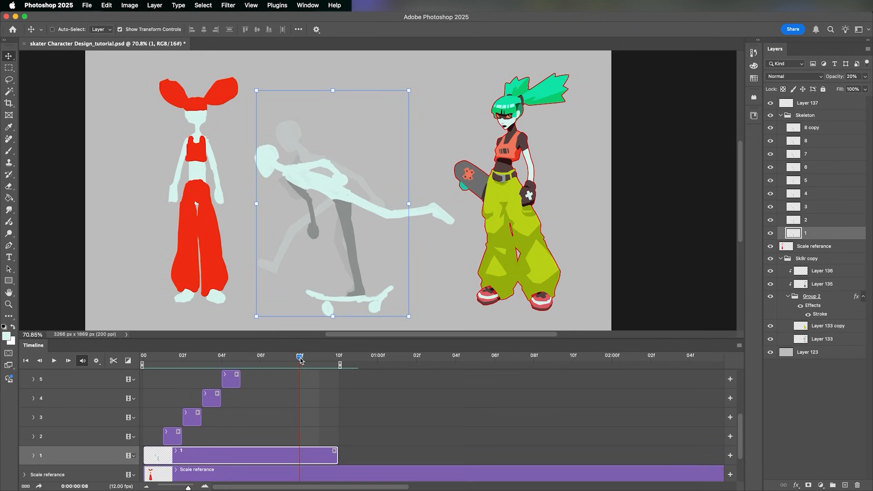
pyautogui.moveTo(304, 359); pyautogui.dragTo(317, 380)
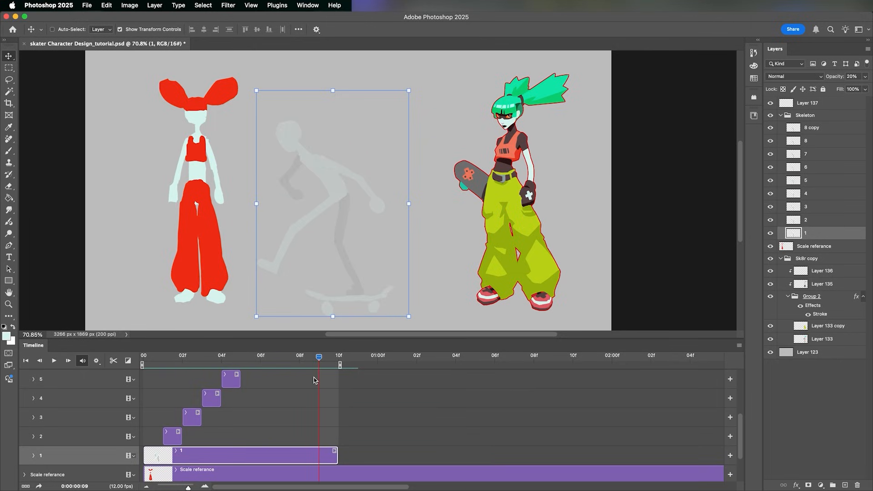
pyautogui.moveTo(740, 430); pyautogui.dragTo(740, 376)
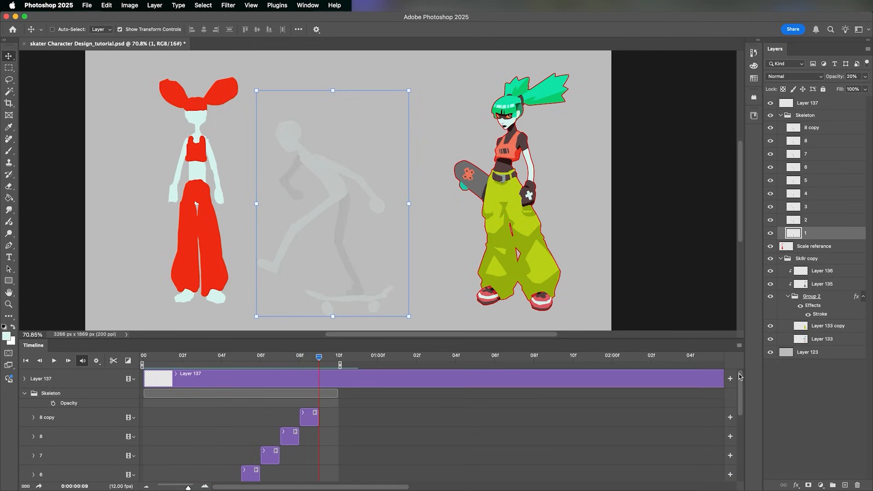
pyautogui.click(307, 359)
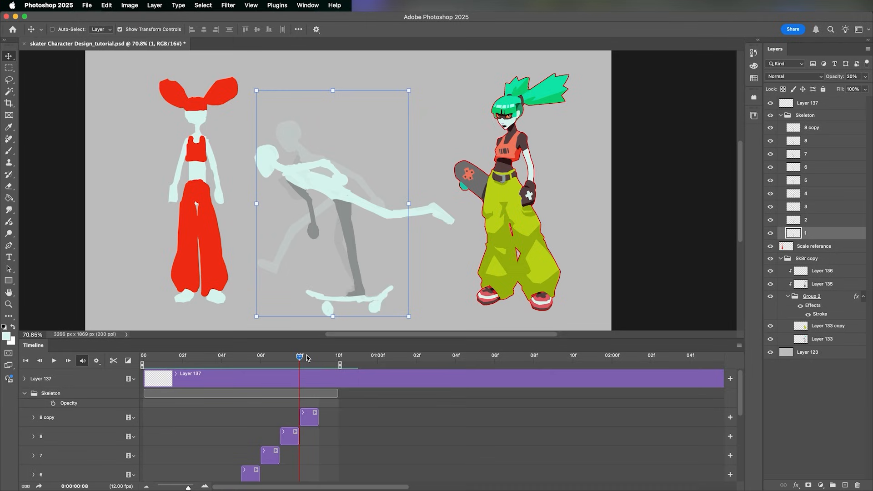
pyautogui.moveTo(292, 359); pyautogui.dragTo(312, 362)
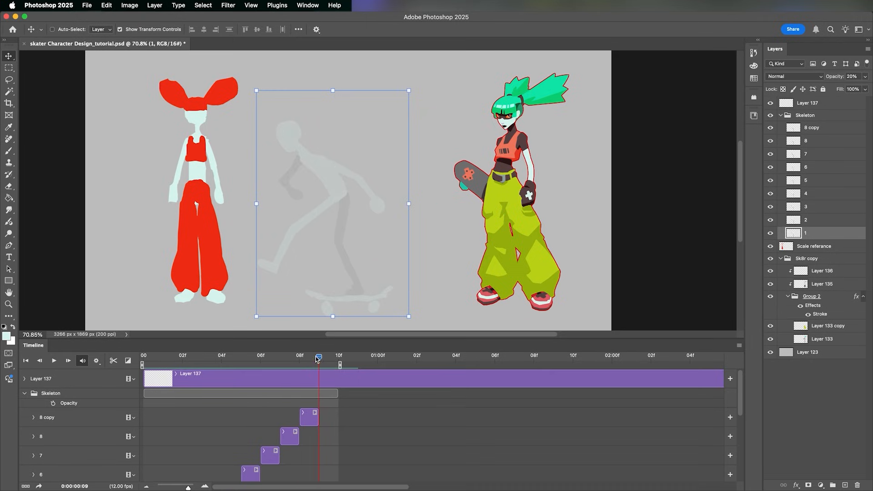
pyautogui.moveTo(318, 359); pyautogui.dragTo(300, 360)
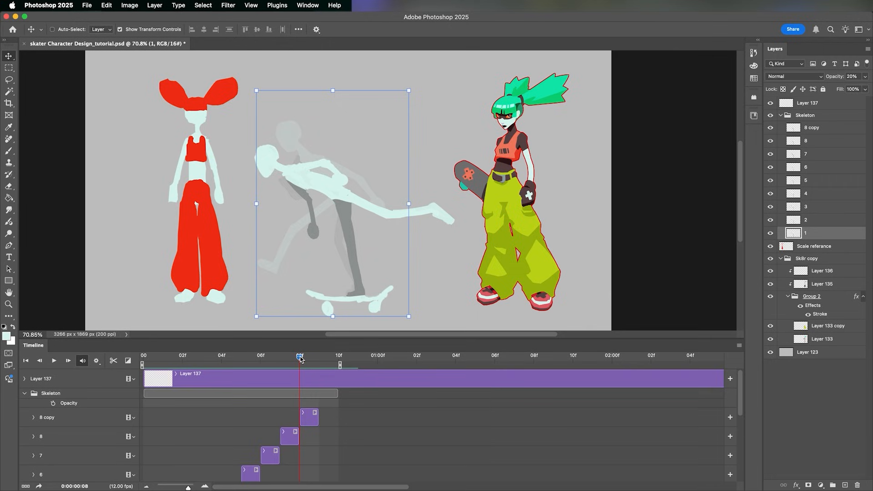
# At frame 08, lasso the whole pose on the 8 copy layer and delete its artwork
pyautogui.press('super+z')
pyautogui.press('i')
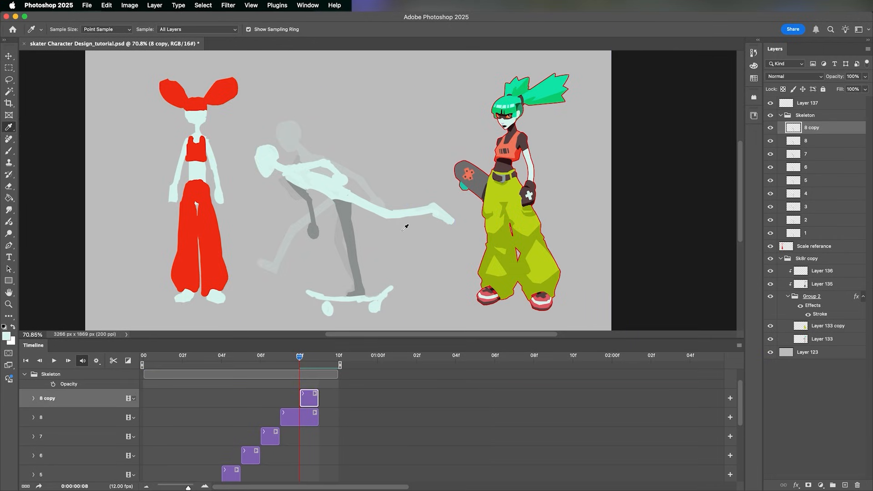
pyautogui.press('l')
pyautogui.moveTo(417, 278)
pyautogui.mouseDown()
pyautogui.moveTo(259, 290)
pyautogui.moveTo(292, 98)
pyautogui.moveTo(399, 164)
pyautogui.moveTo(448, 176)
pyautogui.moveTo(435, 277)
pyautogui.mouseUp()
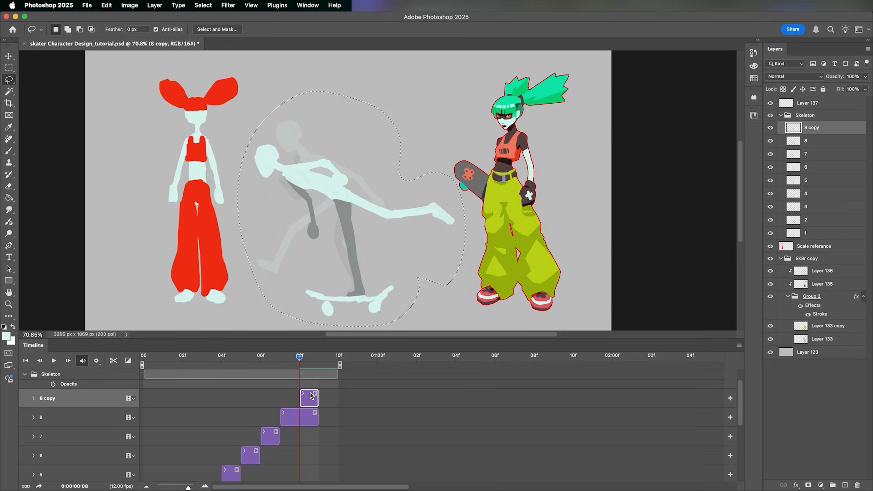
pyautogui.press('Delete')
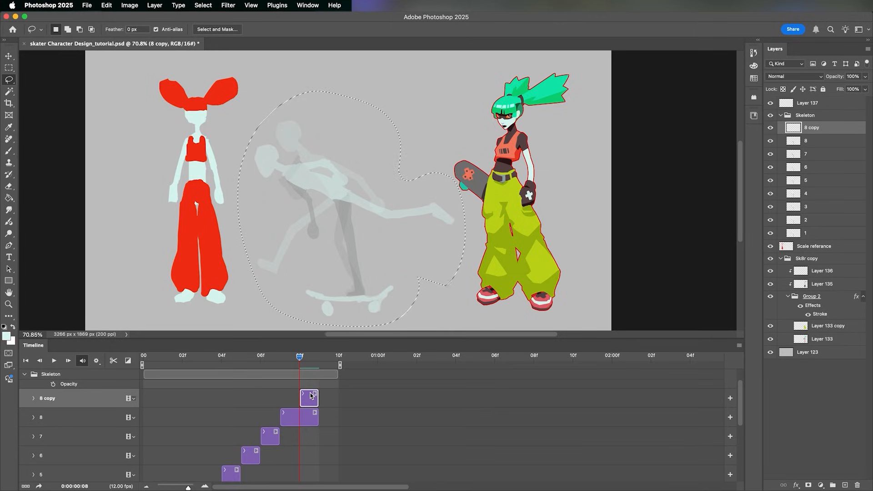
pyautogui.press('i')
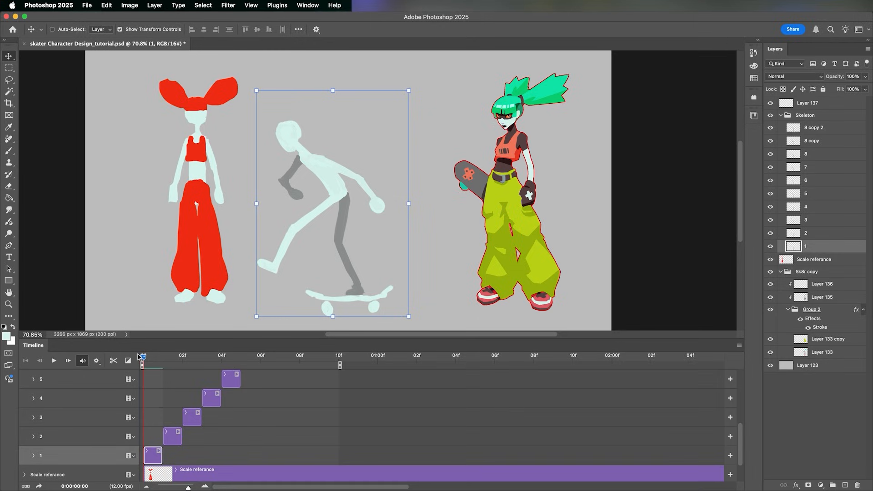
# Select layer 8 at frame 07, restore its full opacity and play the animation
pyautogui.moveTo(141, 357); pyautogui.dragTo(280, 357)
pyautogui.scroll(5, 320, 400)
pyautogui.scroll(-2, 286, 405)
pyautogui.click(293, 416)
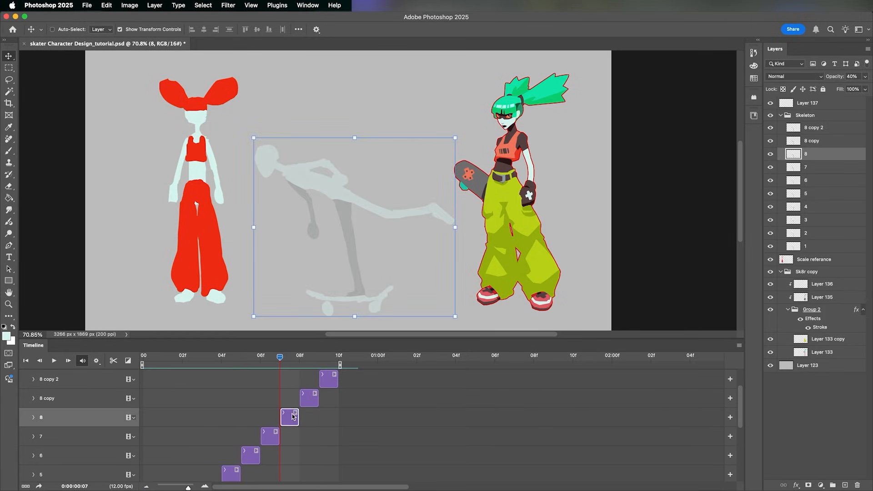
pyautogui.press('space')
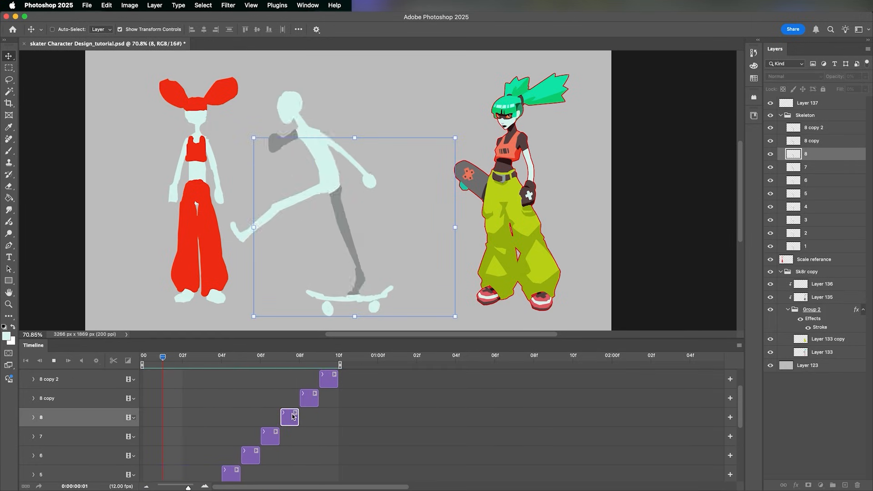
pyautogui.press('space')
# Add a new layer above the Skeleton group and trim its clip to end at frame 10
pyautogui.click(805, 116)
pyautogui.click(844, 485)
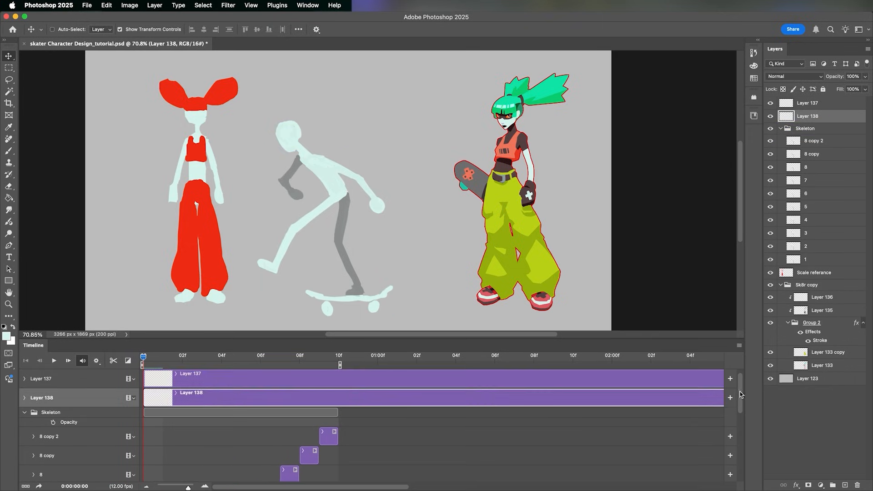
pyautogui.moveTo(723, 397); pyautogui.dragTo(338, 397)
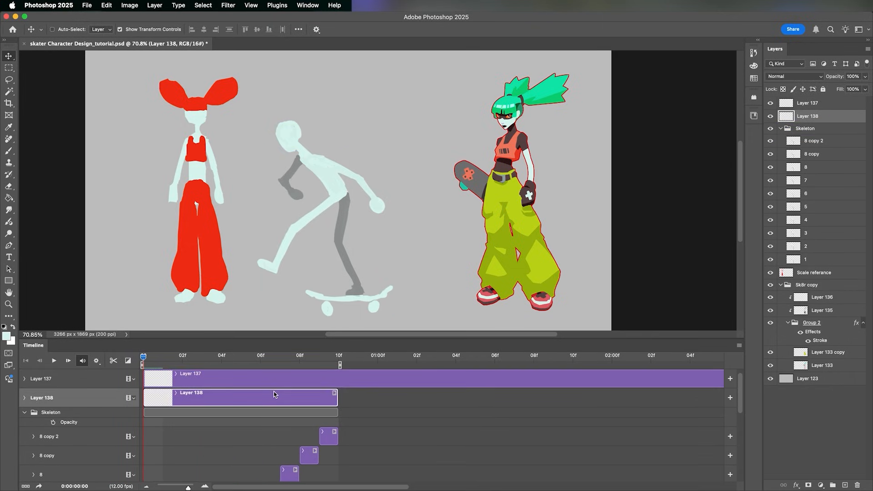
# Sample the red from the scale reference figure's hair and reduce the brush size to 10
pyautogui.press('i')
pyautogui.click(227, 86)
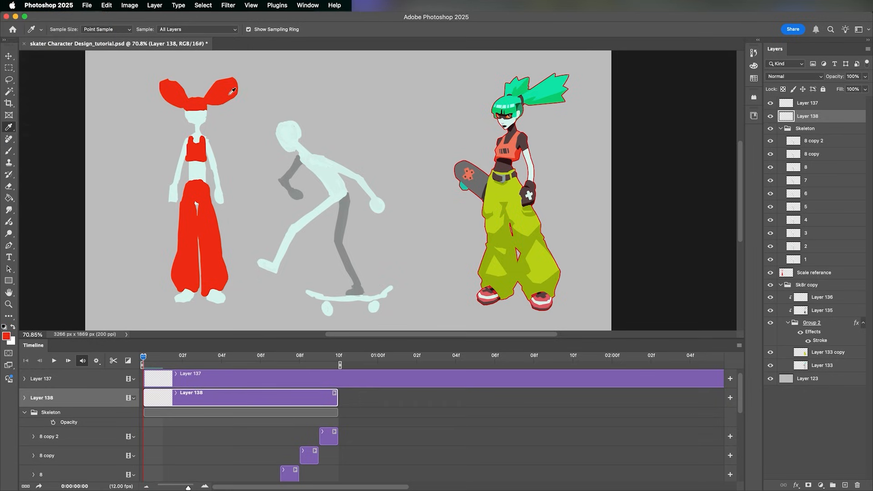
pyautogui.press('b')
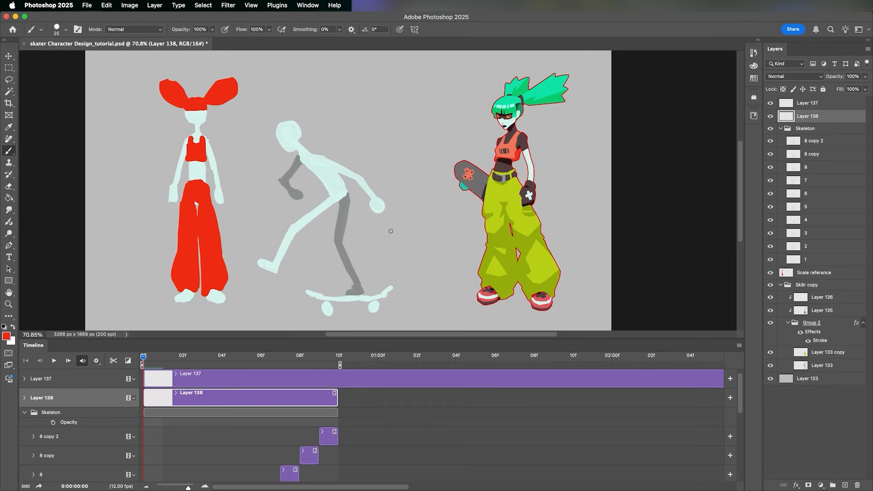
pyautogui.press('[')
# Scribble a small red test mark beside the skeleton's head and play the animation over it
pyautogui.moveTo(348, 122)
pyautogui.mouseDown()
pyautogui.moveTo(349, 143)
pyautogui.moveTo(361, 129)
pyautogui.mouseUp()
pyautogui.moveTo(338, 130); pyautogui.dragTo(362, 131)
pyautogui.press('space')
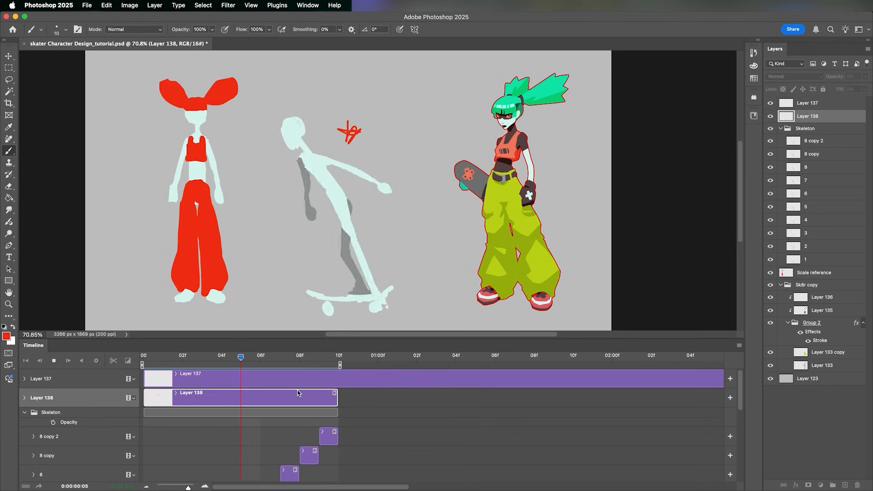
pyautogui.press('e')
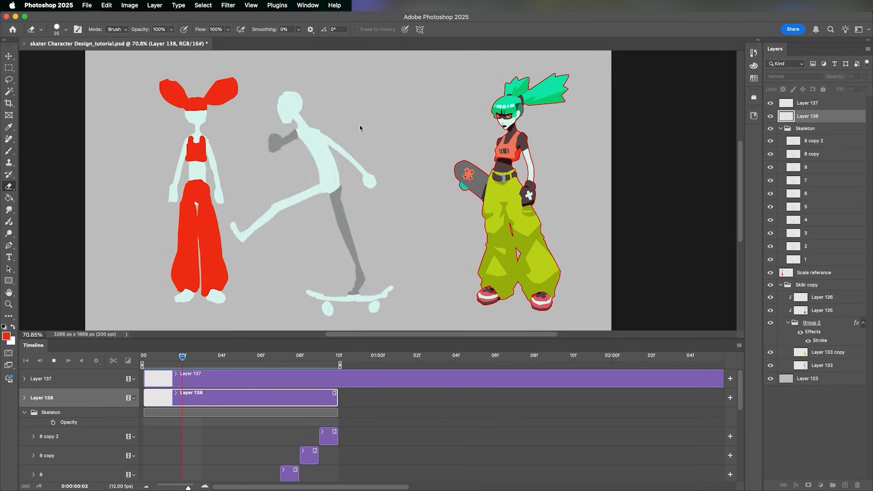
pyautogui.press('space')
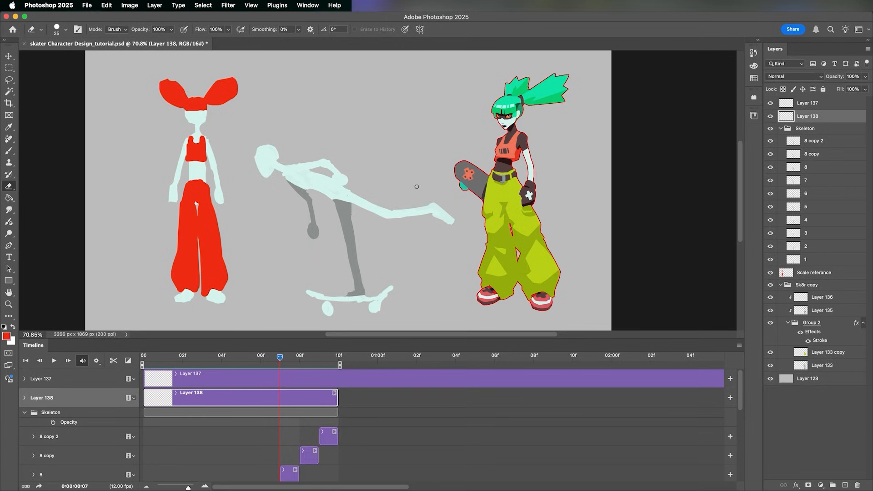
# At frame 07, try a red arrow pointing down at the raised rear foot
pyautogui.press('b')
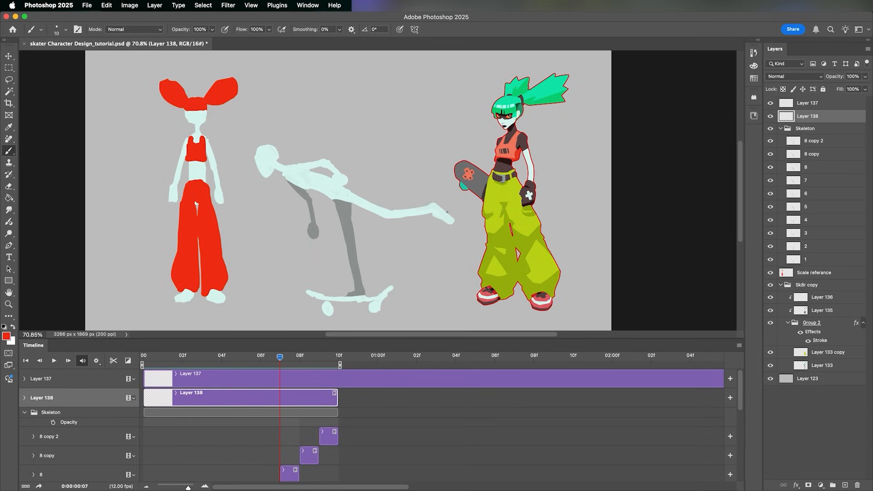
pyautogui.moveTo(436, 174)
pyautogui.mouseDown()
pyautogui.moveTo(436, 196)
pyautogui.moveTo(442, 188)
pyautogui.mouseUp()
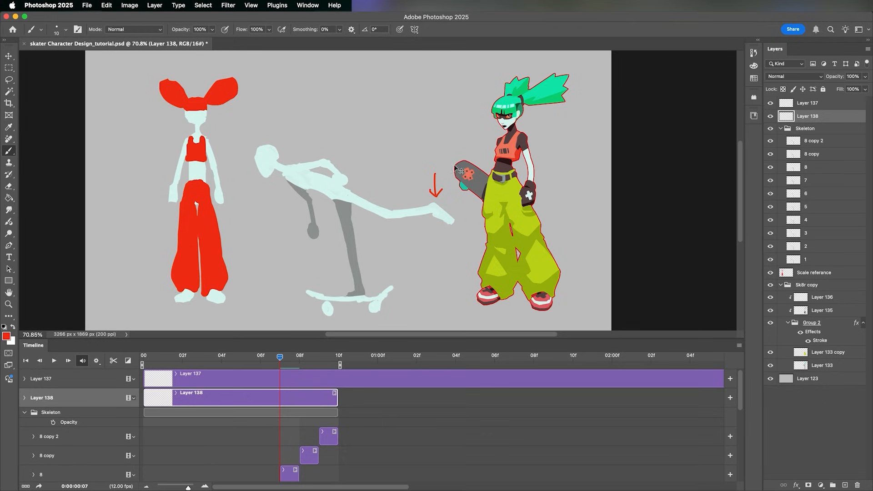
pyautogui.press('super+z')
pyautogui.press('super+z')
# Trace the near foot's path from frame 01 to 05 on the new layer as a red arc sweeping down to the skateboard
pyautogui.moveTo(280, 357); pyautogui.dragTo(163, 381)
pyautogui.moveTo(235, 240); pyautogui.dragTo(339, 284)
pyautogui.moveTo(163, 358); pyautogui.dragTo(242, 381)
pyautogui.rightClick(281, 270)
pyautogui.moveTo(350, 306); pyautogui.dragTo(390, 304)
pyautogui.moveTo(237, 244); pyautogui.dragTo(351, 305)
pyautogui.moveTo(254, 262)
pyautogui.mouseDown()
pyautogui.moveTo(368, 305)
pyautogui.moveTo(390, 303)
pyautogui.mouseUp()
# Clean the arc with the Eraser and extend it at the later frames into a rising loop that returns to an arrowhead
pyautogui.press('e')
pyautogui.moveTo(340, 284); pyautogui.dragTo(234, 240)
pyautogui.moveTo(250, 361); pyautogui.dragTo(319, 358)
pyautogui.press('b')
pyautogui.moveTo(390, 296)
pyautogui.mouseDown()
pyautogui.moveTo(446, 228)
pyautogui.moveTo(377, 239)
pyautogui.mouseUp()
pyautogui.moveTo(296, 266)
pyautogui.mouseDown()
pyautogui.moveTo(368, 253)
pyautogui.moveTo(300, 272)
pyautogui.mouseUp()
# Rotate the canvas and erase the rough strokes along the red foot path
pyautogui.press('r')
pyautogui.moveTo(394, 97)
pyautogui.mouseDown()
pyautogui.moveTo(538, 263)
pyautogui.moveTo(567, 331)
pyautogui.mouseUp()
pyautogui.press('space')
pyautogui.moveTo(336, 286)
pyautogui.mouseDown()
pyautogui.moveTo(292, 240)
pyautogui.moveTo(332, 283)
pyautogui.mouseUp()
pyautogui.press('e')
pyautogui.moveTo(299, 249)
pyautogui.mouseDown()
pyautogui.moveTo(332, 276)
pyautogui.moveTo(310, 270)
pyautogui.mouseUp()
pyautogui.moveTo(303, 260); pyautogui.dragTo(289, 217)
pyautogui.moveTo(295, 167)
pyautogui.mouseDown()
pyautogui.moveTo(311, 135)
pyautogui.moveTo(305, 264)
pyautogui.mouseUp()
# Redraw the red foot path with smoother brush strokes and return the canvas to its upright view
pyautogui.press('b')
pyautogui.moveTo(300, 148); pyautogui.dragTo(283, 206)
pyautogui.moveTo(344, 230); pyautogui.dragTo(342, 283)
pyautogui.moveTo(333, 203); pyautogui.dragTo(338, 216)
pyautogui.moveTo(321, 115); pyautogui.dragTo(297, 154)
pyautogui.moveTo(288, 226); pyautogui.dragTo(308, 273)
pyautogui.press('Escape')
pyautogui.press('r')
pyautogui.press('space')
pyautogui.moveTo(450, 181); pyautogui.dragTo(418, 206)
# Step the timeline from frame 05 to 06 to check the near foot against the red motion path
pyautogui.moveTo(319, 358); pyautogui.dragTo(241, 412)
pyautogui.click(542, 488)
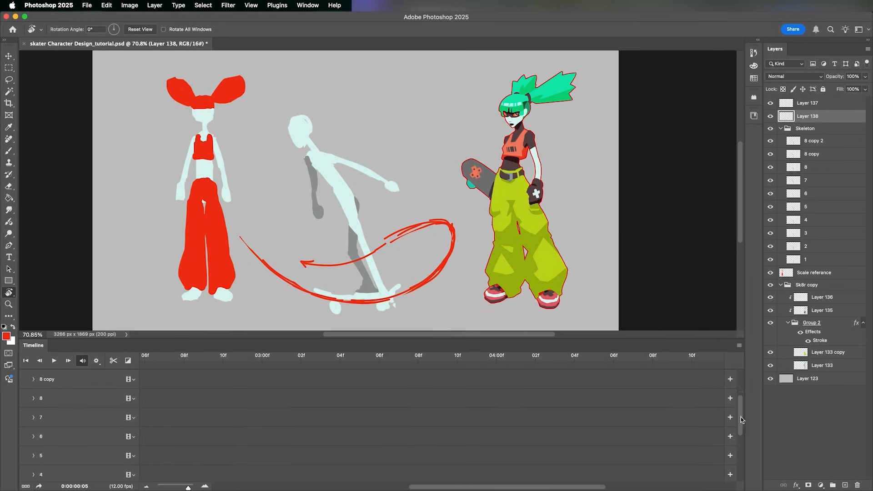
pyautogui.hscroll(-10, 736, 365)
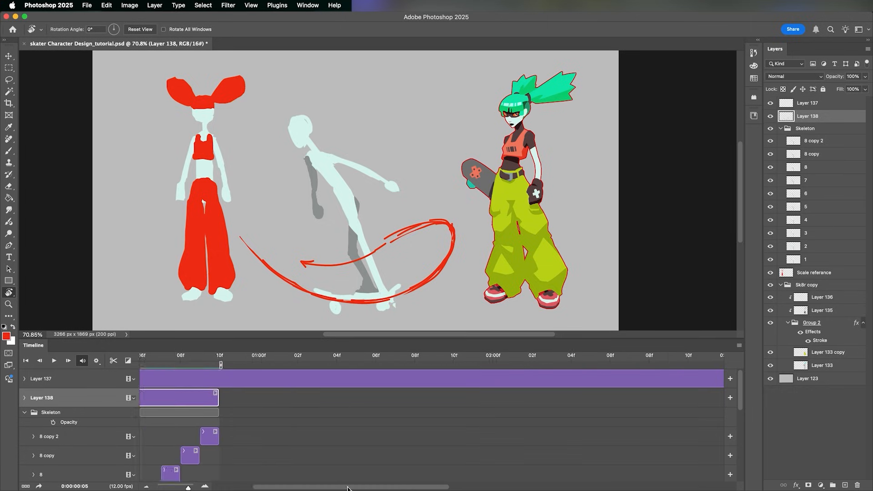
pyautogui.moveTo(740, 386); pyautogui.dragTo(739, 405)
pyautogui.moveTo(241, 383)
pyautogui.mouseDown()
pyautogui.moveTo(143, 384)
pyautogui.moveTo(247, 389)
pyautogui.mouseUp()
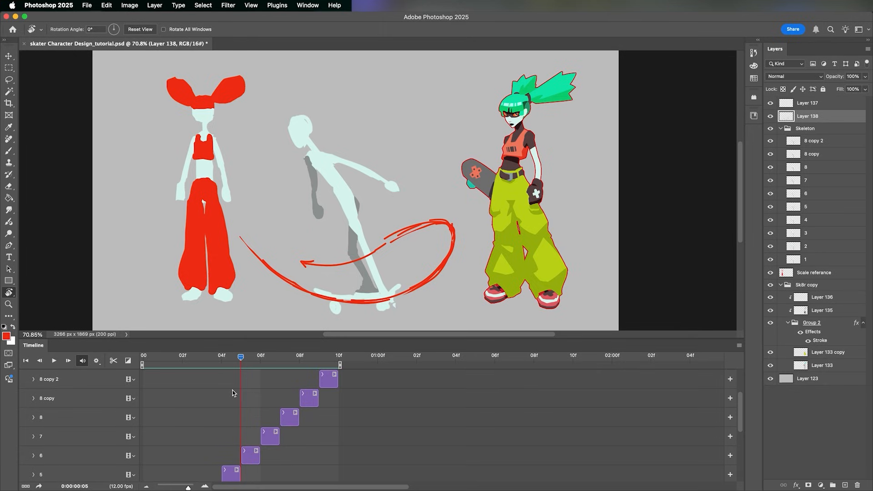
pyautogui.moveTo(241, 359)
pyautogui.mouseDown()
pyautogui.moveTo(171, 370)
pyautogui.moveTo(257, 366)
pyautogui.moveTo(217, 375)
pyautogui.moveTo(265, 384)
pyautogui.moveTo(237, 365)
pyautogui.moveTo(255, 365)
pyautogui.mouseUp()
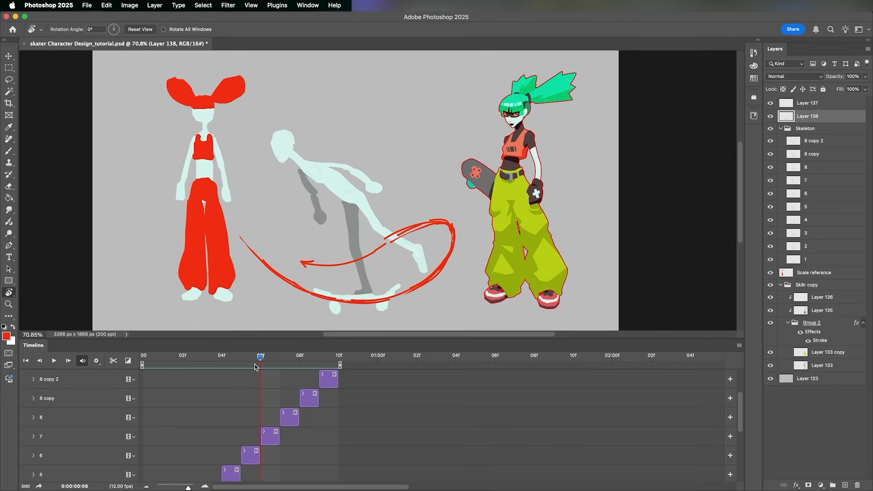
# Shift the pose 7 skeleton slightly to the left on the canvas at frame 06 with the Move tool
pyautogui.click(278, 436)
pyautogui.press('v')
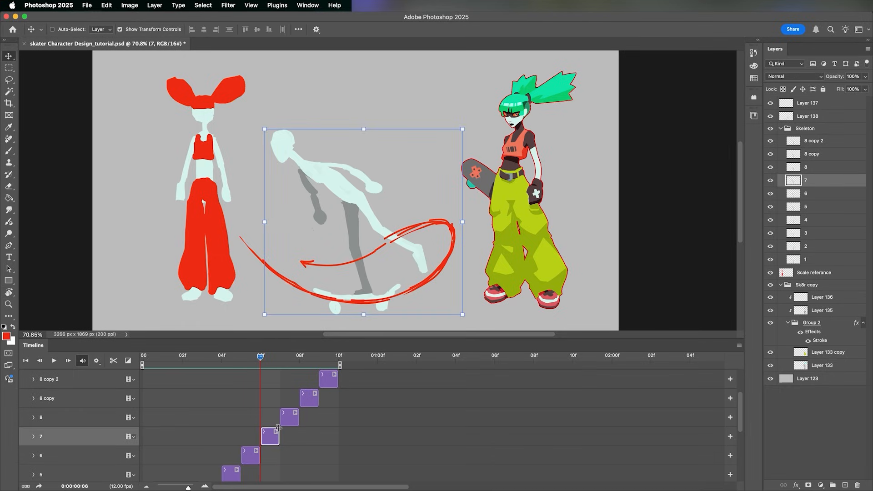
pyautogui.press('Left')
pyautogui.press('Left')
pyautogui.press('Left')
pyautogui.press('Left')
pyautogui.press('Left')
pyautogui.press('Left')
pyautogui.press('Left')
pyautogui.press('Left')
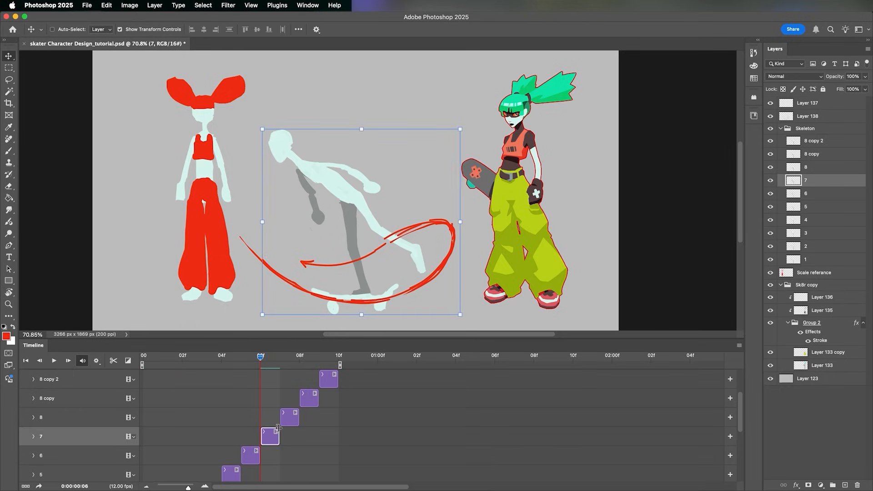
pyautogui.press('Left')
pyautogui.press('Left')
pyautogui.press('Left')
pyautogui.press('Left')
pyautogui.press('Left')
pyautogui.press('Left')
pyautogui.press('Left')
pyautogui.press('Left')
pyautogui.press('Left')
pyautogui.press('Left')
pyautogui.press('Left')
pyautogui.press('Left')
pyautogui.press('Left')
pyautogui.press('Left')
pyautogui.press('Left')
pyautogui.press('Left')
pyautogui.press('Left')
pyautogui.press('Left')
pyautogui.press('Left')
pyautogui.press('Left')
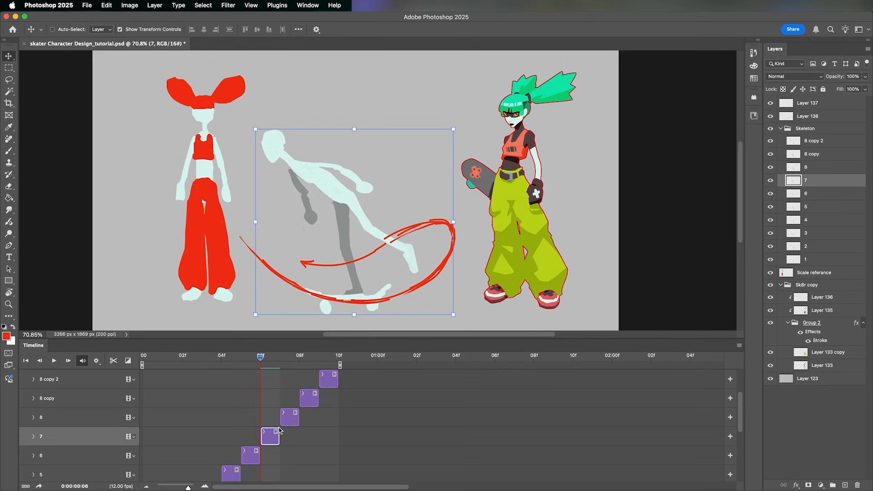
pyautogui.press('Left')
pyautogui.press('Left')
pyautogui.press('Left')
pyautogui.press('Left')
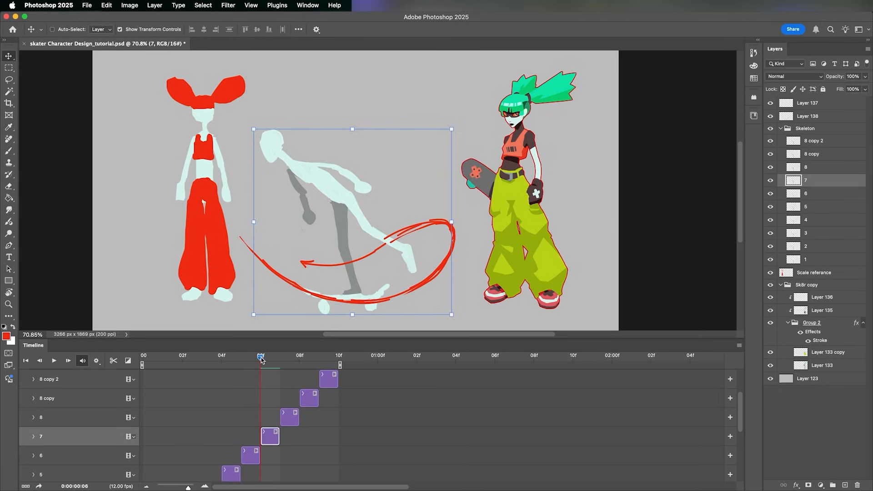
# Return the playhead to frame 05, select the pose 8 clip and play the animation to check the motion
pyautogui.moveTo(260, 356); pyautogui.dragTo(247, 374)
pyautogui.click(287, 412)
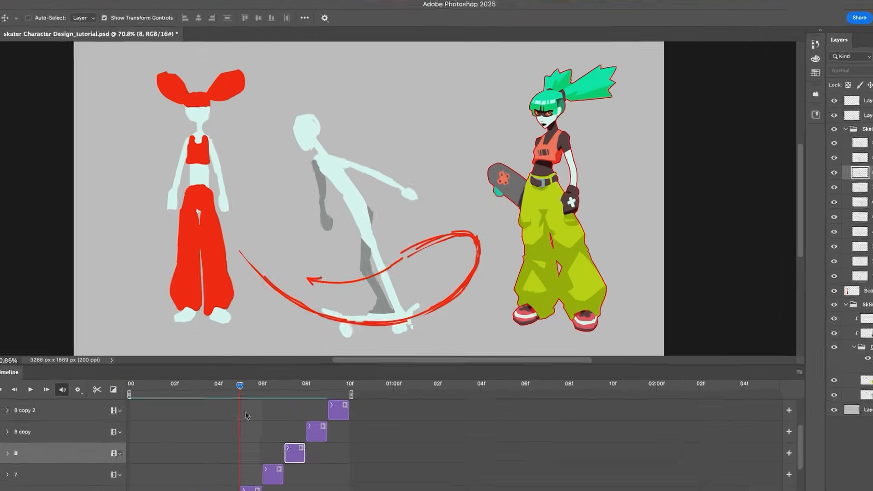
pyautogui.press('space')
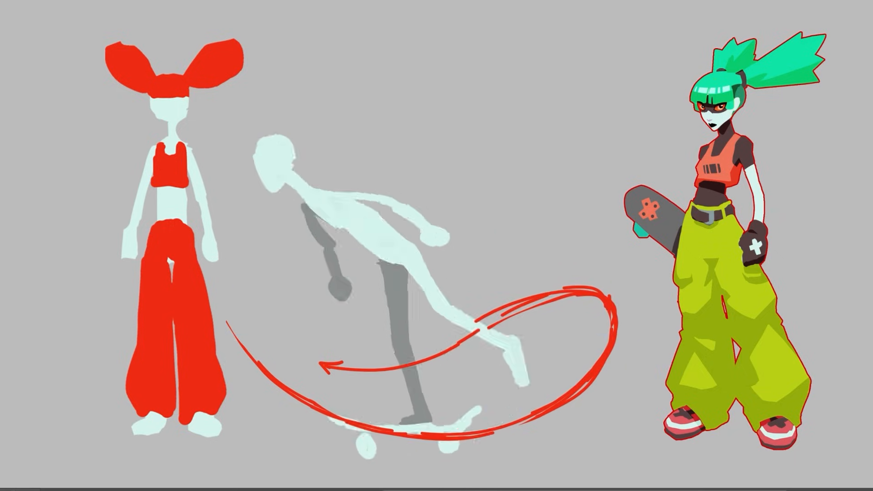
# Draw a red looping motion path for the head on Layer 138, checking it against the pose at frame 04
pyautogui.moveTo(324, 94); pyautogui.dragTo(331, 152)
pyautogui.moveTo(275, 148)
pyautogui.mouseDown()
pyautogui.moveTo(327, 150)
pyautogui.moveTo(290, 135)
pyautogui.moveTo(277, 182)
pyautogui.mouseUp()
pyautogui.press('e')
pyautogui.moveTo(146, 486)
pyautogui.mouseDown()
pyautogui.moveTo(242, 359)
pyautogui.moveTo(205, 364)
pyautogui.moveTo(263, 359)
pyautogui.moveTo(194, 367)
pyautogui.moveTo(296, 361)
pyautogui.moveTo(236, 367)
pyautogui.moveTo(273, 367)
pyautogui.moveTo(330, 348)
pyautogui.moveTo(174, 375)
pyautogui.moveTo(312, 370)
pyautogui.moveTo(182, 373)
pyautogui.moveTo(326, 361)
pyautogui.moveTo(152, 383)
pyautogui.moveTo(228, 385)
pyautogui.mouseUp()
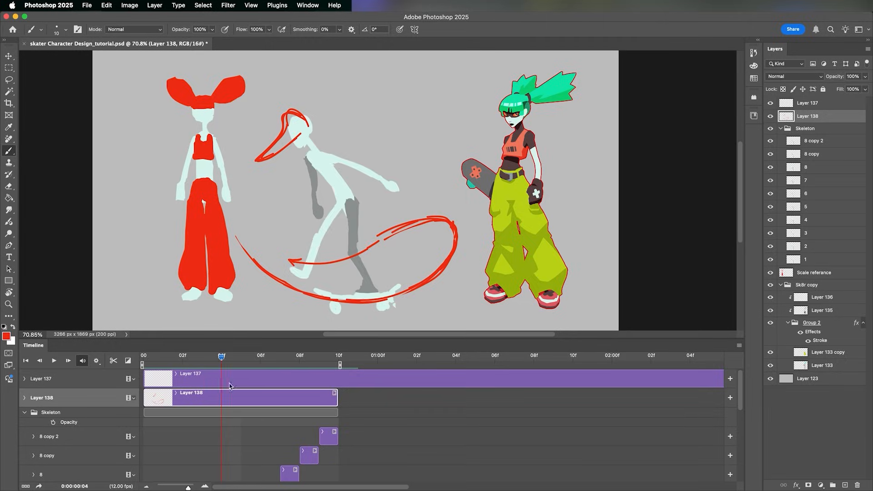
# Sketch a blue looping motion path around the far hand's swing in front of the torso
pyautogui.moveTo(328, 233); pyautogui.dragTo(337, 271)
pyautogui.moveTo(299, 262)
pyautogui.mouseDown()
pyautogui.moveTo(320, 224)
pyautogui.moveTo(277, 238)
pyautogui.mouseUp()
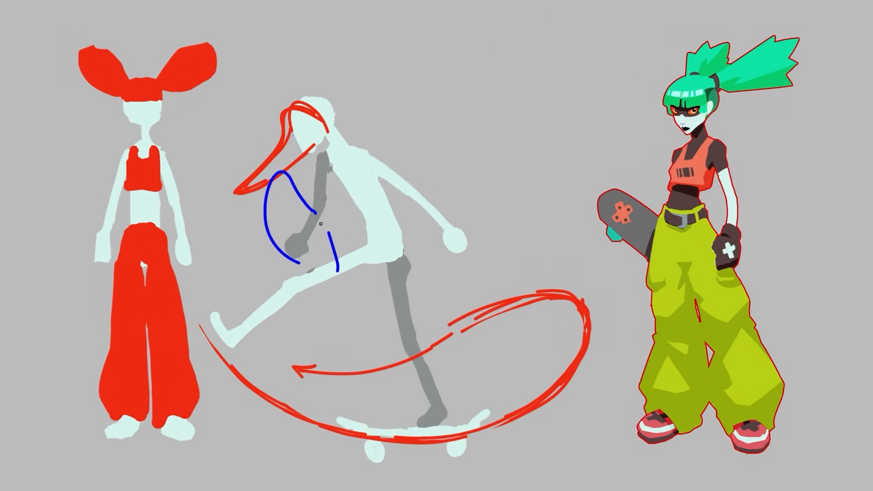
pyautogui.moveTo(295, 265); pyautogui.dragTo(338, 271)
pyautogui.moveTo(263, 221); pyautogui.dragTo(328, 269)
# Step through the poses and add a blue loop for the near arm's motion plus a teal loop around the hips
pyautogui.press('Right')
pyautogui.press('Right')
pyautogui.press('Right')
pyautogui.press('Right')
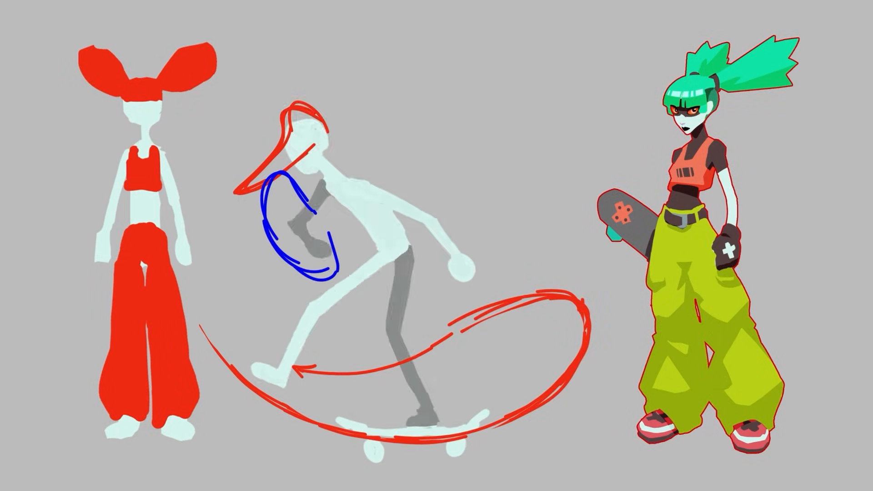
pyautogui.moveTo(388, 230); pyautogui.dragTo(399, 261)
pyautogui.moveTo(431, 222); pyautogui.dragTo(399, 261)
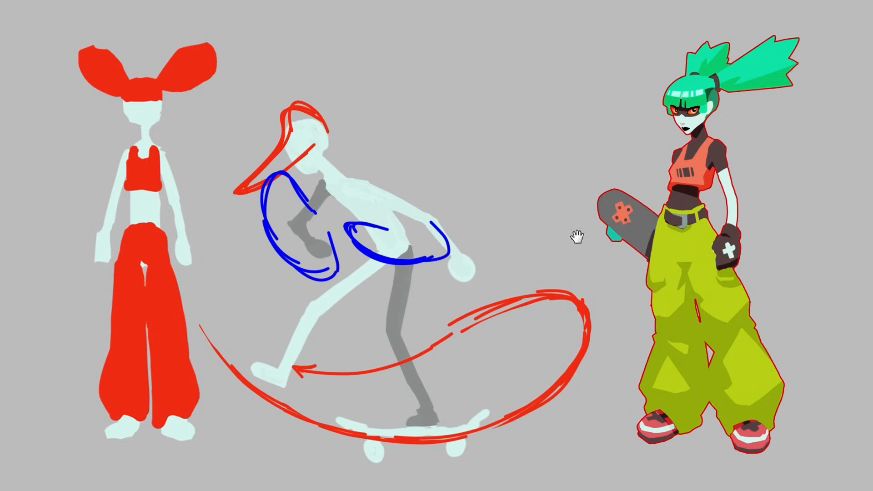
pyautogui.moveTo(399, 248); pyautogui.dragTo(395, 253)
# Lasso the near leg of the crouched pose and warp it so the foot rests on the red motion path
pyautogui.press('l')
pyautogui.moveTo(342, 272)
pyautogui.mouseDown()
pyautogui.moveTo(259, 395)
pyautogui.moveTo(359, 257)
pyautogui.mouseUp()
pyautogui.moveTo(340, 317); pyautogui.dragTo(387, 267)
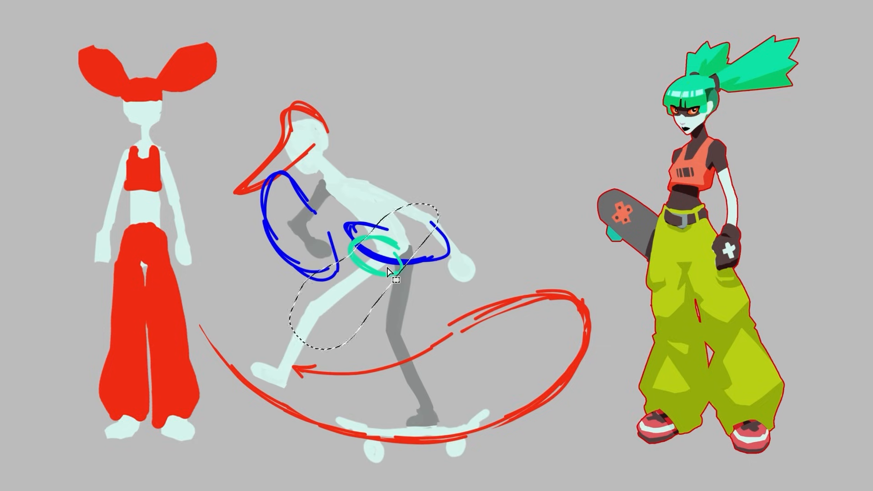
pyautogui.moveTo(258, 326)
pyautogui.mouseDown()
pyautogui.moveTo(254, 335)
pyautogui.moveTo(365, 307)
pyautogui.moveTo(389, 259)
pyautogui.moveTo(287, 316)
pyautogui.moveTo(258, 321)
pyautogui.mouseUp()
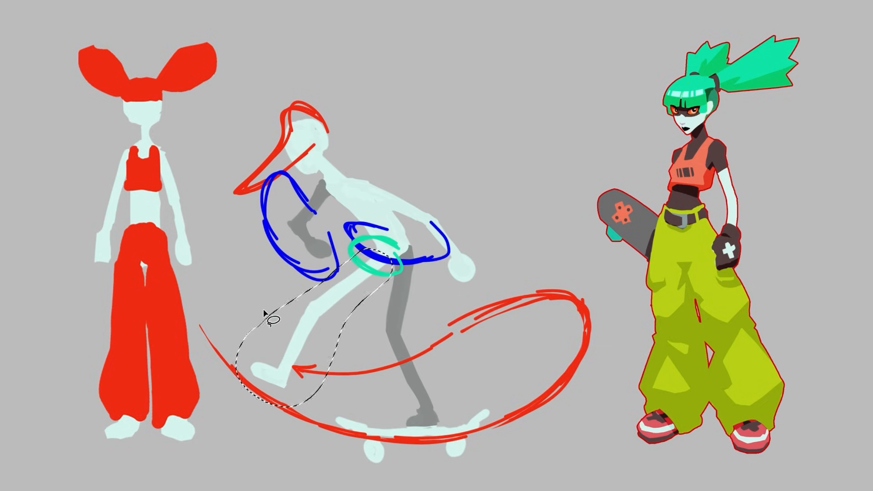
pyautogui.rightClick(309, 333)
pyautogui.click(360, 451)
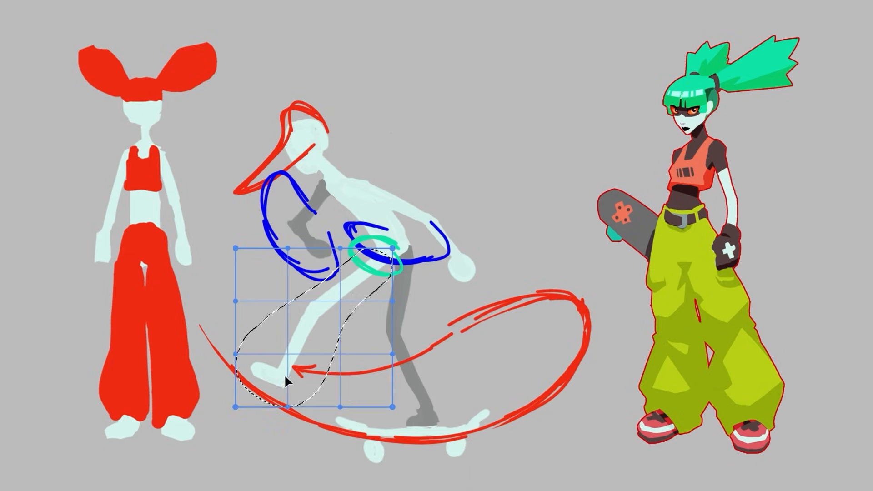
pyautogui.moveTo(283, 387)
pyautogui.mouseDown()
pyautogui.moveTo(276, 399)
pyautogui.moveTo(276, 387)
pyautogui.mouseUp()
pyautogui.moveTo(313, 308); pyautogui.dragTo(316, 311)
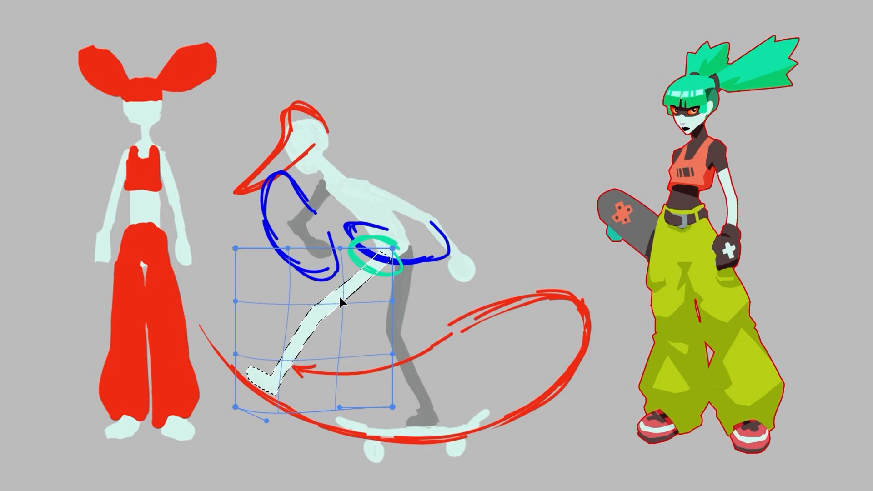
pyautogui.press('Return')
pyautogui.hotkey('ctrl', 'd')
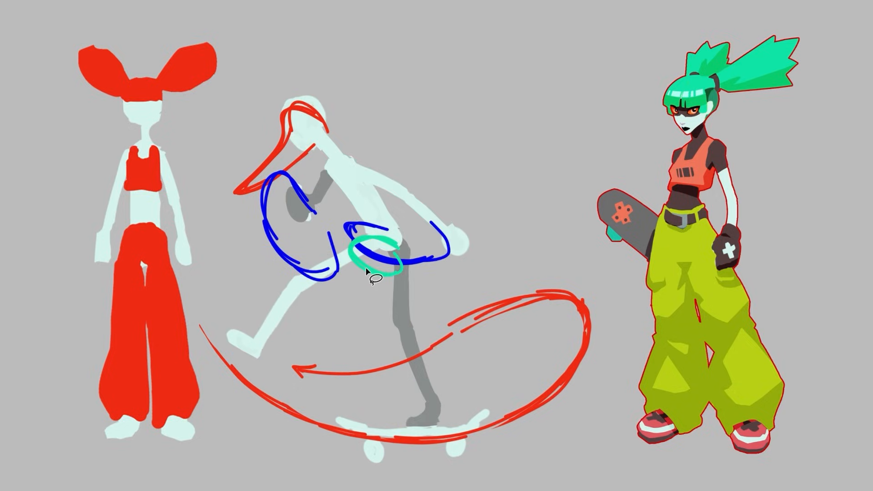
# Lasso the forward-reaching near leg in the adjacent pose and warp its foot down onto the red motion path
pyautogui.moveTo(230, 328); pyautogui.dragTo(309, 330)
pyautogui.moveTo(381, 275)
pyautogui.mouseDown()
pyautogui.moveTo(364, 240)
pyautogui.moveTo(314, 360)
pyautogui.moveTo(335, 312)
pyautogui.mouseUp()
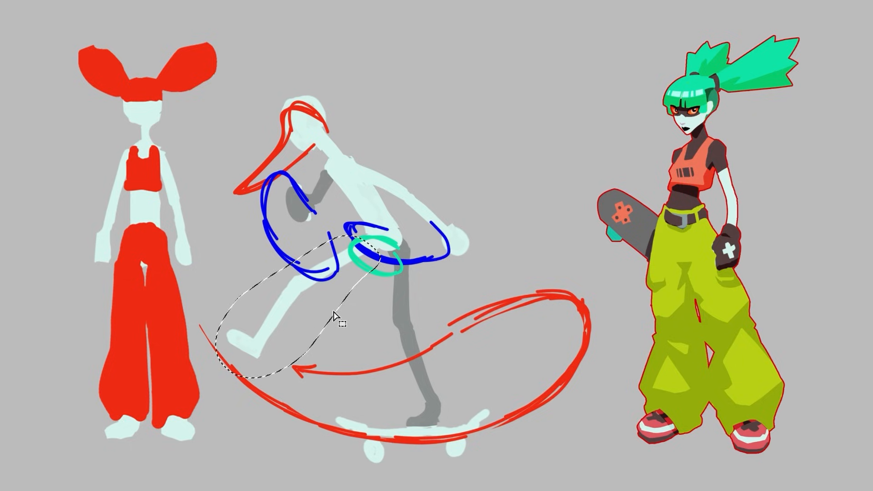
pyautogui.rightClick(298, 282)
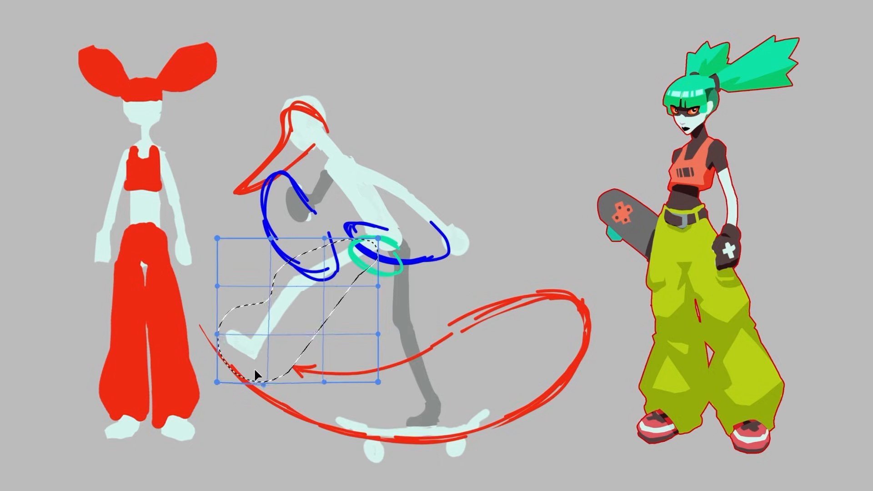
pyautogui.moveTo(254, 368); pyautogui.dragTo(206, 288)
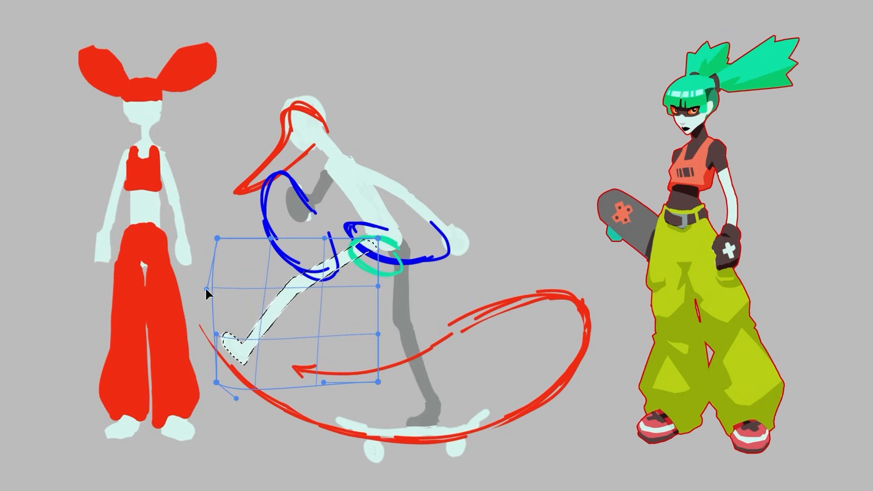
pyautogui.moveTo(242, 362); pyautogui.dragTo(243, 358)
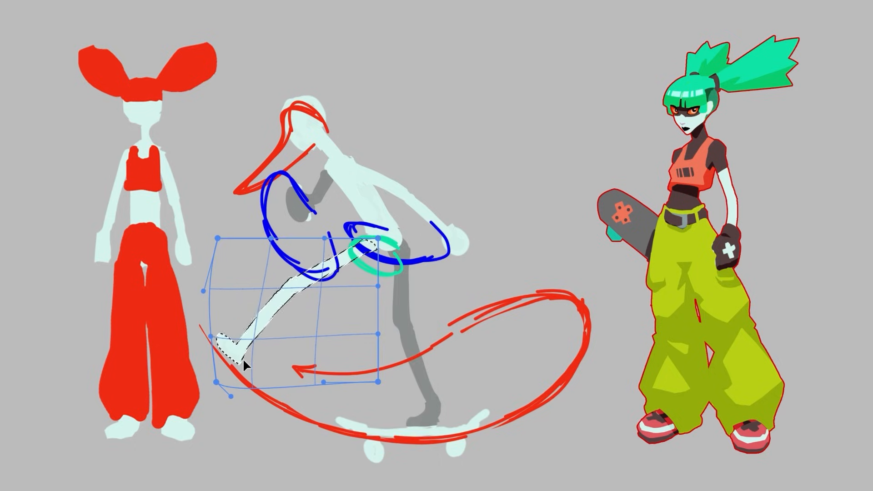
pyautogui.moveTo(331, 301); pyautogui.dragTo(334, 302)
pyautogui.press('Return')
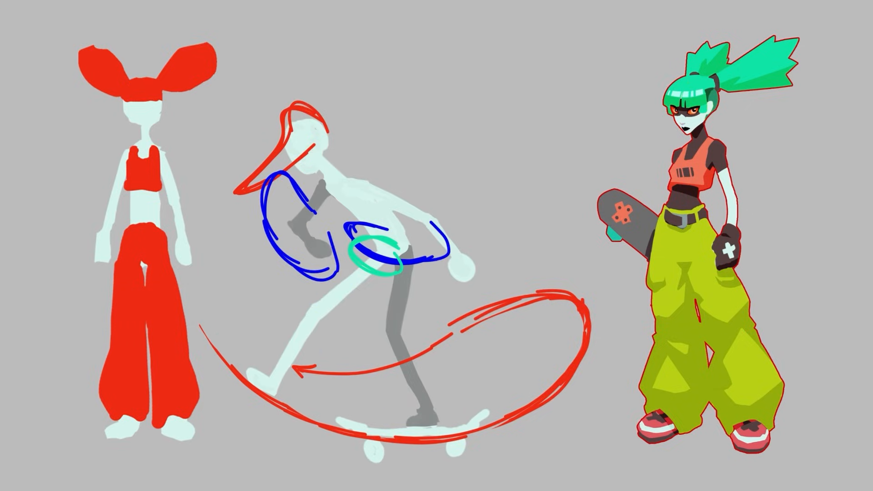
# Compare the neighbouring frames, then warp the near leg of the upright kicking pose so its foot meets the red path's start
pyautogui.press('Left')
pyautogui.press('Right')
pyautogui.press('Right')
pyautogui.press('Left')
pyautogui.press('Left')
pyautogui.moveTo(276, 354)
pyautogui.mouseDown()
pyautogui.moveTo(374, 248)
pyautogui.moveTo(339, 243)
pyautogui.mouseUp()
pyautogui.press('super+t')
pyautogui.rightClick(276, 280)
pyautogui.click(300, 409)
pyautogui.moveTo(193, 229); pyautogui.dragTo(169, 236)
pyautogui.press('Return')
pyautogui.press('super+d')
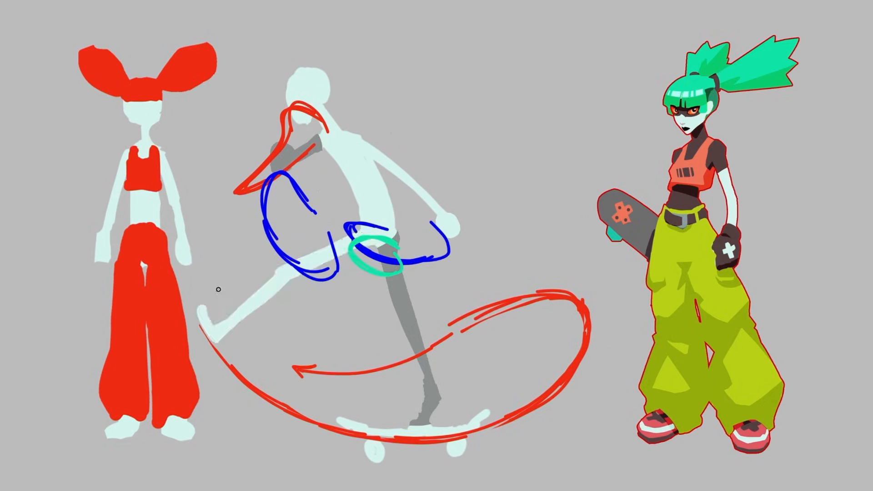
# Lasso the near leg in the frame 04 pose and warp the foot down onto the red motion path
pyautogui.press('Right')
pyautogui.press('Right')
pyautogui.press('Right')
pyautogui.moveTo(386, 273); pyautogui.dragTo(389, 282)
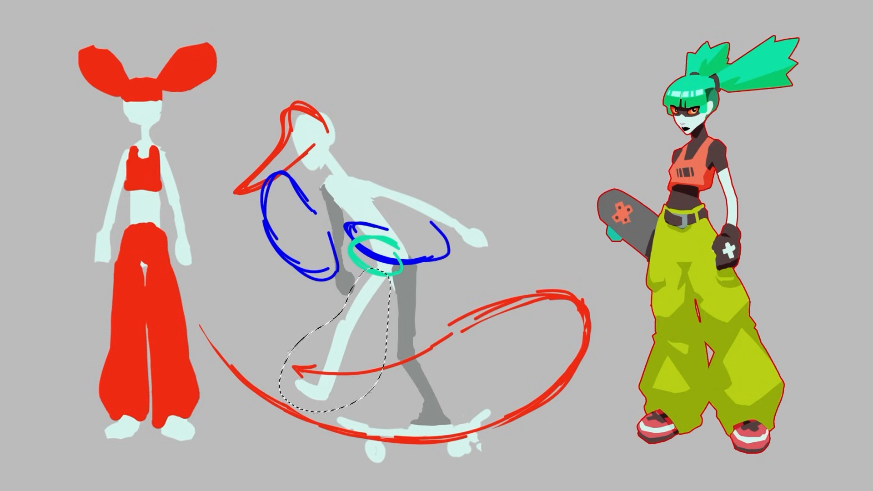
pyautogui.rightClick(329, 354)
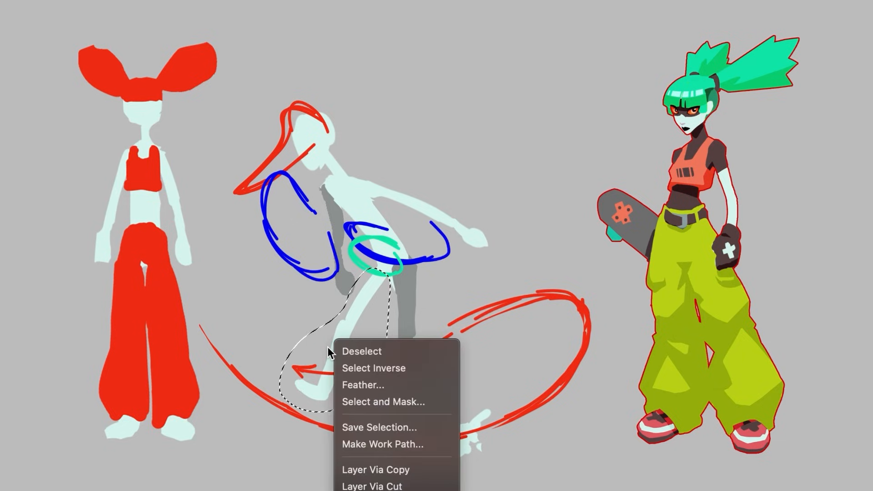
pyautogui.rightClick(326, 323)
pyautogui.click(378, 268)
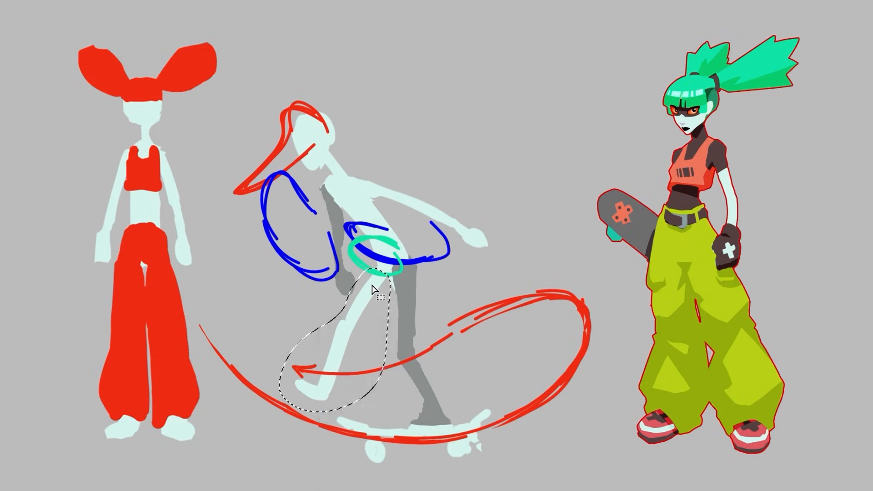
pyautogui.press('super+t')
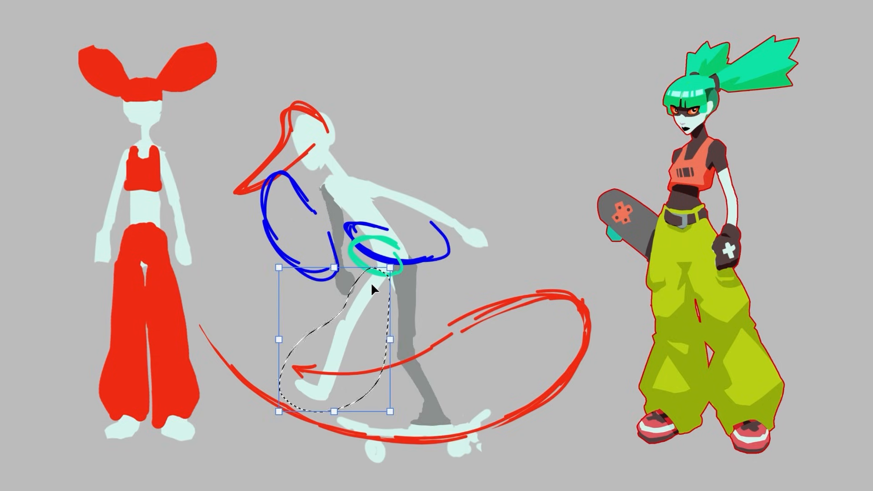
pyautogui.rightClick(372, 286)
pyautogui.click(391, 411)
pyautogui.moveTo(304, 406); pyautogui.dragTo(344, 414)
pyautogui.moveTo(278, 370); pyautogui.dragTo(271, 391)
pyautogui.moveTo(324, 410); pyautogui.dragTo(327, 411)
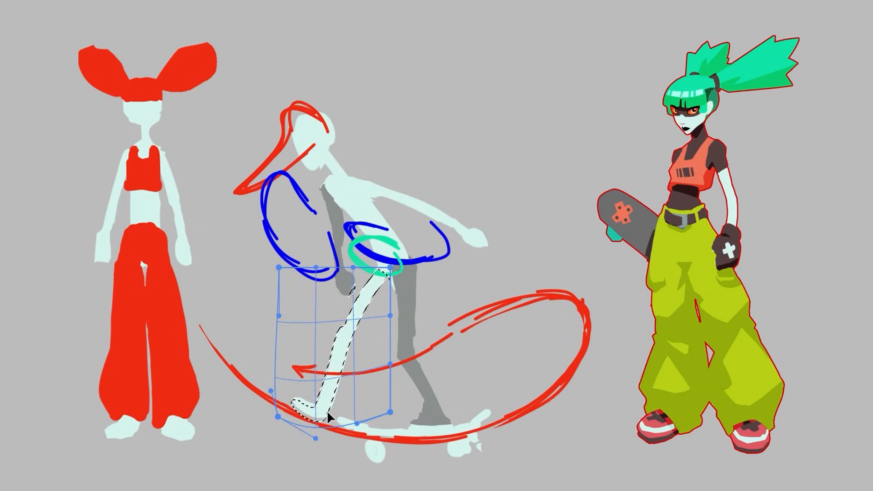
pyautogui.press('Return')
pyautogui.hotkey('ctrl', 'd')
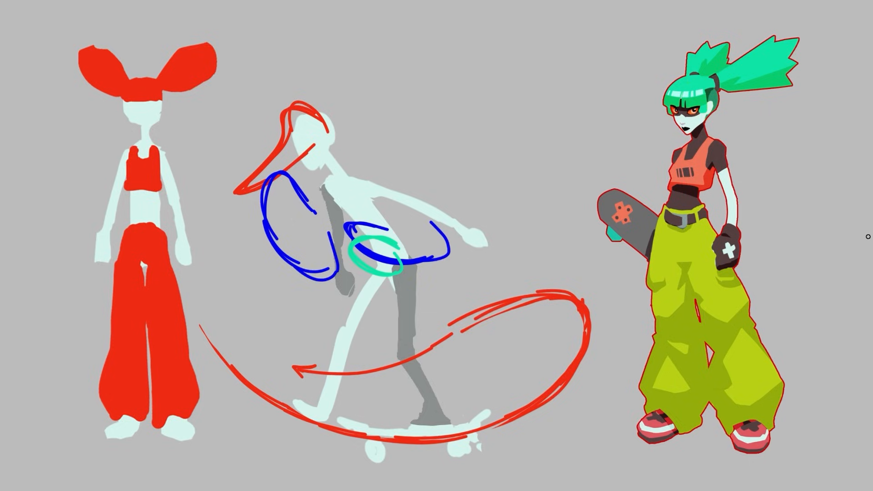
# Adjust the far arm of pose 3 at frame 02 against the blue motion path, with the red and teal path layers hidden
pyautogui.click(364, 197)
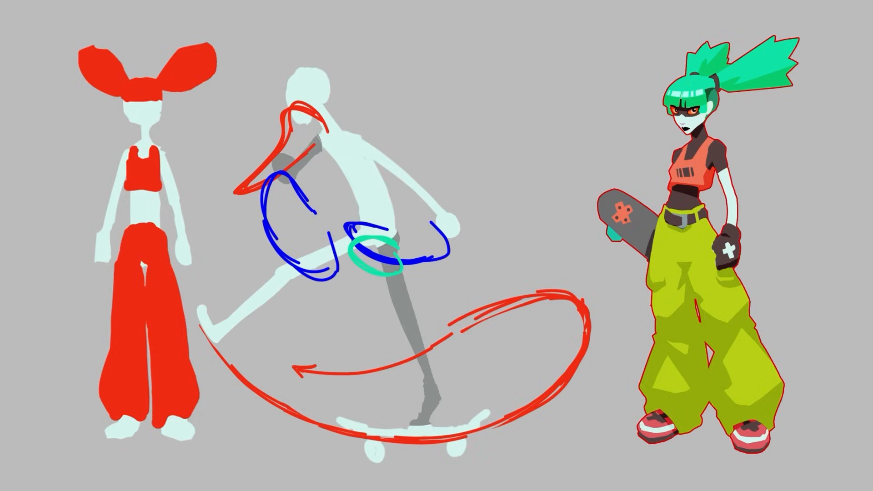
pyautogui.press('Delete')
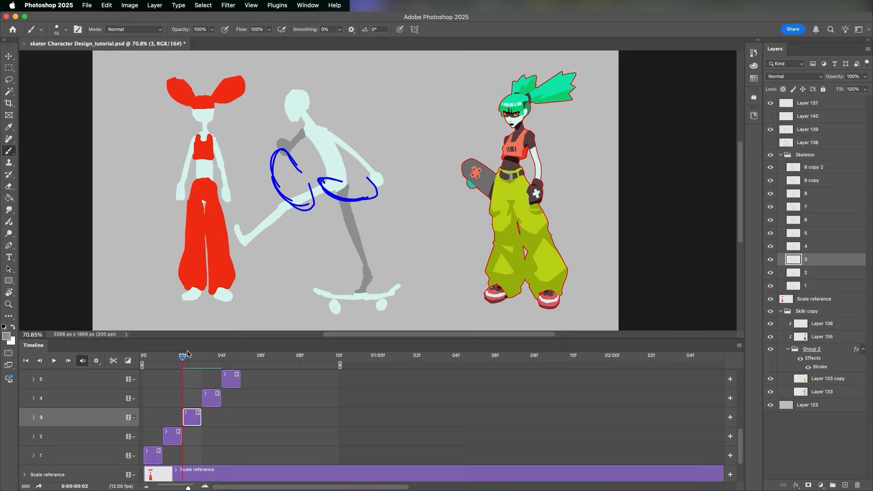
pyautogui.press('l')
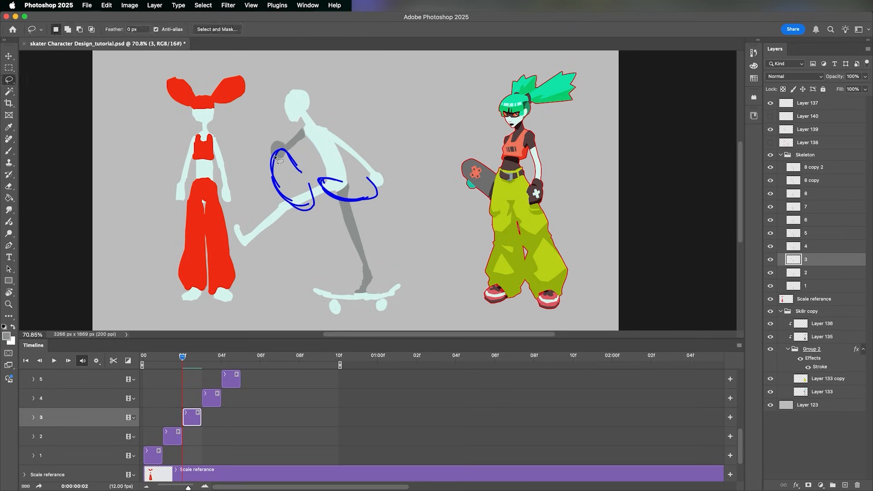
# Warp the far arm of pose 4 at frame 03 so its hand follows the blue motion path
pyautogui.press('Right')
pyautogui.hotkey('alt', ']')
pyautogui.press('super+t')
pyautogui.moveTo(310, 152); pyautogui.dragTo(296, 169)
pyautogui.rightClick(298, 166)
pyautogui.click(314, 226)
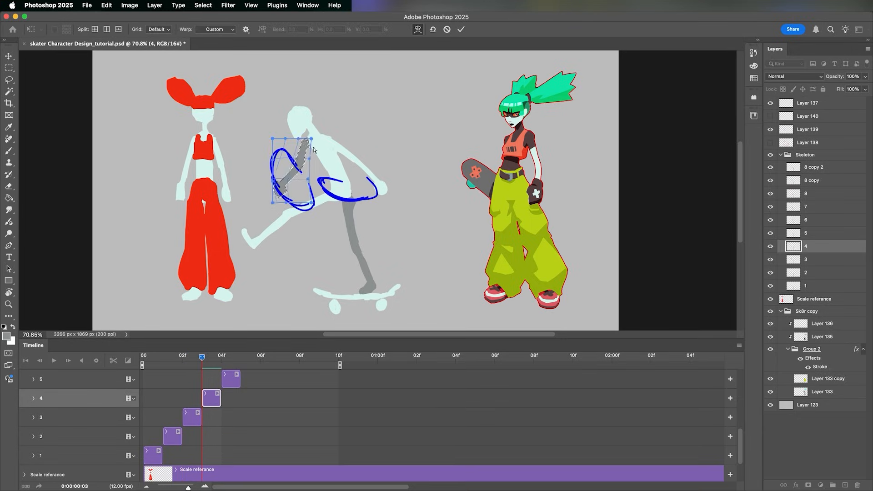
pyautogui.press('Return')
pyautogui.press('super+d')
# Hide the blue paths on Layer 139, show the red paths on Layer 138 and move the playhead to frame 05
pyautogui.click(770, 130)
pyautogui.click(771, 142)
pyautogui.moveTo(203, 358); pyautogui.dragTo(232, 394)
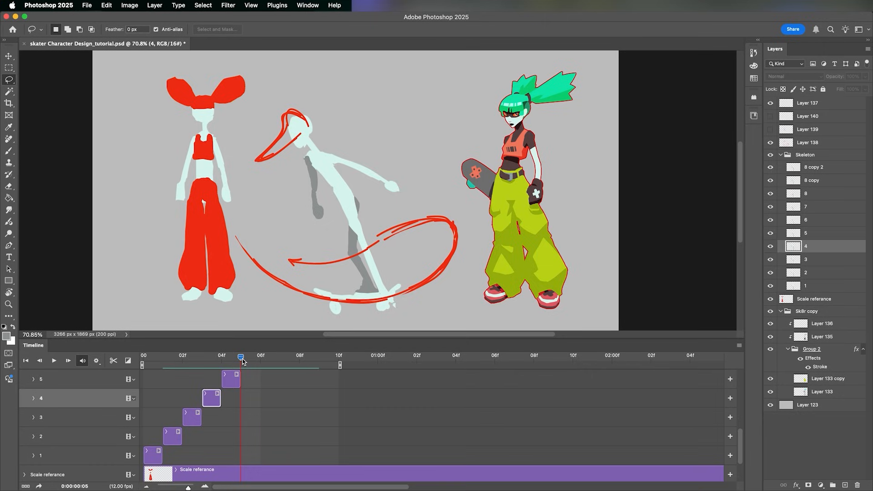
# Select the pose 6 layer at frame 05 and sample the pale body colour for painting
pyautogui.moveTo(740, 437); pyautogui.dragTo(739, 430)
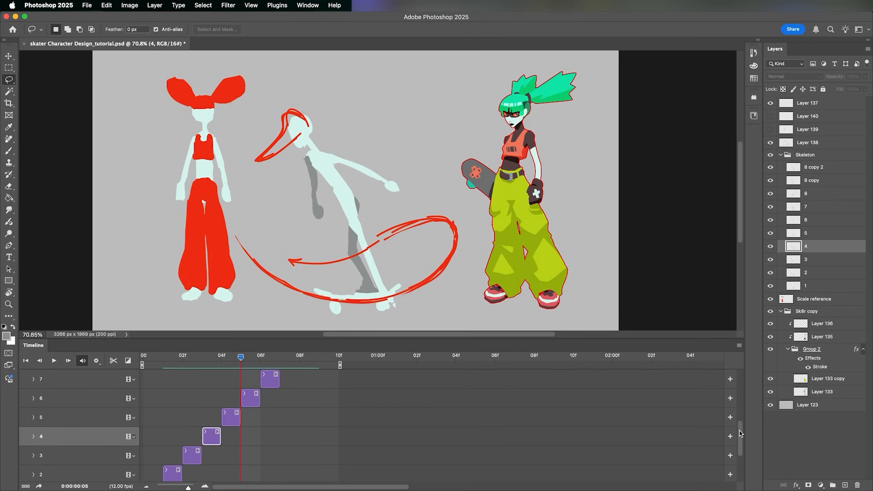
pyautogui.click(254, 397)
pyautogui.moveTo(741, 429); pyautogui.dragTo(739, 422)
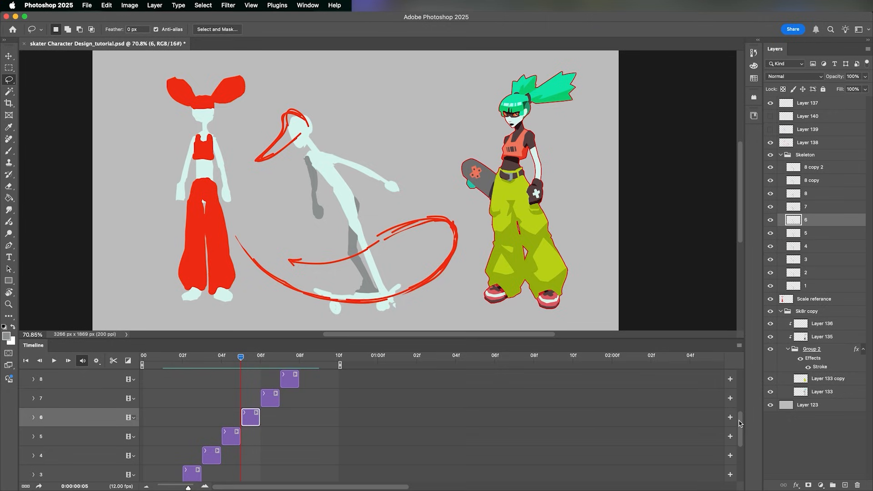
pyautogui.press('i')
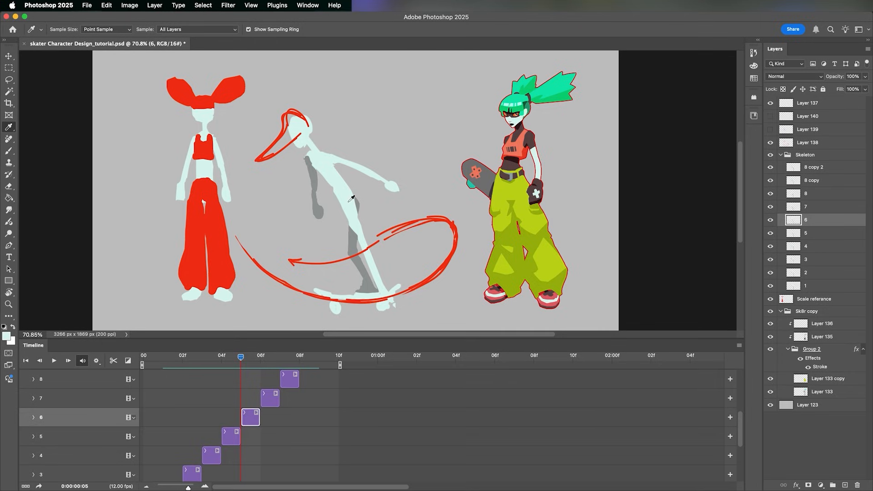
# Lasso the near leg of pose 7 at frame 06 and transform it so the foot meets the red motion path
pyautogui.moveTo(246, 358)
pyautogui.mouseDown()
pyautogui.moveTo(209, 369)
pyautogui.moveTo(288, 362)
pyautogui.moveTo(260, 358)
pyautogui.mouseUp()
pyautogui.click(277, 395)
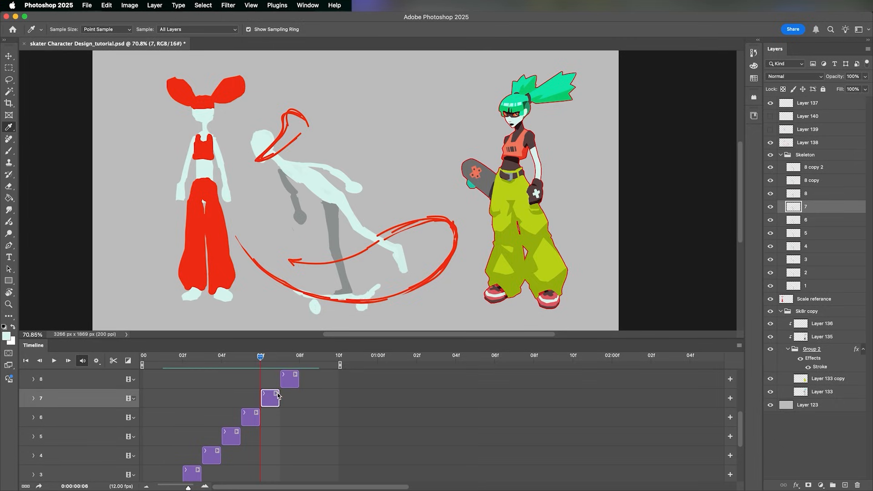
pyautogui.press('l')
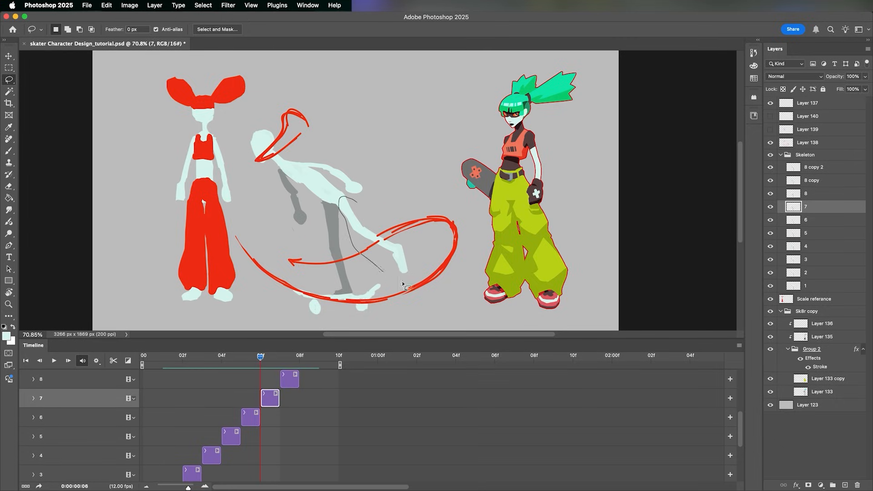
pyautogui.moveTo(403, 284); pyautogui.dragTo(416, 223)
pyautogui.hotkey('ctrl', 't')
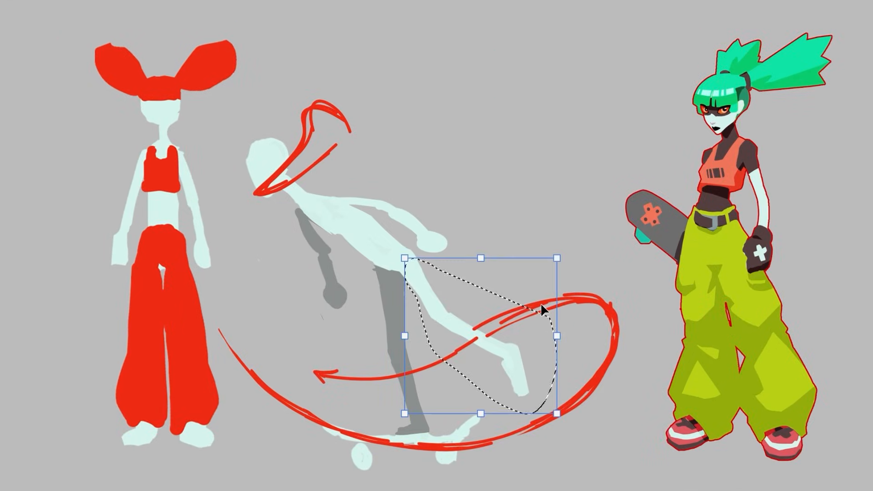
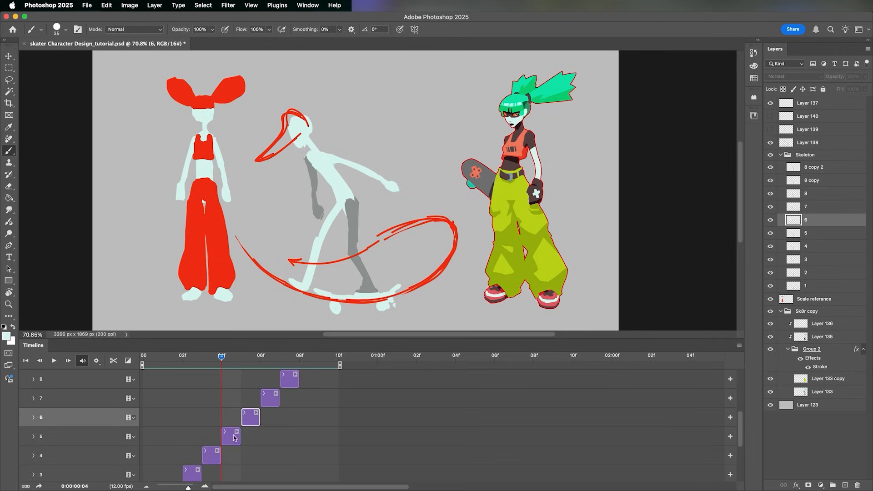
# Thicken the near leg of pose 5 at frame 04 with pale brush strokes and play back the animation
pyautogui.moveTo(327, 213)
pyautogui.mouseDown()
pyautogui.moveTo(303, 278)
pyautogui.moveTo(305, 254)
pyautogui.moveTo(339, 208)
pyautogui.mouseUp()
pyautogui.moveTo(298, 278); pyautogui.dragTo(339, 202)
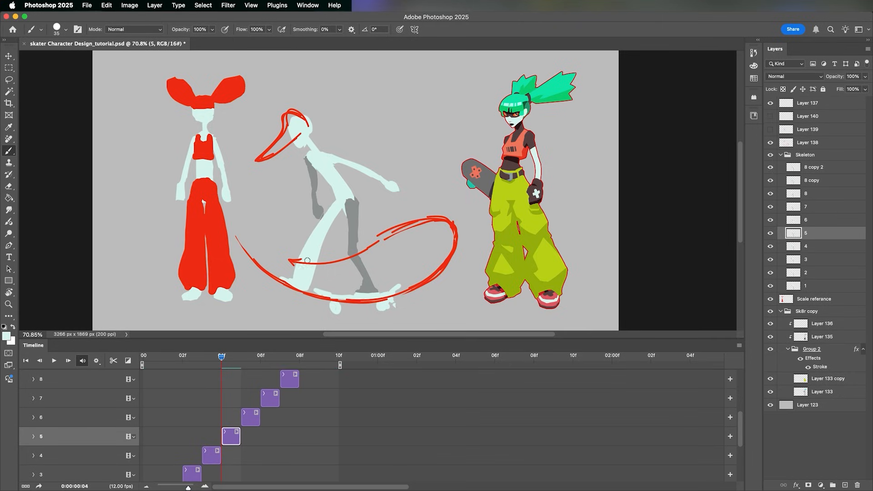
pyautogui.moveTo(298, 274)
pyautogui.mouseDown()
pyautogui.moveTo(324, 211)
pyautogui.moveTo(344, 196)
pyautogui.mouseUp()
pyautogui.moveTo(300, 278); pyautogui.dragTo(291, 283)
pyautogui.press('space')
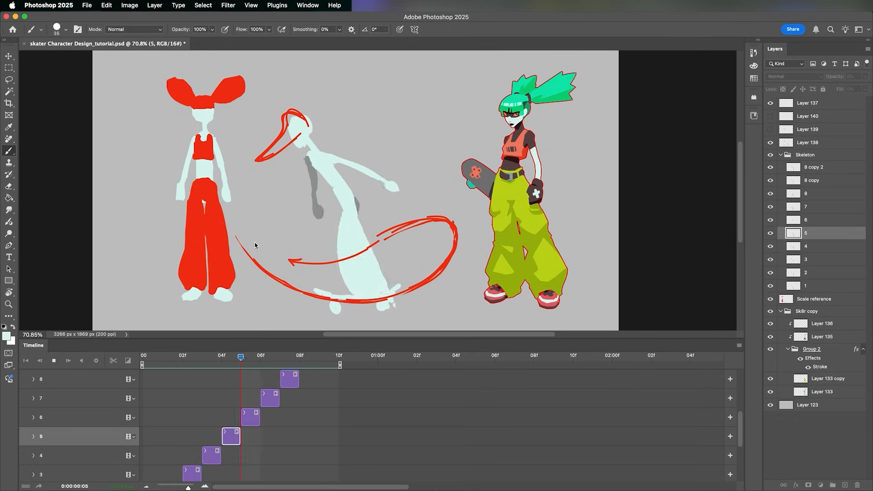
pyautogui.press('space')
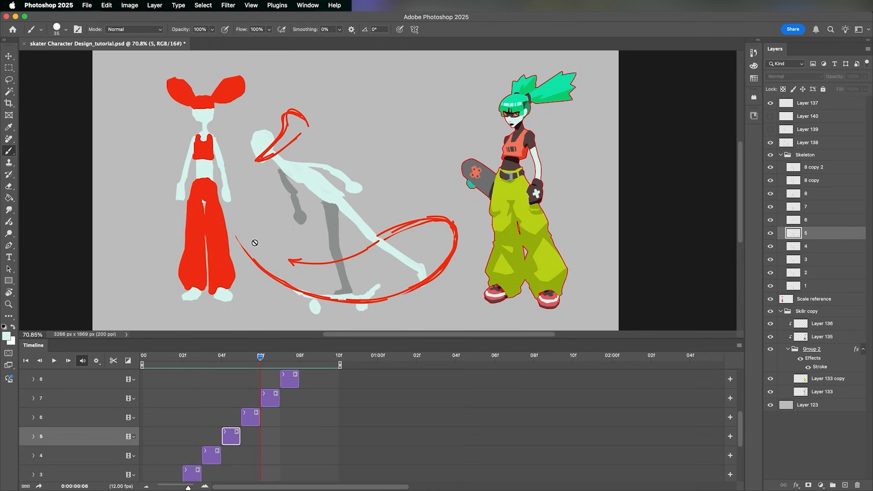
# Fill out the near lower leg and foot of pose 7 at frame 06 in the pale body colour and play back the animation
pyautogui.click(275, 391)
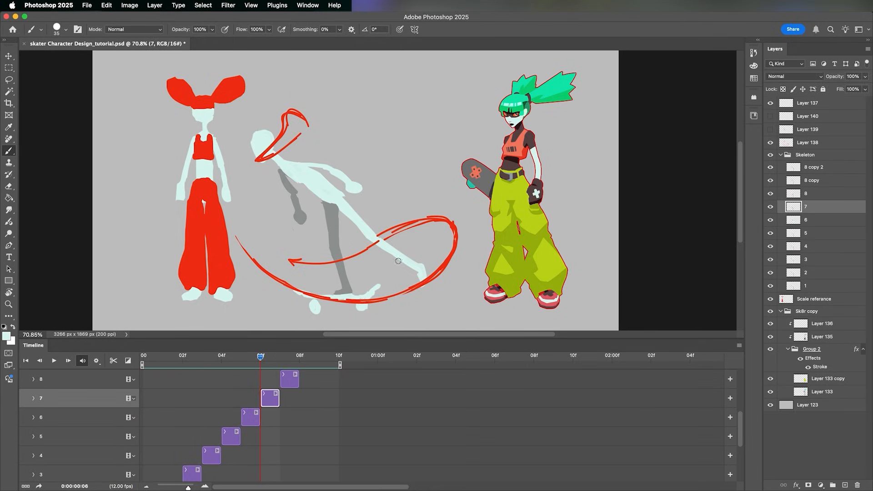
pyautogui.moveTo(425, 267); pyautogui.dragTo(418, 286)
pyautogui.press('e')
pyautogui.press('i')
pyautogui.press('Escape')
pyautogui.press('b')
pyautogui.press('space')
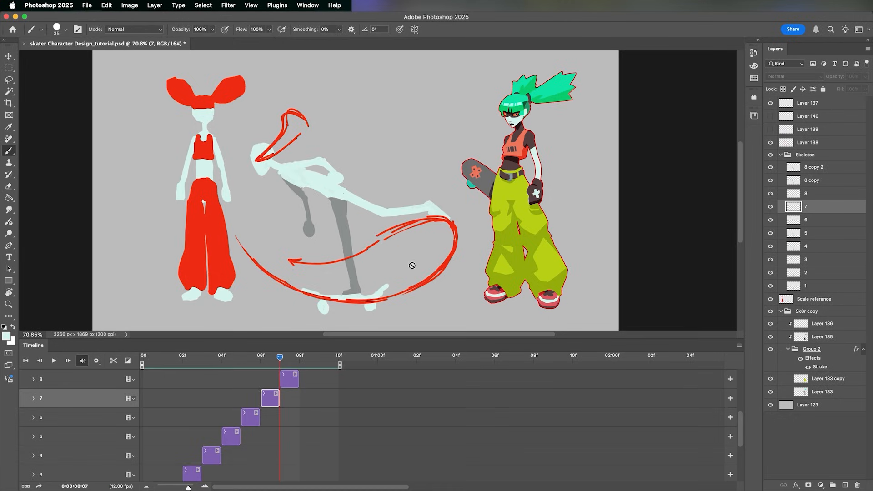
# Widen the near leg of pose 8 at frame 07 towards the raised foot with pale brush strokes
pyautogui.click(277, 364)
pyautogui.click(289, 379)
pyautogui.press('i')
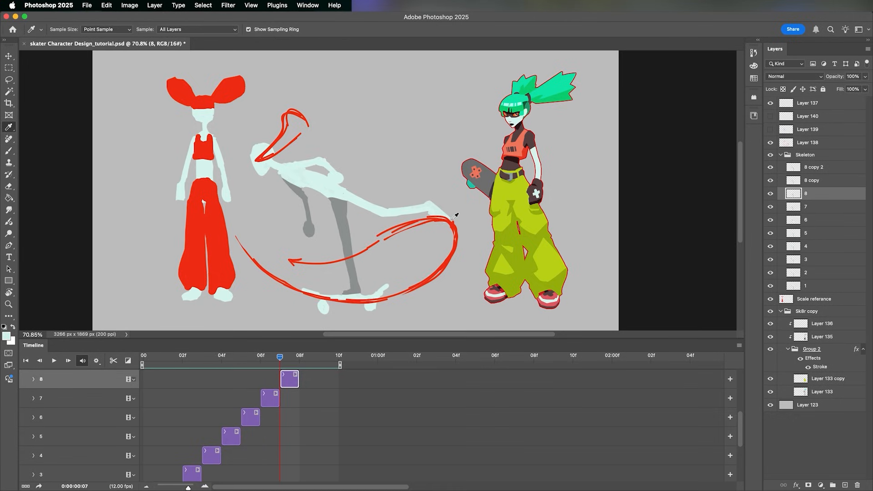
pyautogui.press('b')
pyautogui.moveTo(438, 205)
pyautogui.mouseDown()
pyautogui.moveTo(409, 215)
pyautogui.moveTo(348, 201)
pyautogui.moveTo(401, 221)
pyautogui.mouseUp()
pyautogui.press('space')
# Thicken the near thigh and knee of the 8 copy pose at frame 08, comparing against the preceding frame
pyautogui.click(292, 363)
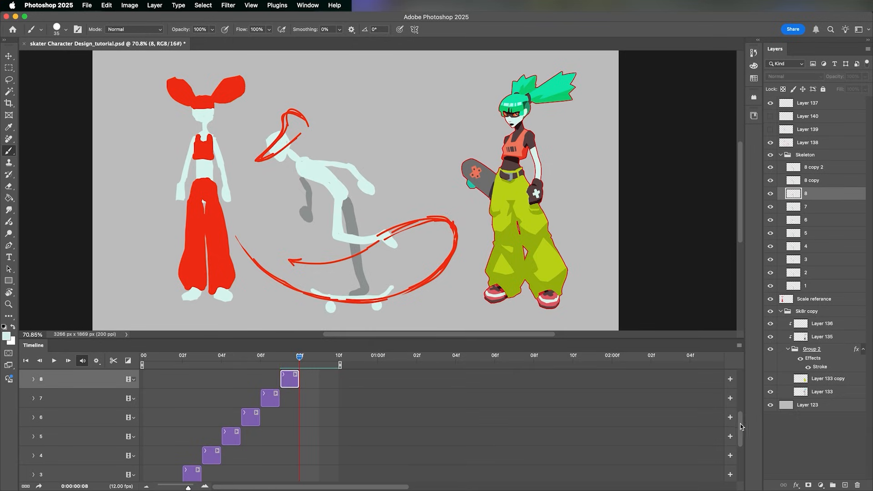
pyautogui.moveTo(740, 424); pyautogui.dragTo(740, 411)
pyautogui.click(311, 398)
pyautogui.keyDown('alt'); pyautogui.click(339, 228); pyautogui.keyUp('alt')
pyautogui.moveTo(302, 359)
pyautogui.mouseDown()
pyautogui.moveTo(240, 389)
pyautogui.moveTo(274, 381)
pyautogui.moveTo(228, 382)
pyautogui.moveTo(276, 373)
pyautogui.moveTo(228, 374)
pyautogui.moveTo(292, 369)
pyautogui.mouseUp()
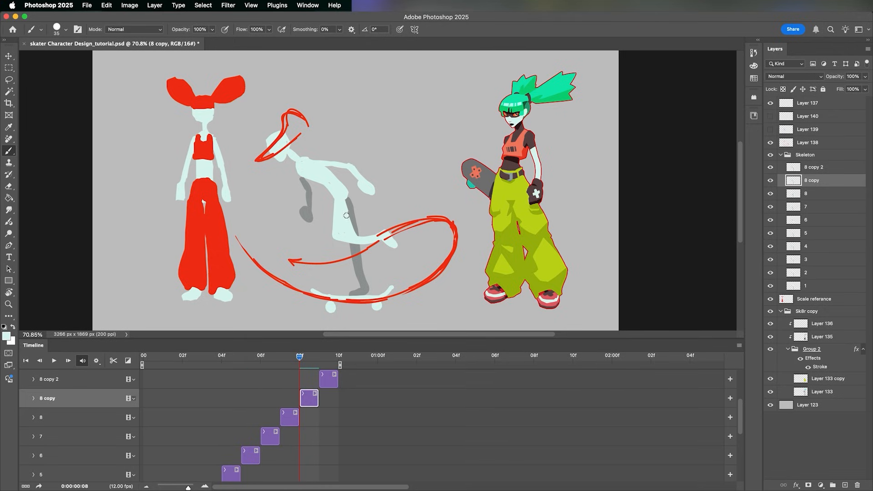
pyautogui.moveTo(298, 360); pyautogui.dragTo(291, 363)
pyautogui.moveTo(301, 358)
pyautogui.mouseDown()
pyautogui.moveTo(282, 362)
pyautogui.moveTo(293, 363)
pyautogui.mouseUp()
# Reshape the raised near foot of the 8 copy pose by erasing and repainting, and play back the animation
pyautogui.press('e')
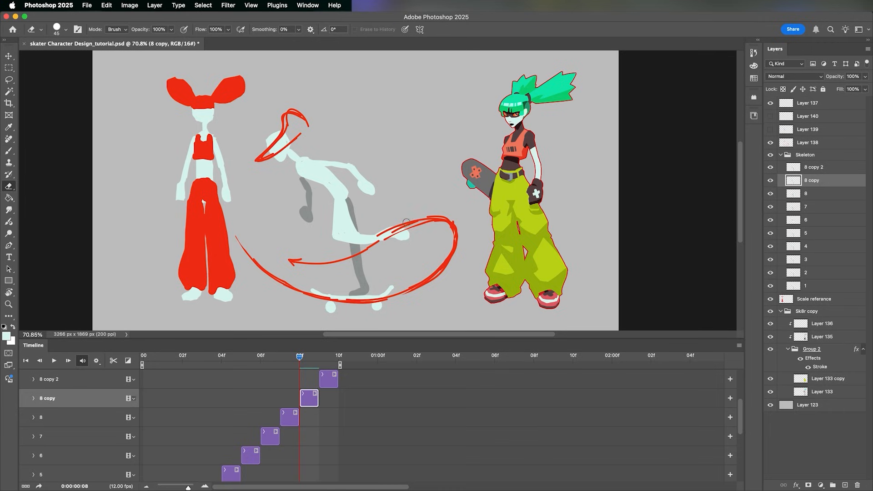
pyautogui.moveTo(404, 232); pyautogui.dragTo(414, 236)
pyautogui.press('b')
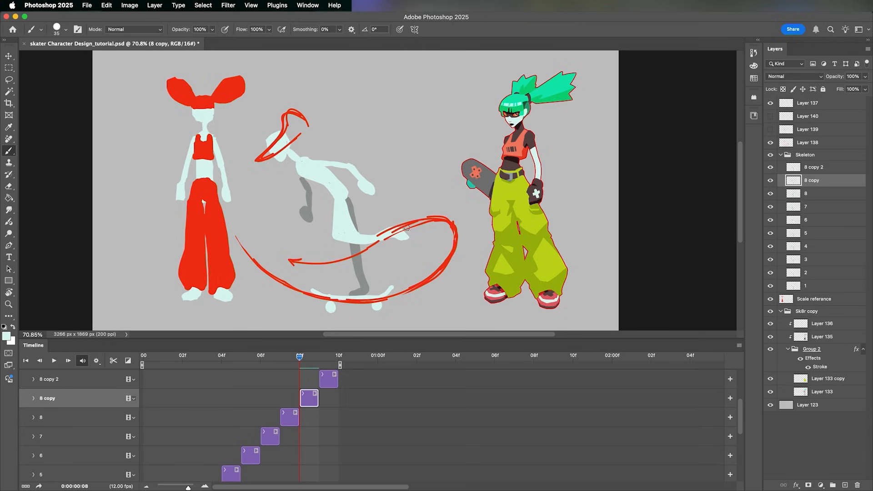
pyautogui.click(1, 1)
pyautogui.click(345, 203)
pyautogui.press('space')
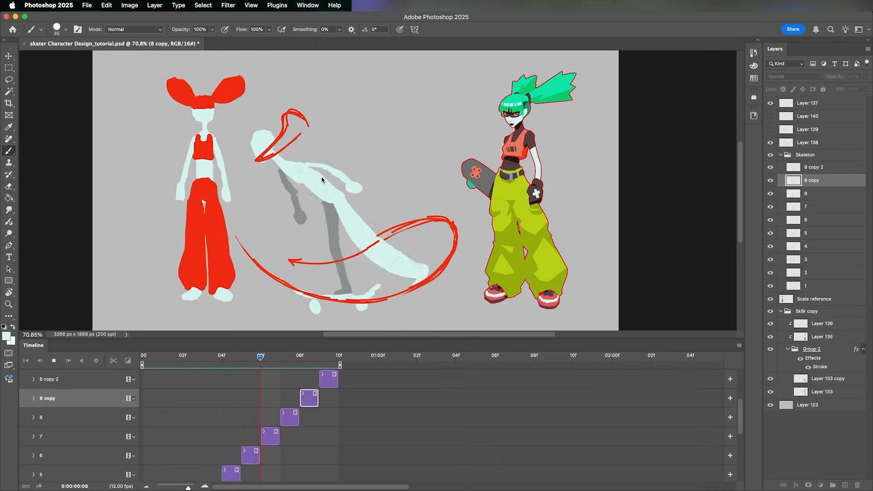
pyautogui.press('space')
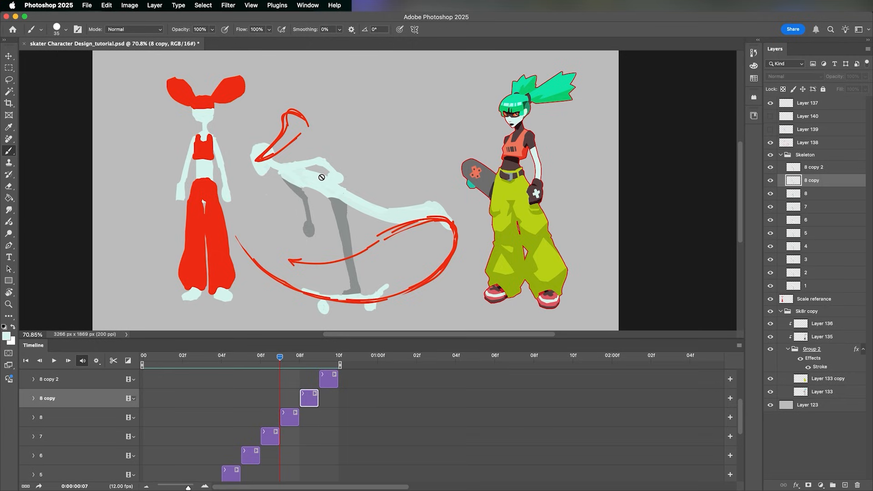
# Repaint the head of pose 7 at frame 06 with a fuller back of the skull and compare it with the neighbouring frames
pyautogui.click(247, 361)
pyautogui.moveTo(245, 362)
pyautogui.mouseDown()
pyautogui.moveTo(266, 359)
pyautogui.moveTo(241, 361)
pyautogui.moveTo(256, 358)
pyautogui.mouseUp()
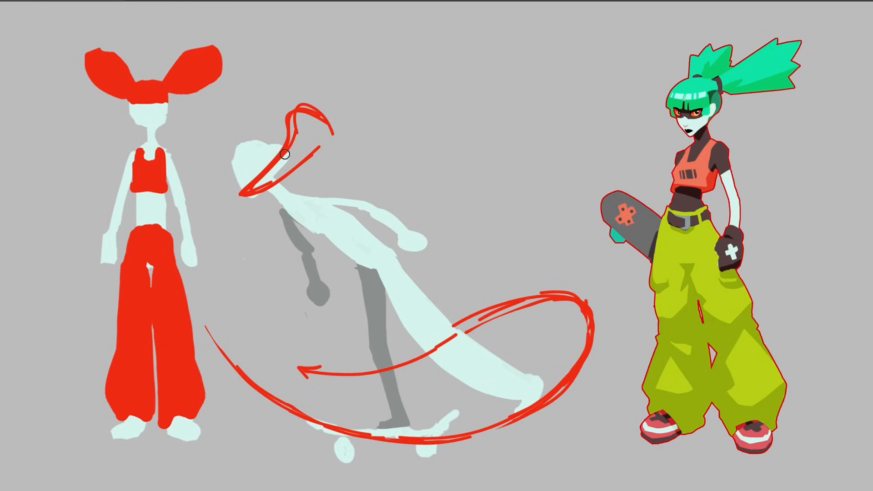
pyautogui.moveTo(284, 154)
pyautogui.mouseDown()
pyautogui.moveTo(256, 113)
pyautogui.moveTo(239, 149)
pyautogui.moveTo(278, 134)
pyautogui.mouseUp()
pyautogui.moveTo(243, 183); pyautogui.dragTo(257, 150)
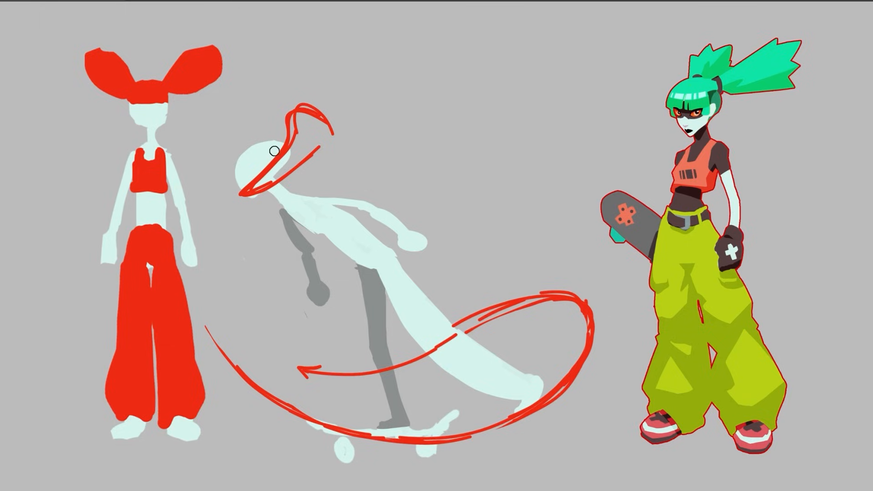
pyautogui.press('Left')
pyautogui.press('Right')
pyautogui.press('Left')
pyautogui.press('Right')
# Lasso the head of pose 7 and warp it so it tilts along the red head path
pyautogui.press('l')
pyautogui.moveTo(313, 196); pyautogui.dragTo(260, 221)
pyautogui.hotkey('ctrl', 't')
pyautogui.rightClick(256, 165)
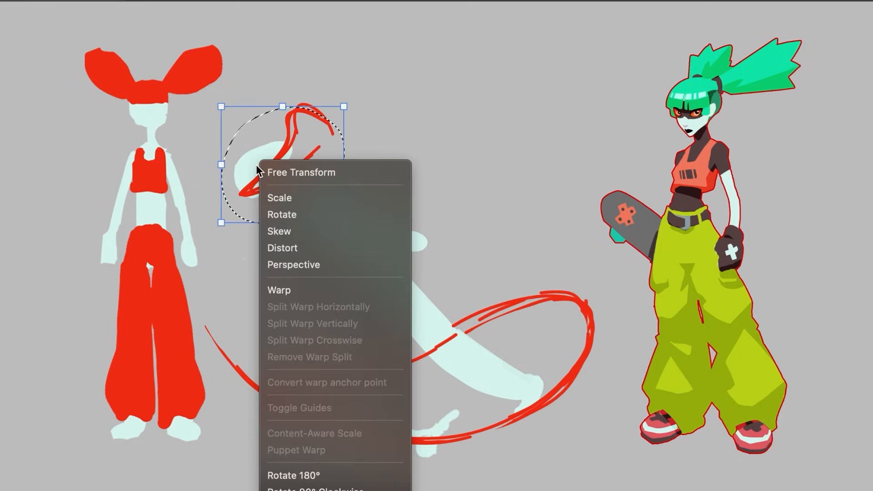
pyautogui.click(279, 290)
pyautogui.moveTo(262, 157)
pyautogui.mouseDown()
pyautogui.moveTo(255, 151)
pyautogui.moveTo(263, 159)
pyautogui.moveTo(257, 178)
pyautogui.moveTo(306, 119)
pyautogui.moveTo(298, 114)
pyautogui.moveTo(263, 186)
pyautogui.mouseUp()
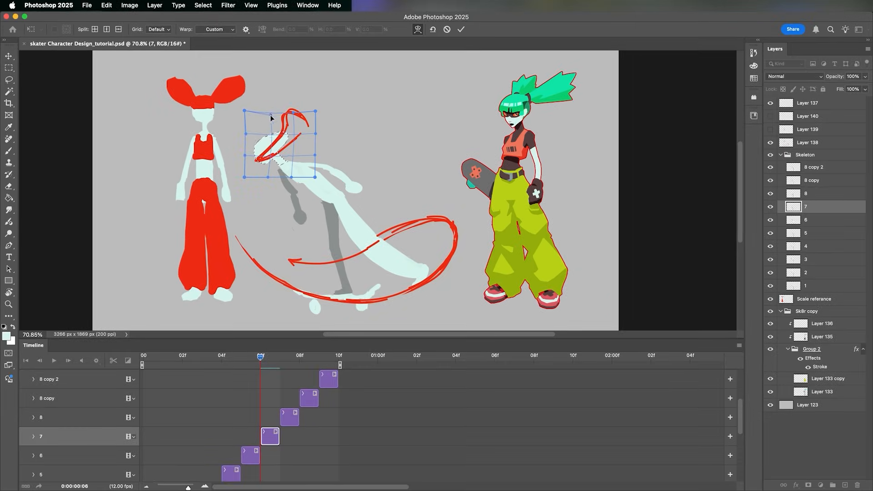
pyautogui.moveTo(315, 111); pyautogui.dragTo(323, 124)
pyautogui.press('Return')
pyautogui.press('b')
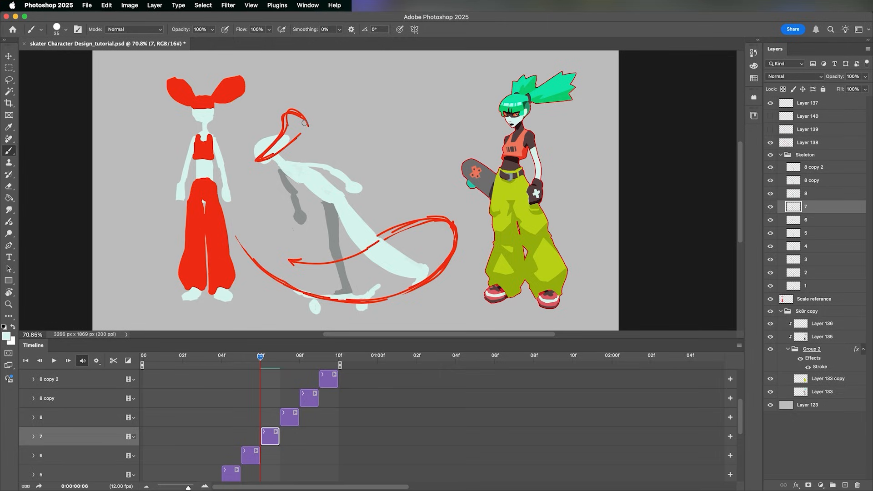
# Show the blue arm paths on Layer 139 and transform a lassoed section
pyautogui.click(770, 129)
pyautogui.click(808, 129)
pyautogui.press('l')
pyautogui.press('super+t')
pyautogui.press('Return')
# Lasso and transform the arms of the poses between frames 04 and 06 to suit the blue arm paths
pyautogui.click(806, 233)
pyautogui.click(251, 399)
pyautogui.press('l')
pyautogui.moveTo(222, 357)
pyautogui.mouseDown()
pyautogui.moveTo(241, 357)
pyautogui.moveTo(183, 357)
pyautogui.moveTo(261, 357)
pyautogui.mouseUp()
pyautogui.press('b')
pyautogui.press('l')
pyautogui.press('super+t')
pyautogui.press('Return')
pyautogui.press('b')
# Hide the red paths on Layer 138 and rework the grey far arm of poses 4 to 7 with eraser and brush
pyautogui.click(771, 143)
pyautogui.click(212, 437)
pyautogui.press('e')
pyautogui.click(231, 418)
pyautogui.press('b')
pyautogui.keyDown('alt'); pyautogui.click(314, 193); pyautogui.keyUp('alt')
pyautogui.click(250, 398)
pyautogui.keyDown('alt'); pyautogui.click(314, 183); pyautogui.keyUp('alt')
pyautogui.click(270, 379)
pyautogui.moveTo(281, 171); pyautogui.dragTo(302, 199)
# Erase and redraw the blue far-arm motion path on Layer 139 while scrubbing through frames 02 to 06
pyautogui.press('e')
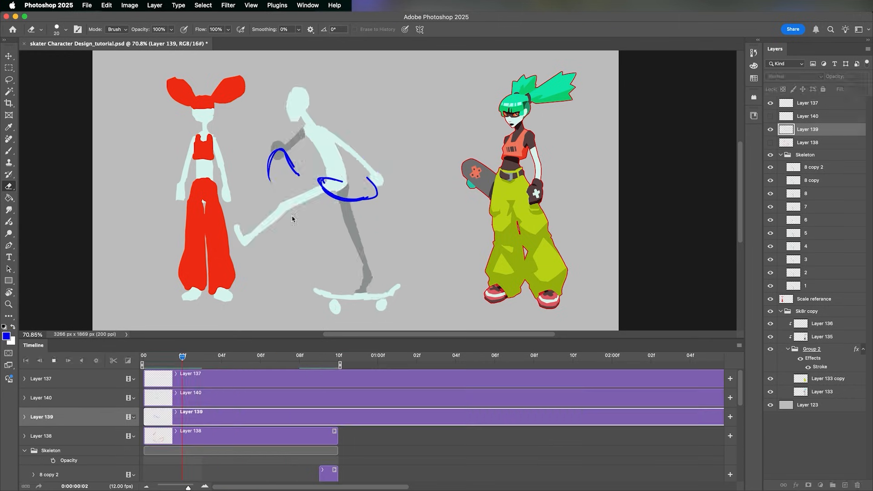
pyautogui.moveTo(179, 359)
pyautogui.mouseDown()
pyautogui.moveTo(264, 368)
pyautogui.moveTo(222, 366)
pyautogui.mouseUp()
pyautogui.press('b')
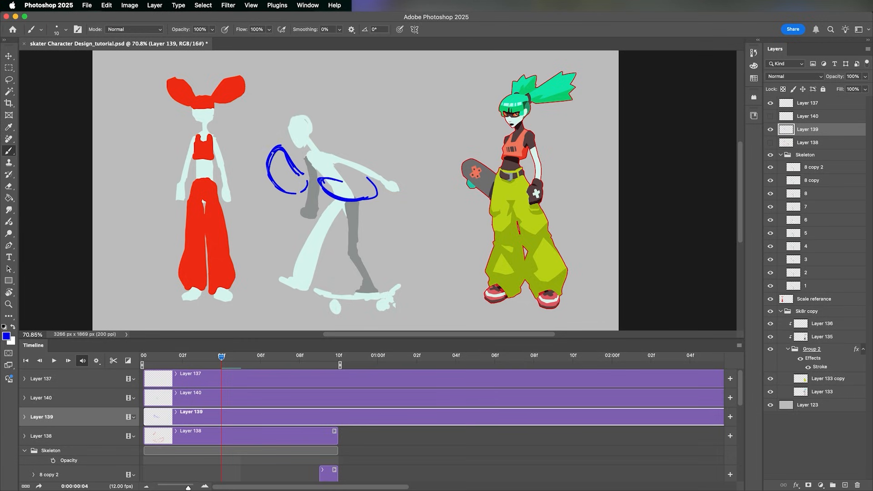
pyautogui.moveTo(223, 358)
pyautogui.mouseDown()
pyautogui.moveTo(177, 361)
pyautogui.moveTo(321, 361)
pyautogui.moveTo(222, 359)
pyautogui.mouseUp()
pyautogui.press('e')
pyautogui.moveTo(274, 178); pyautogui.dragTo(296, 196)
pyautogui.press('b')
pyautogui.moveTo(221, 358); pyautogui.dragTo(260, 359)
# Complete the blue far-arm loop on Layer 139 through frame 08 and scrub back to the first frame
pyautogui.keyDown('super'); pyautogui.click(542, 319); pyautogui.keyUp('super')
pyautogui.moveTo(741, 410); pyautogui.dragTo(741, 387)
pyautogui.click(807, 129)
pyautogui.moveTo(222, 358)
pyautogui.mouseDown()
pyautogui.moveTo(262, 379)
pyautogui.moveTo(299, 379)
pyautogui.mouseUp()
pyautogui.moveTo(281, 146); pyautogui.dragTo(281, 183)
pyautogui.keyDown('super'); pyautogui.click(337, 250); pyautogui.keyUp('super')
pyautogui.press('super+b')
pyautogui.moveTo(299, 358)
pyautogui.mouseDown()
pyautogui.moveTo(261, 358)
pyautogui.moveTo(319, 358)
pyautogui.moveTo(144, 358)
pyautogui.mouseUp()
pyautogui.press('Escape')
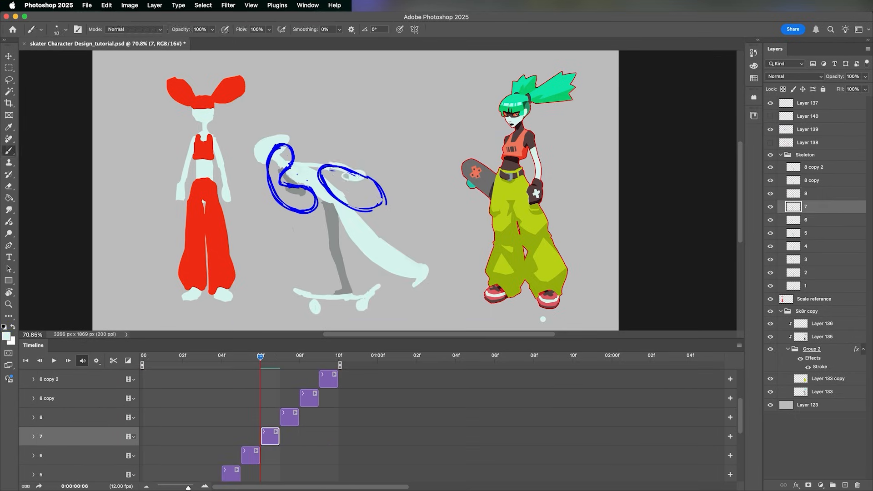
# Erase and repaint the arms of pose 8 at frame 07 and 8 copy at frame 08 against the blue arm paths
pyautogui.press('Right')
pyautogui.press('b')
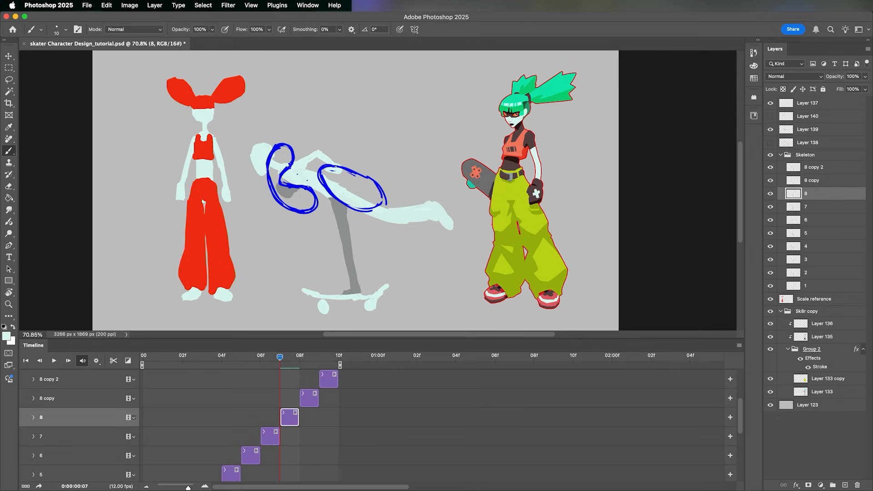
pyautogui.press('e')
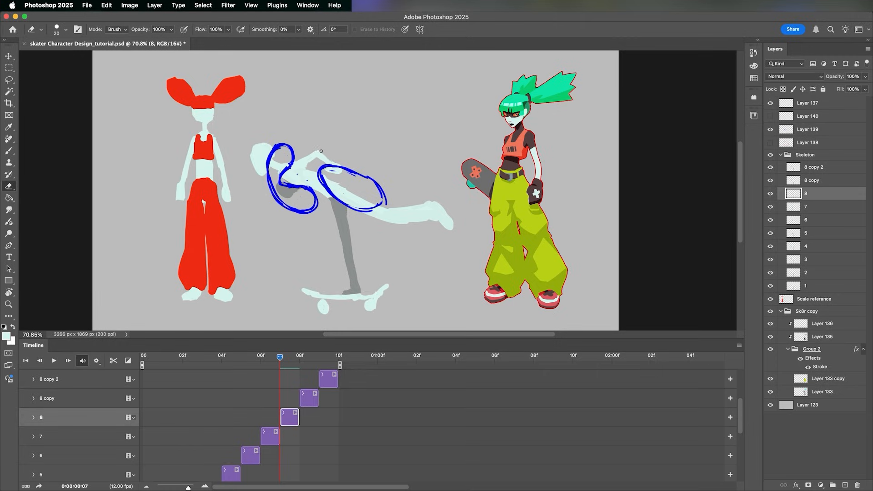
pyautogui.moveTo(288, 362)
pyautogui.mouseDown()
pyautogui.moveTo(260, 360)
pyautogui.moveTo(284, 357)
pyautogui.moveTo(267, 369)
pyautogui.mouseUp()
pyautogui.press('b')
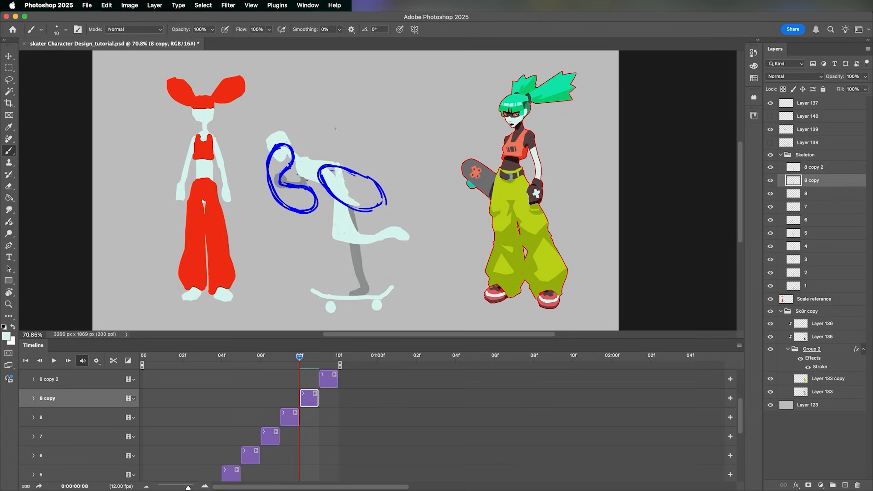
pyautogui.moveTo(300, 357)
pyautogui.mouseDown()
pyautogui.moveTo(217, 372)
pyautogui.moveTo(280, 366)
pyautogui.mouseUp()
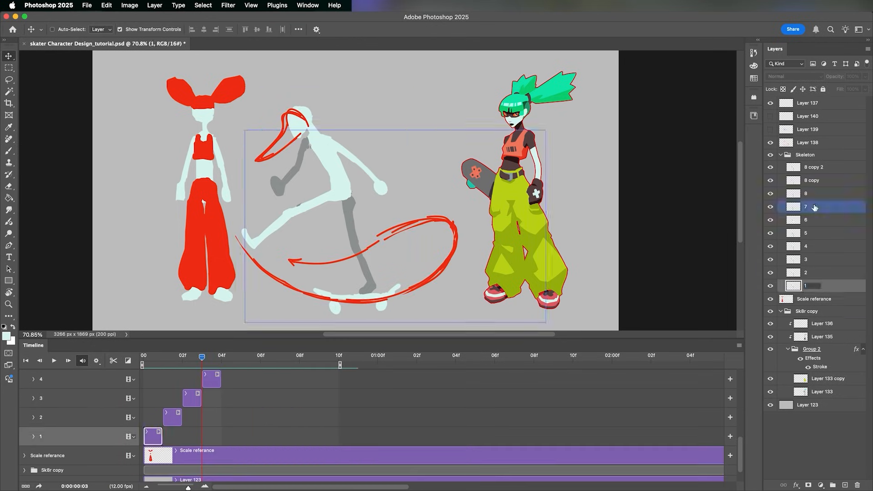
# Repaint pose 3 at frame 02 as an in-between in pale and grey, guided by the faded neighbouring poses
pyautogui.click(812, 259)
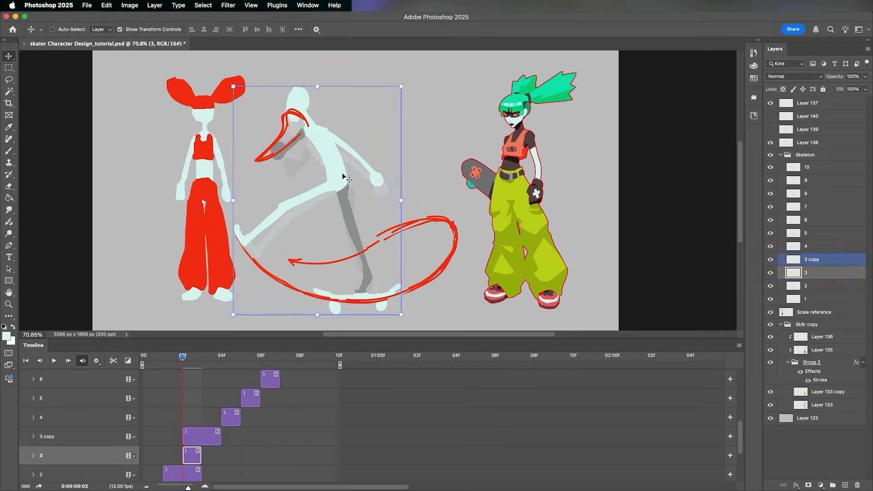
pyautogui.press('b')
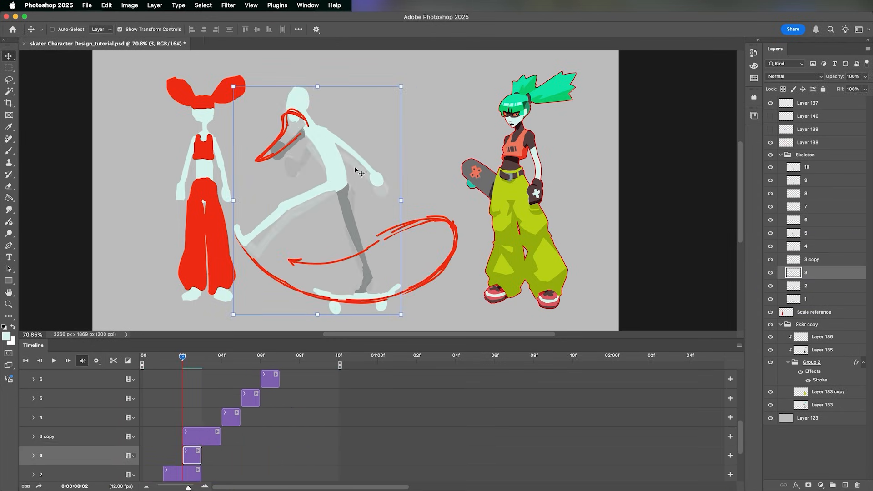
pyautogui.press('e')
pyautogui.moveTo(292, 118)
pyautogui.mouseDown()
pyautogui.moveTo(337, 182)
pyautogui.moveTo(354, 239)
pyautogui.mouseUp()
pyautogui.press('b')
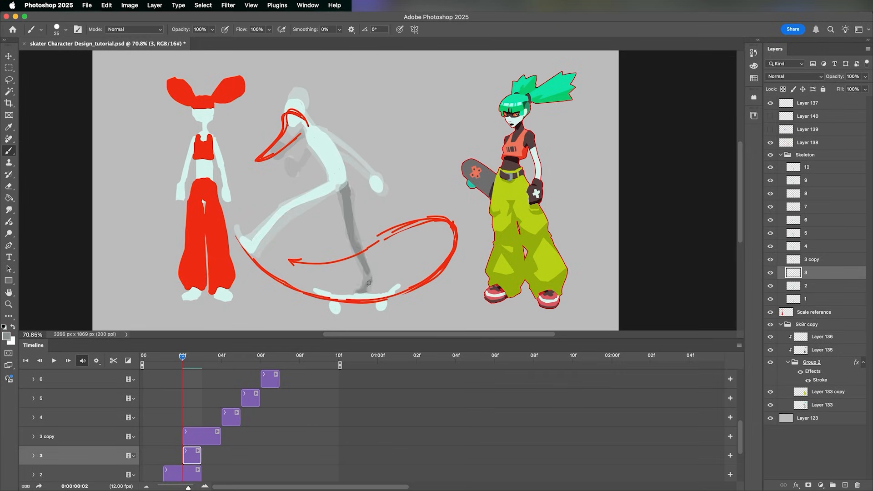
pyautogui.press('v')
pyautogui.press('space')
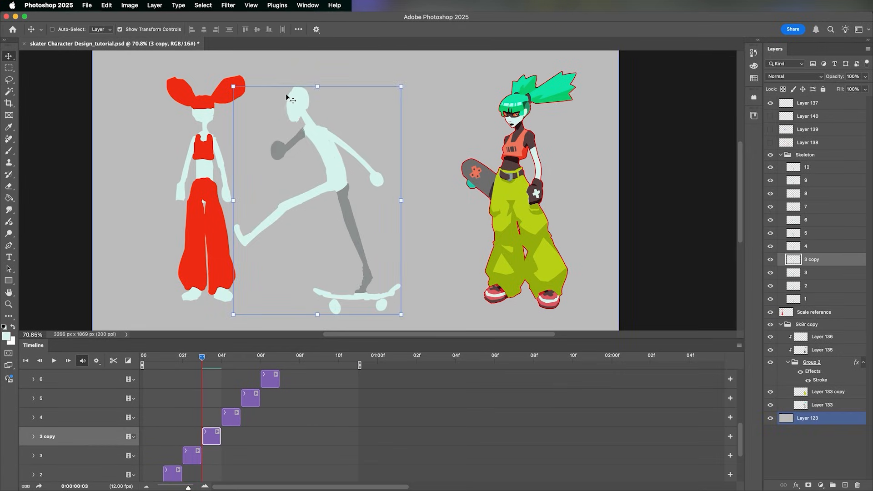
# Play the skating loop from frame 00 to review the motion, and stop playback
pyautogui.click(144, 359)
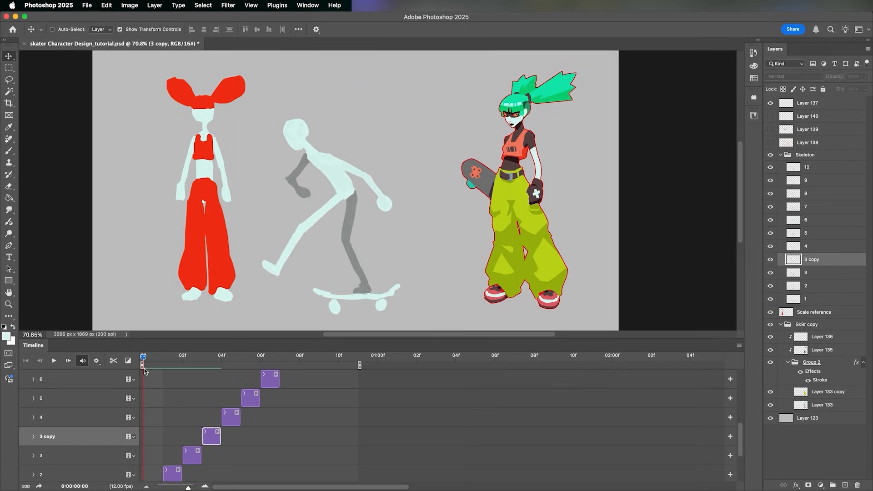
pyautogui.press('space')
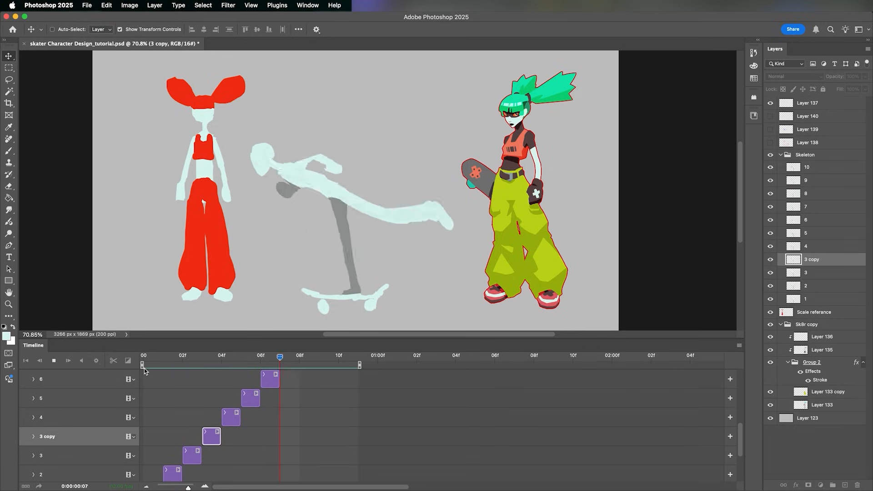
pyautogui.press('space')
# Overlap the 3 copy clip at 20% opacity onto frame 02 and refine pose 3 against its faded neighbours
pyautogui.moveTo(203, 440); pyautogui.dragTo(186, 440)
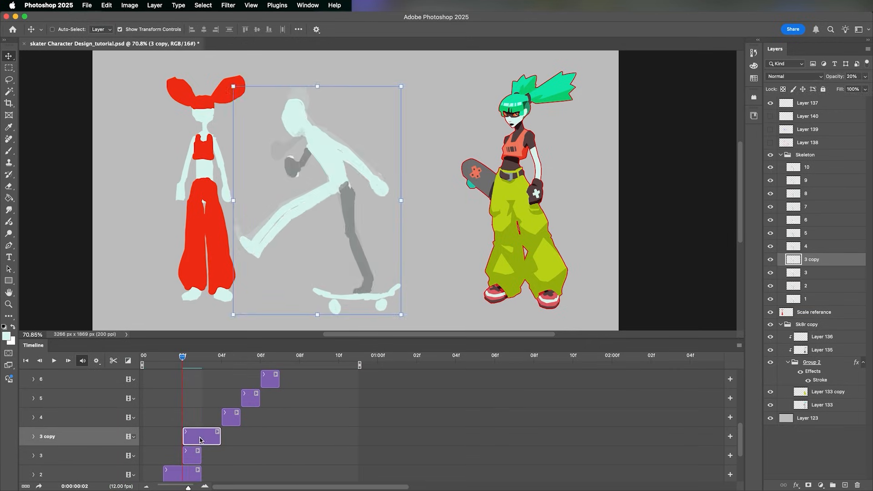
pyautogui.press('b')
pyautogui.press('space')
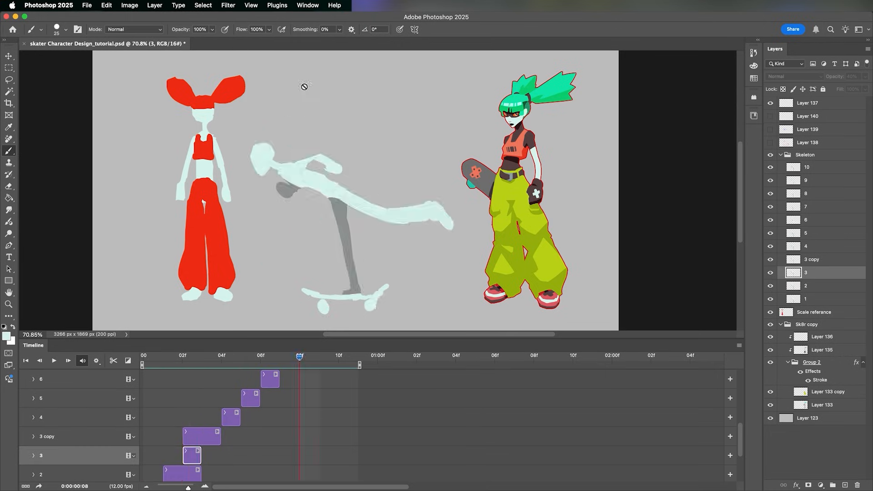
# Replay the skating loop and examine how the repainted pose 3 flows into the surrounding frames
pyautogui.scroll(5, 202, 380)
pyautogui.press('v')
pyautogui.press('space')
pyautogui.scroll(-5, 173, 399)
pyautogui.click(173, 398)
pyautogui.press('space')
pyautogui.scroll(5, 173, 399)
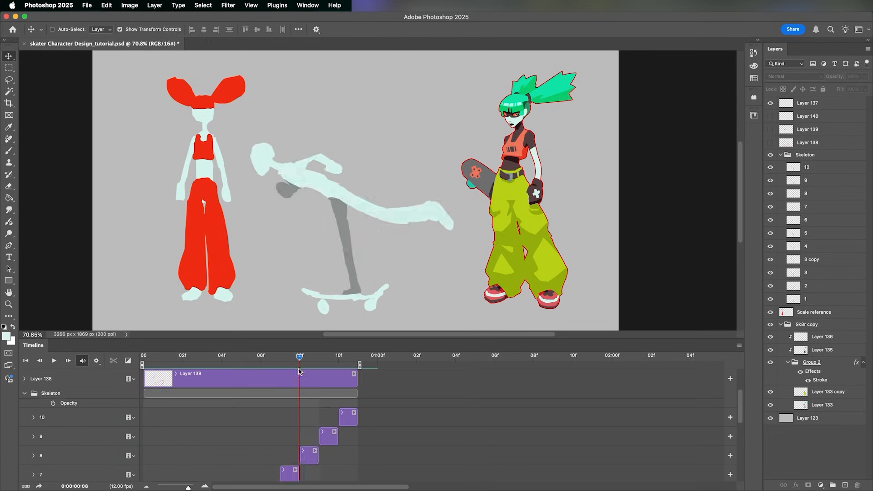
# Extend the pose 1 clip through frame 10 as a faded guide and repaint the arms of pose 10
pyautogui.press('e')
pyautogui.moveTo(326, 348); pyautogui.dragTo(340, 350)
pyautogui.scroll(-10, 313, 437)
pyautogui.moveTo(162, 455); pyautogui.dragTo(357, 456)
pyautogui.scroll(10, 314, 456)
pyautogui.click(349, 398)
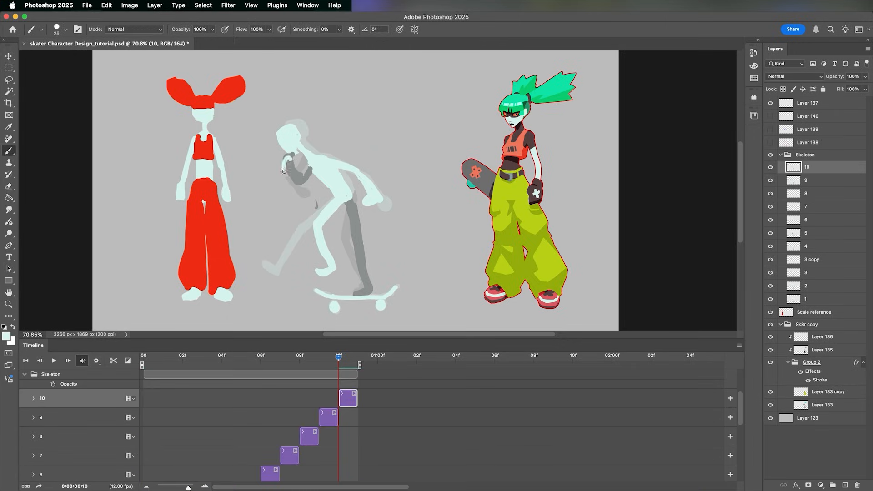
# Trim the pose 1 clip back to frame 00 and rework pose 1 against the faded neighbouring poses
pyautogui.moveTo(339, 357); pyautogui.dragTo(143, 357)
pyautogui.scroll(-10, 313, 436)
pyautogui.moveTo(357, 455); pyautogui.dragTo(162, 453)
pyautogui.scroll(-2, 162, 450)
pyautogui.press('v')
pyautogui.moveTo(164, 417)
pyautogui.mouseDown()
pyautogui.moveTo(144, 417)
pyautogui.moveTo(162, 437)
pyautogui.moveTo(144, 437)
pyautogui.moveTo(162, 437)
pyautogui.mouseUp()
pyautogui.click(153, 437)
pyautogui.press('b')
pyautogui.keyDown('alt'); pyautogui.click(302, 191); pyautogui.keyUp('alt')
pyautogui.click(173, 417)
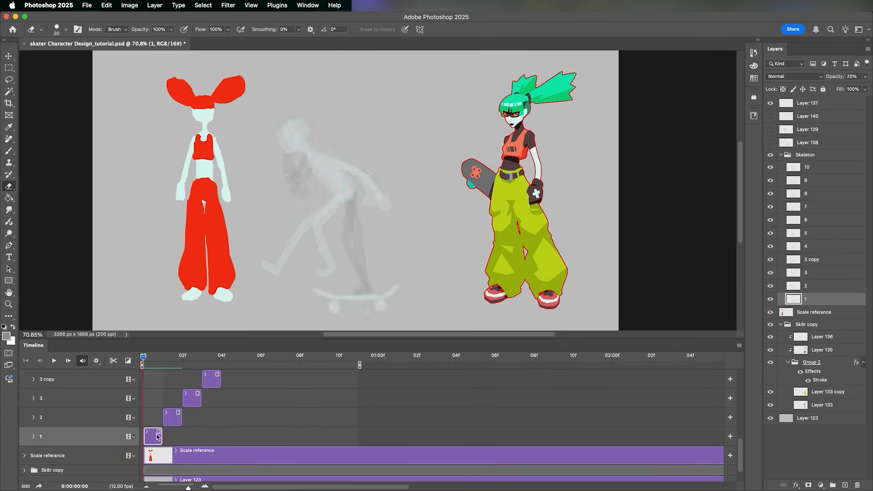
# Compare pose 10 with the first frame and adjust pose 1 to smooth the loop transition
pyautogui.scroll(10, 313, 437)
pyautogui.press('v')
pyautogui.click(349, 398)
pyautogui.moveTo(261, 357); pyautogui.dragTo(143, 357)
pyautogui.moveTo(741, 410); pyautogui.dragTo(741, 448)
pyautogui.click(153, 437)
pyautogui.press('super+t')
pyautogui.press('e')
# Scrub to frame 08 and review poses 10, 1, 2 and 3 for consistent motion across the loop
pyautogui.scroll(10, 314, 437)
pyautogui.click(348, 398)
pyautogui.moveTo(143, 357)
pyautogui.mouseDown()
pyautogui.moveTo(339, 358)
pyautogui.moveTo(144, 357)
pyautogui.moveTo(339, 357)
pyautogui.moveTo(299, 357)
pyautogui.mouseUp()
pyautogui.scroll(-10, 159, 419)
pyautogui.press('v')
pyautogui.click(153, 437)
pyautogui.click(172, 418)
pyautogui.click(185, 398)
pyautogui.press('b')
pyautogui.press('v')
pyautogui.click(153, 437)
# Duplicate pose 8 as an in-between at frame 09, shifting poses 9 and 10 one frame along
pyautogui.scroll(10, 314, 437)
pyautogui.click(309, 437)
pyautogui.click(419, 227)
pyautogui.press('e')
pyautogui.press('super+j')
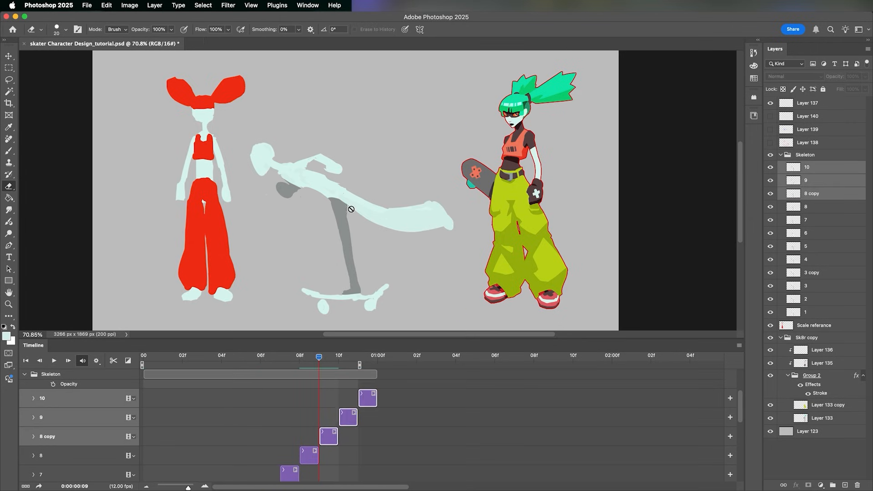
# Extend the pose 8 and pose 9 clips over frame 09 as guides, with pose 9 at 40% opacity
pyautogui.press('b')
pyautogui.moveTo(318, 358)
pyautogui.mouseDown()
pyautogui.moveTo(300, 357)
pyautogui.moveTo(319, 357)
pyautogui.mouseUp()
pyautogui.press('v')
pyautogui.moveTo(340, 417); pyautogui.dragTo(320, 418)
pyautogui.moveTo(317, 455); pyautogui.dragTo(337, 456)
pyautogui.click(328, 436)
pyautogui.keyDown('alt'); pyautogui.click(278, 190); pyautogui.keyUp('alt')
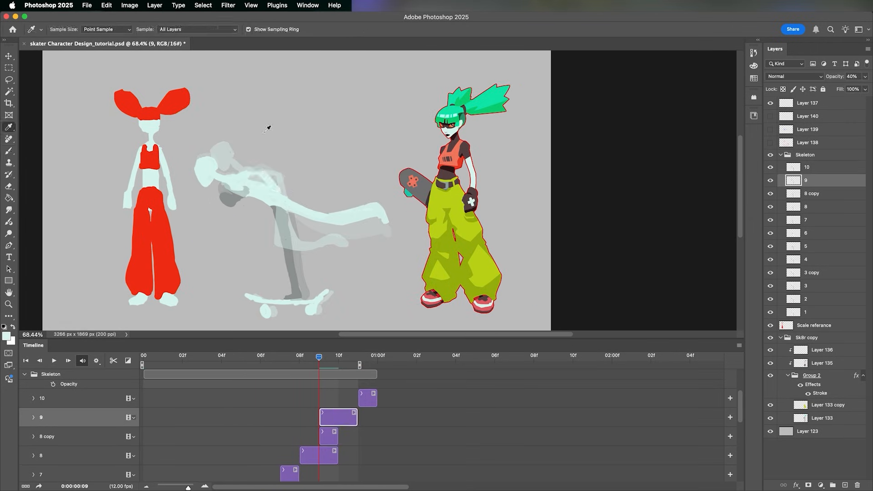
# Nudge the 8 copy pose slightly right between the guide poses and start erasing its old shapes
pyautogui.press('v')
pyautogui.press('Right')
pyautogui.press('Right')
pyautogui.press('Right')
pyautogui.press('Right')
pyautogui.press('Right')
pyautogui.press('Right')
pyautogui.press('Right')
pyautogui.press('Right')
pyautogui.press('Right')
pyautogui.press('Right')
pyautogui.press('Right')
pyautogui.press('Right')
pyautogui.press('Right')
pyautogui.press('e')
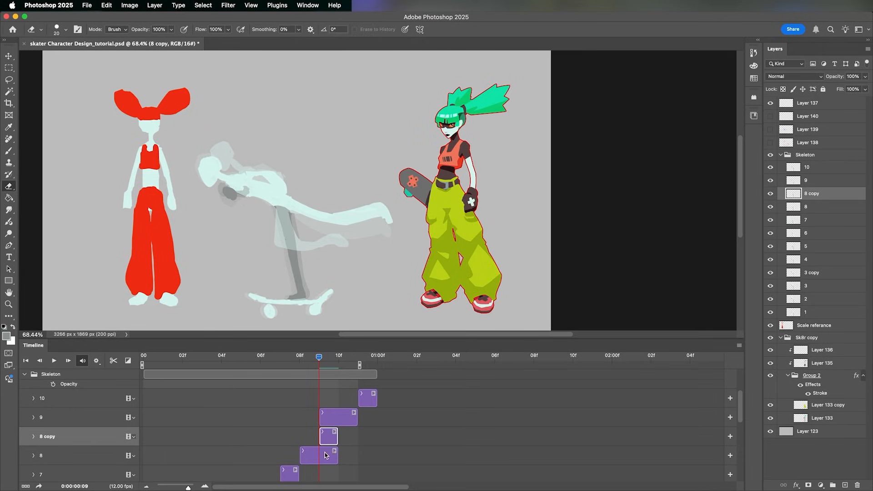
# Repaint the trailing leg of 8 copy and trim the pose 8 and 9 clips back to single frames
pyautogui.press('b')
pyautogui.keyDown('alt'); pyautogui.click(366, 214); pyautogui.keyUp('alt')
pyautogui.moveTo(357, 207); pyautogui.dragTo(390, 221)
pyautogui.moveTo(320, 417); pyautogui.dragTo(339, 418)
pyautogui.moveTo(338, 456); pyautogui.dragTo(319, 455)
# Extend the work area to 01:00f to include the added frame, and play the loop from pose 3
pyautogui.press('v')
pyautogui.click(329, 437)
pyautogui.click(350, 417)
pyautogui.moveTo(320, 358)
pyautogui.mouseDown()
pyautogui.moveTo(358, 359)
pyautogui.moveTo(183, 360)
pyautogui.mouseUp()
pyautogui.press('b')
pyautogui.click(367, 398)
pyautogui.press('v')
pyautogui.scroll(-8, 199, 418)
pyautogui.click(199, 417)
pyautogui.press('space')
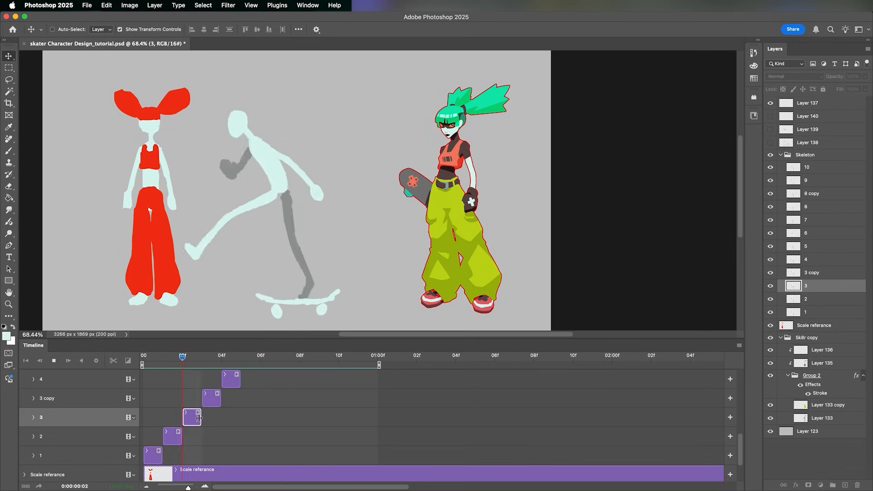